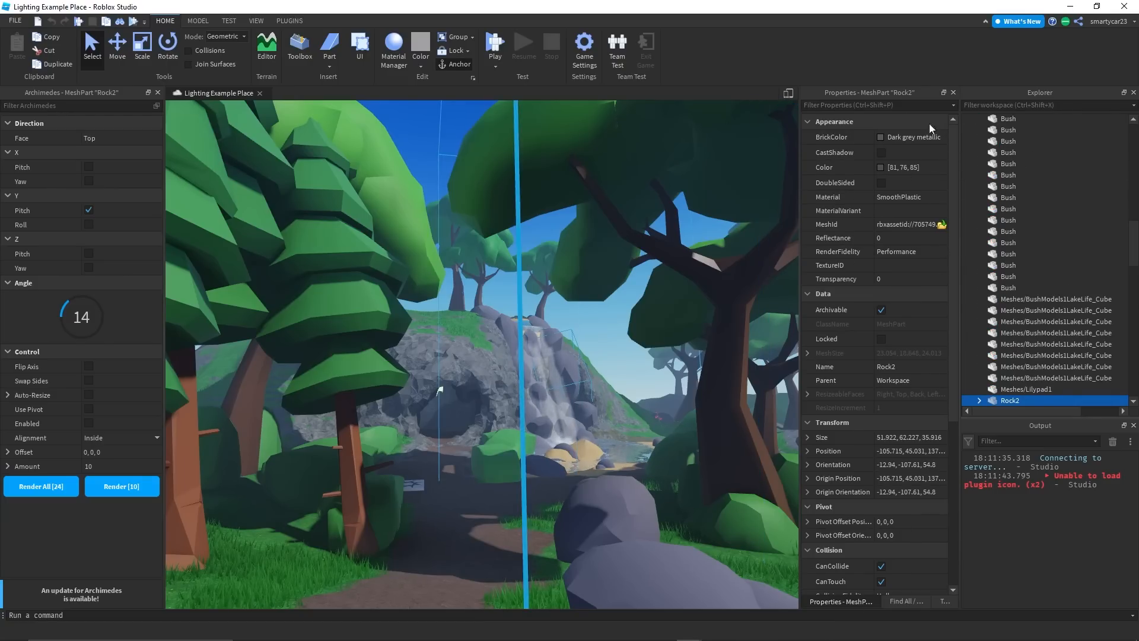
Dock the Properties panel as a tab with Explorer, switch between the tabs, and return Properties to its own column
{"action": "scroll", "coordinate": [1052, 178], "scroll_direction": "up", "scroll_amount": 15}
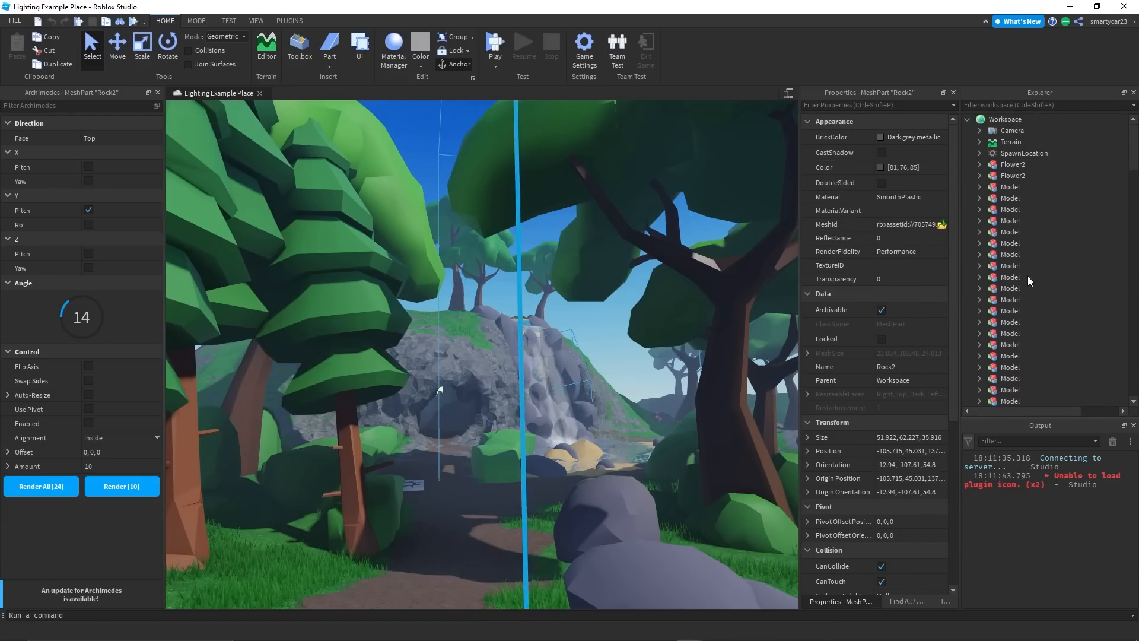
{"action": "left_click_drag", "start_coordinate": [862, 92], "coordinate": [1037, 211]}
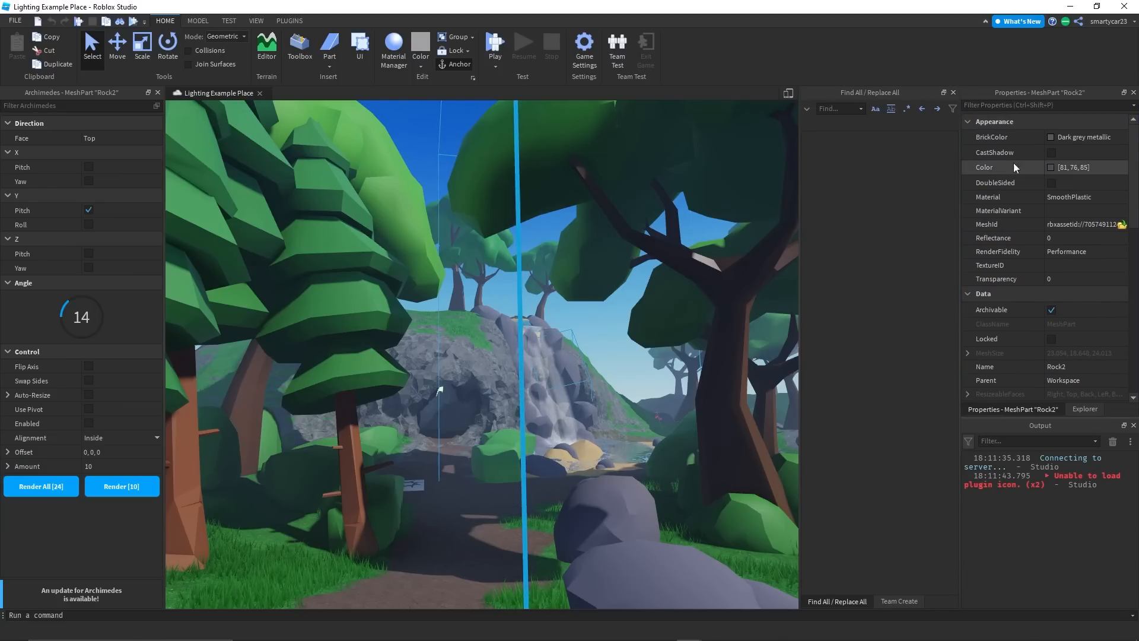
{"action": "left_click", "coordinate": [1080, 409]}
{"action": "left_click", "coordinate": [1013, 409]}
{"action": "left_click", "coordinate": [1078, 409]}
{"action": "left_click", "coordinate": [1013, 409]}
{"action": "left_click", "coordinate": [1078, 409]}
{"action": "left_click", "coordinate": [1047, 408]}
{"action": "left_click", "coordinate": [1077, 409]}
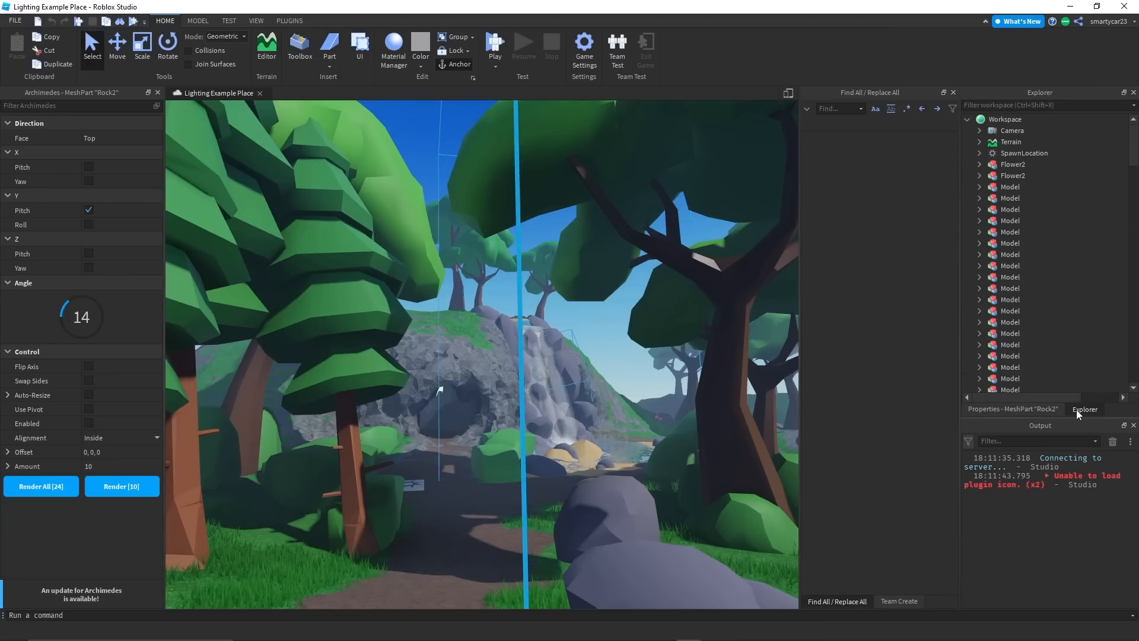
{"action": "left_click", "coordinate": [1036, 409]}
{"action": "left_click", "coordinate": [1075, 409]}
{"action": "left_click", "coordinate": [1052, 408]}
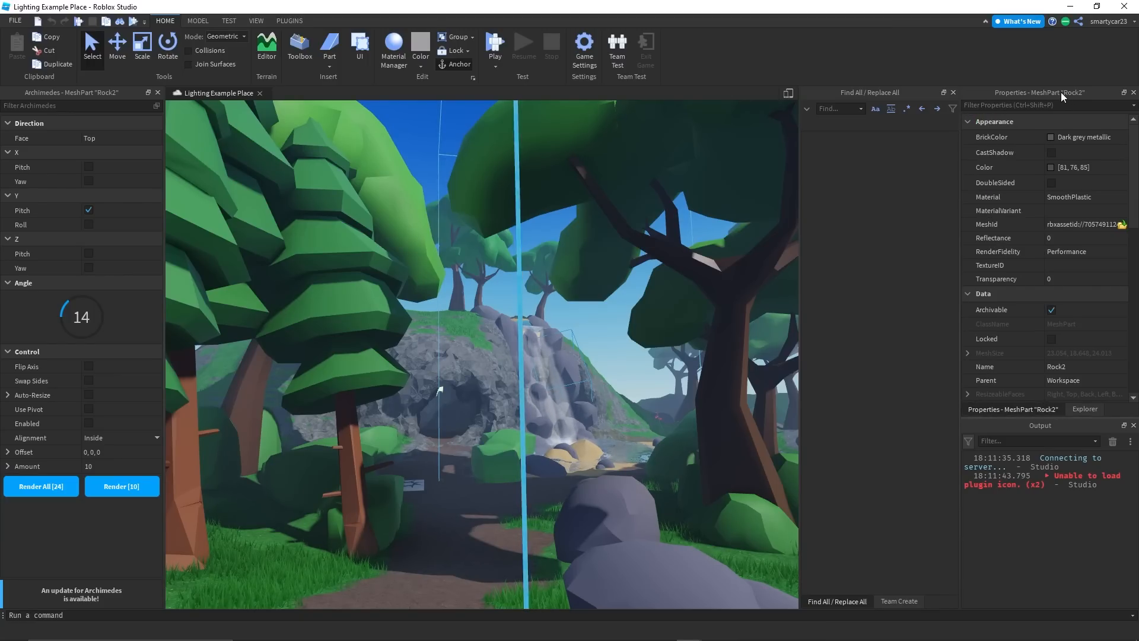
{"action": "left_click_drag", "start_coordinate": [1062, 91], "coordinate": [878, 261]}
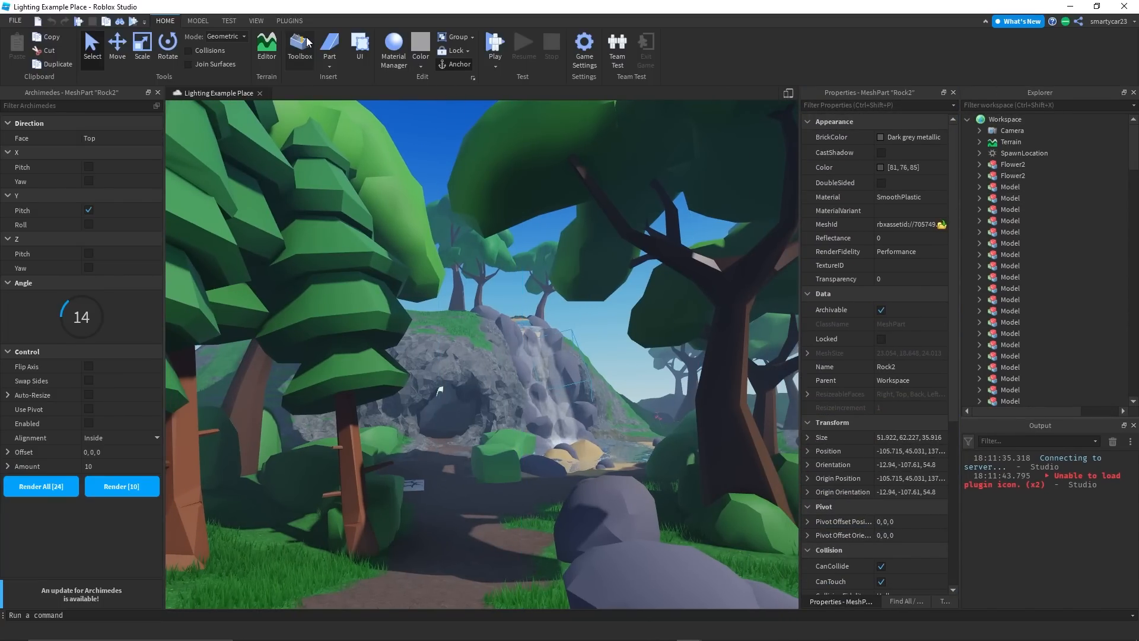
Review the display options for Explorer and Properties and the tabs sharing the Properties dock
{"action": "left_click", "coordinate": [259, 20]}
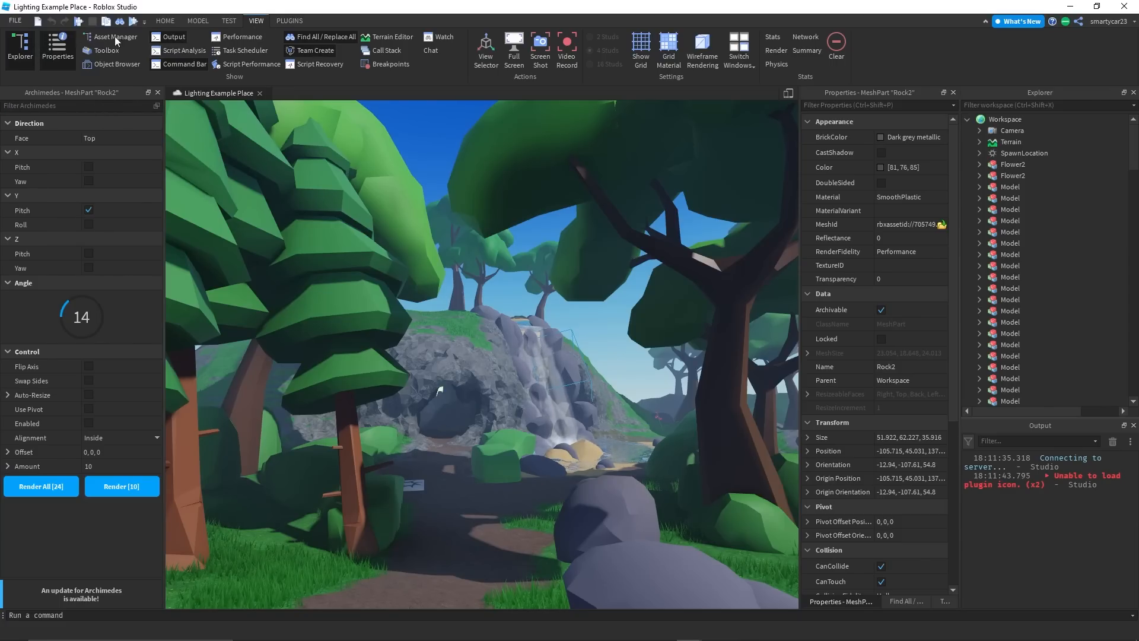
{"action": "left_click", "coordinate": [21, 40]}
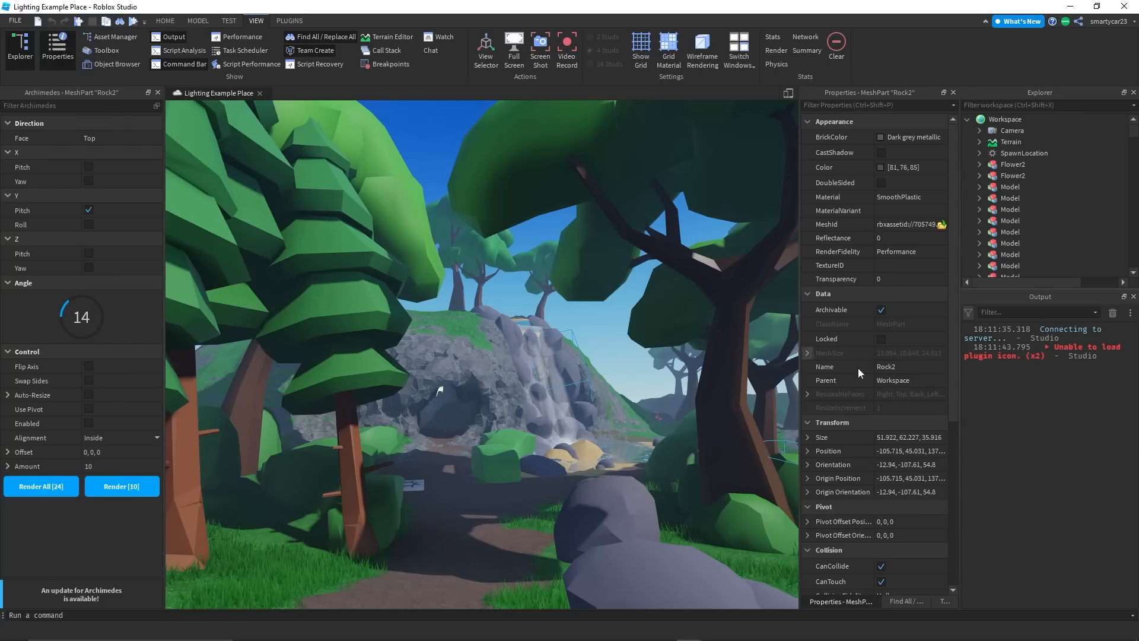
{"action": "left_click", "coordinate": [907, 602]}
{"action": "left_click", "coordinate": [841, 602]}
{"action": "left_click", "coordinate": [907, 601]}
{"action": "left_click", "coordinate": [842, 602]}
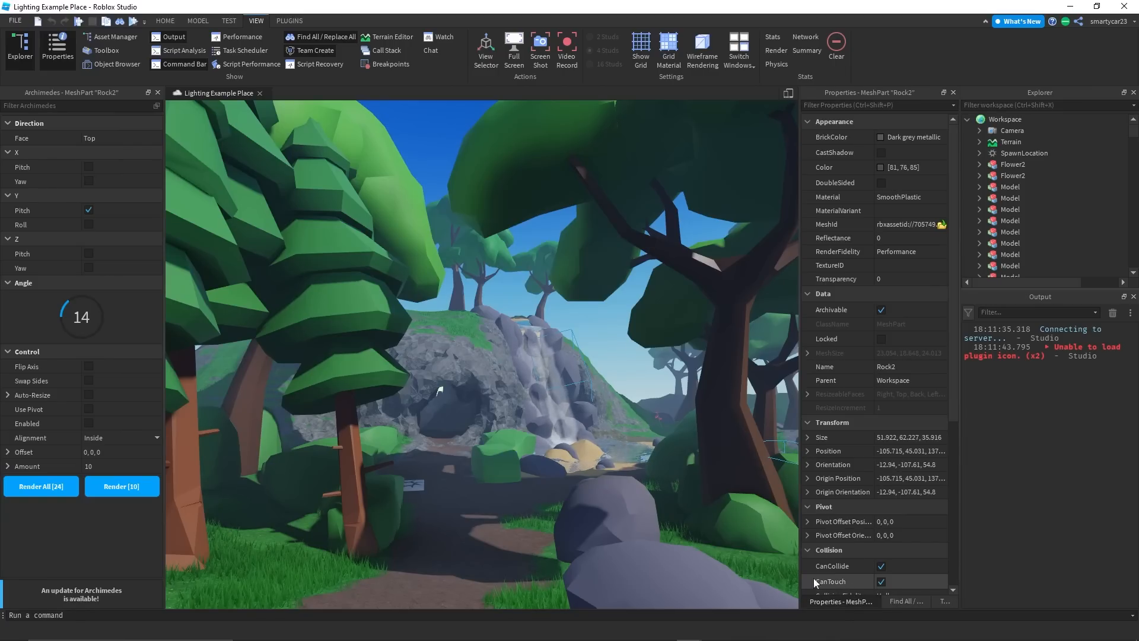
{"action": "double_click", "coordinate": [13, 57]}
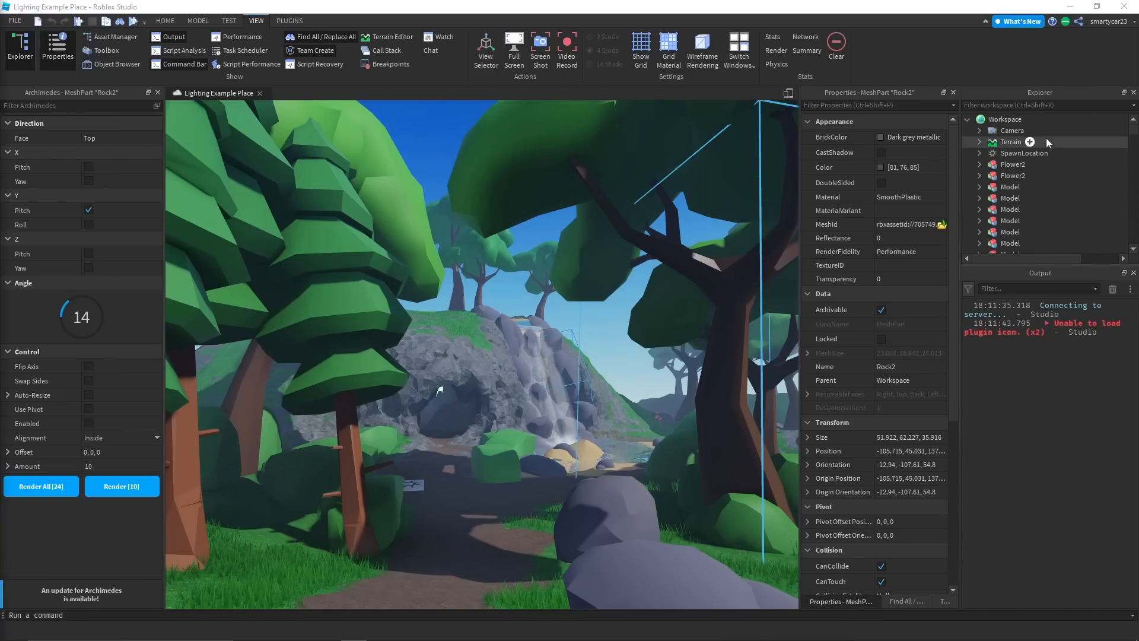
Collapse the Workspace tree and select the Lighting service to show its properties
{"action": "left_click", "coordinate": [966, 120]}
{"action": "left_click", "coordinate": [968, 120]}
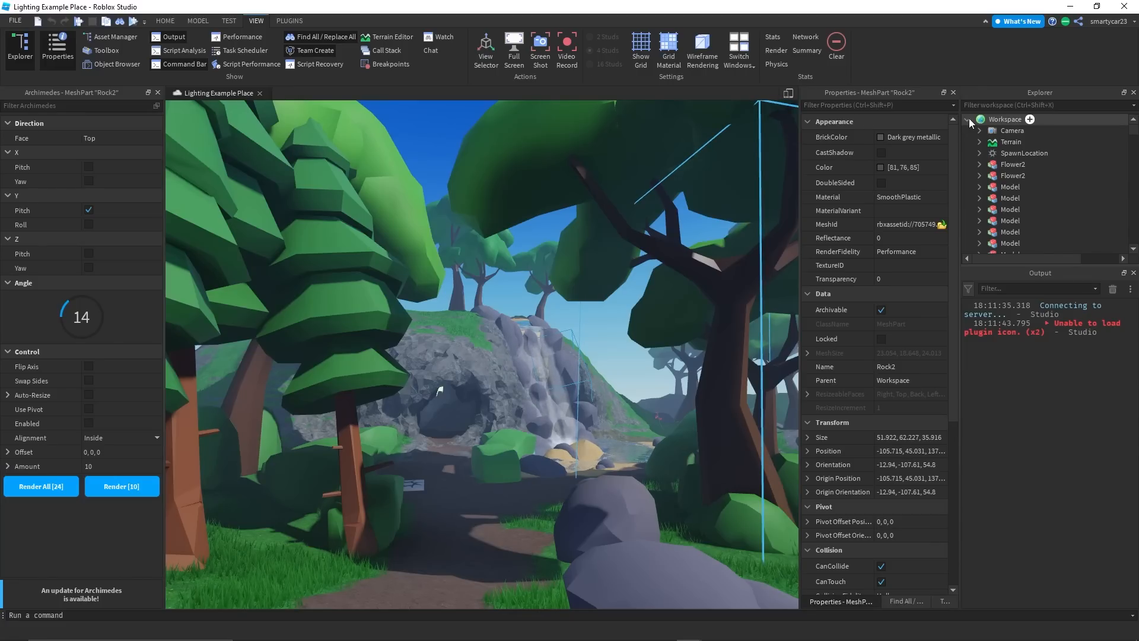
{"action": "left_click", "coordinate": [969, 119]}
{"action": "scroll", "coordinate": [1003, 196], "scroll_direction": "down", "scroll_amount": 2}
{"action": "scroll", "coordinate": [998, 211], "scroll_direction": "up", "scroll_amount": 3}
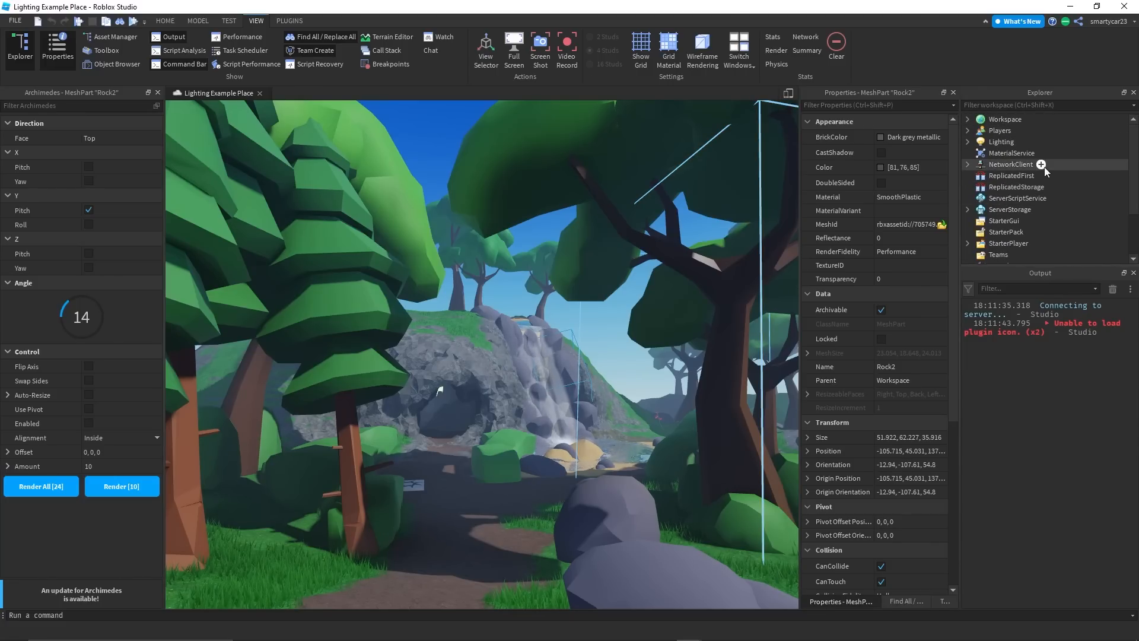
{"action": "left_click", "coordinate": [1001, 143]}
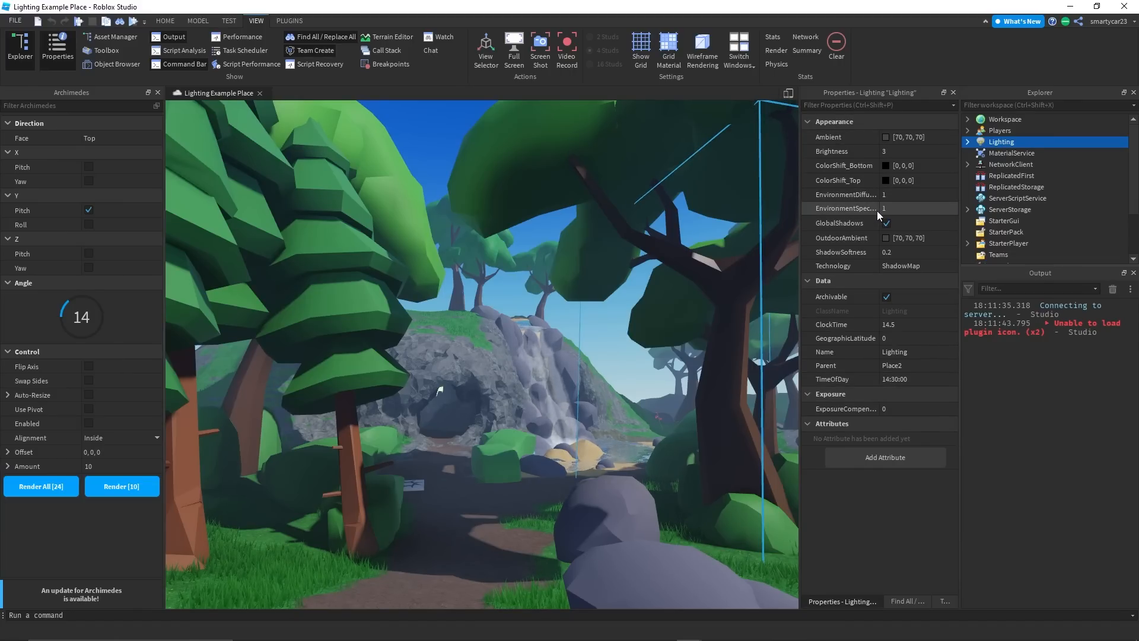
{"action": "mouse_move", "coordinate": [839, 187]}
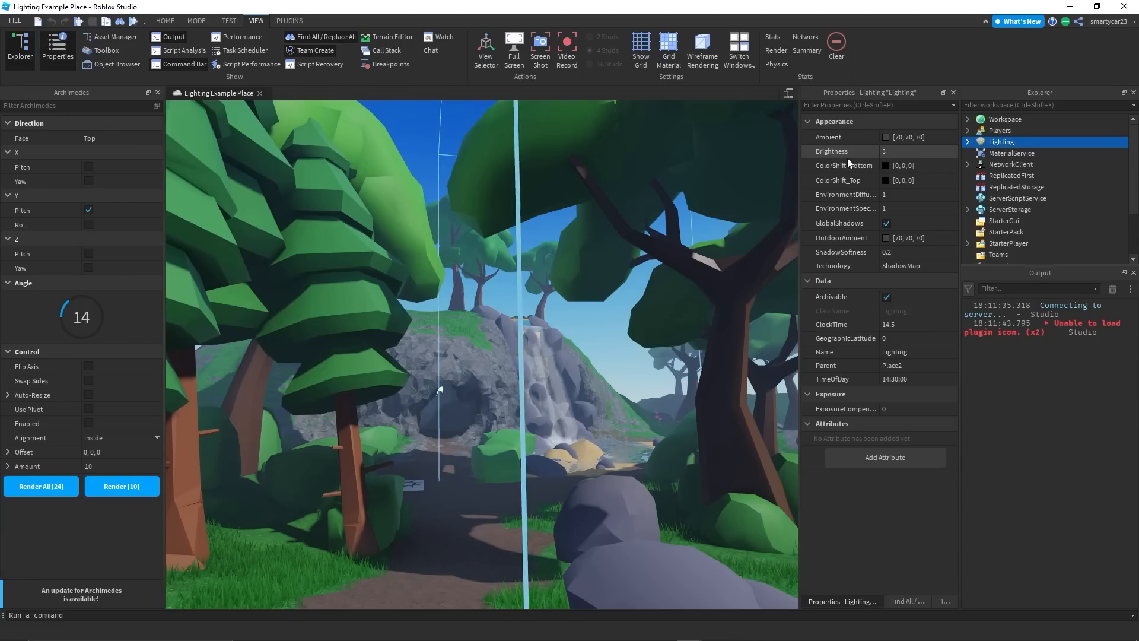
Set the Lighting service's Ambient colour to a muted bluish purple, RGB 101, 99, 127
{"action": "mouse_move", "coordinate": [875, 144]}
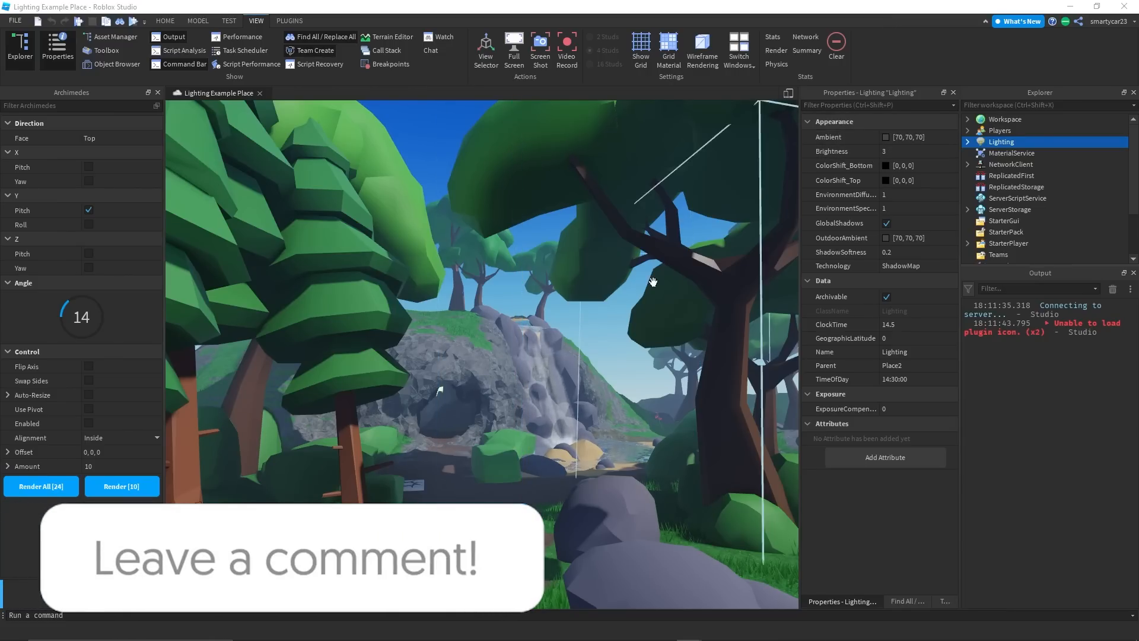
{"action": "left_click", "coordinate": [885, 137]}
{"action": "left_click_drag", "start_coordinate": [656, 198], "coordinate": [240, 255]}
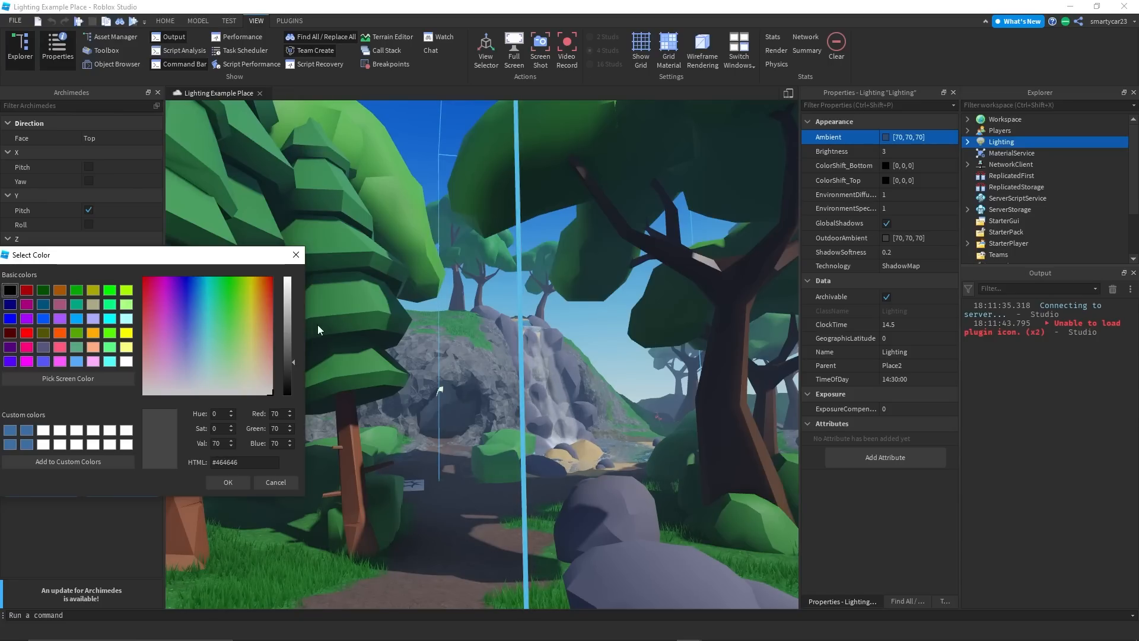
{"action": "left_click_drag", "start_coordinate": [294, 360], "coordinate": [299, 333]}
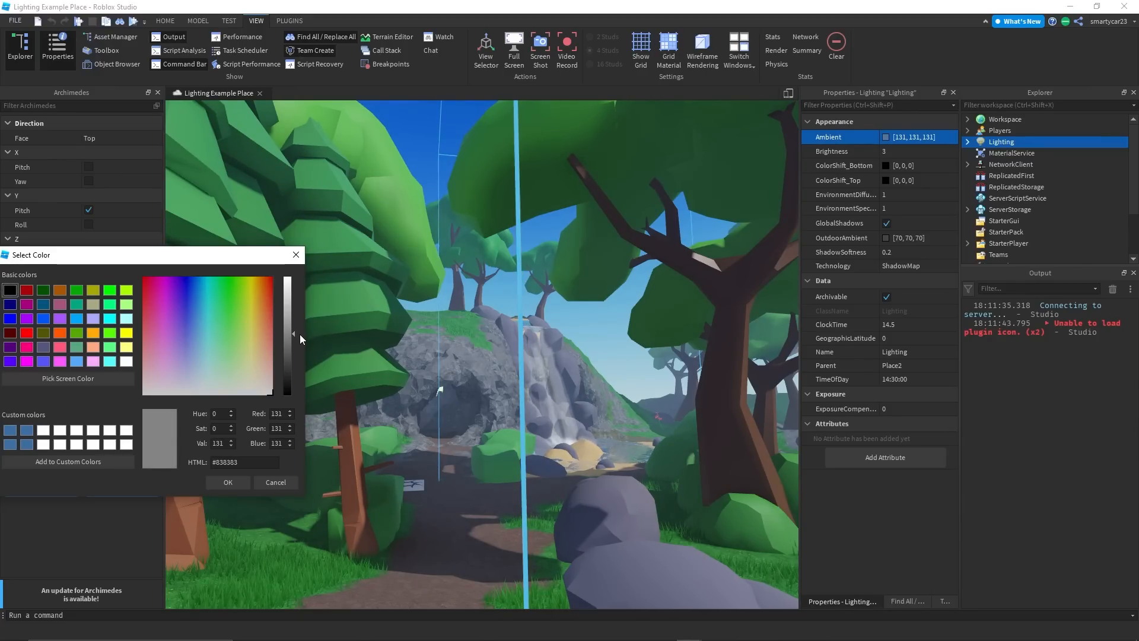
{"action": "mouse_move", "coordinate": [300, 332]}
{"action": "left_mouse_down"}
{"action": "mouse_move", "coordinate": [290, 343]}
{"action": "mouse_move", "coordinate": [292, 318]}
{"action": "mouse_move", "coordinate": [294, 347]}
{"action": "left_mouse_up"}
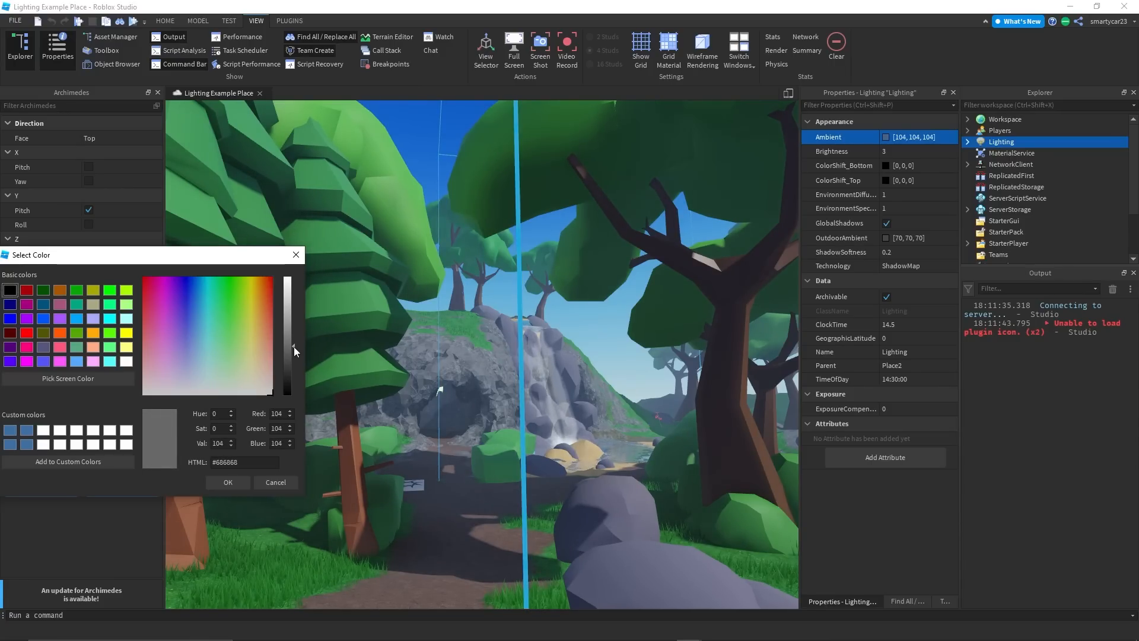
{"action": "left_click", "coordinate": [187, 383]}
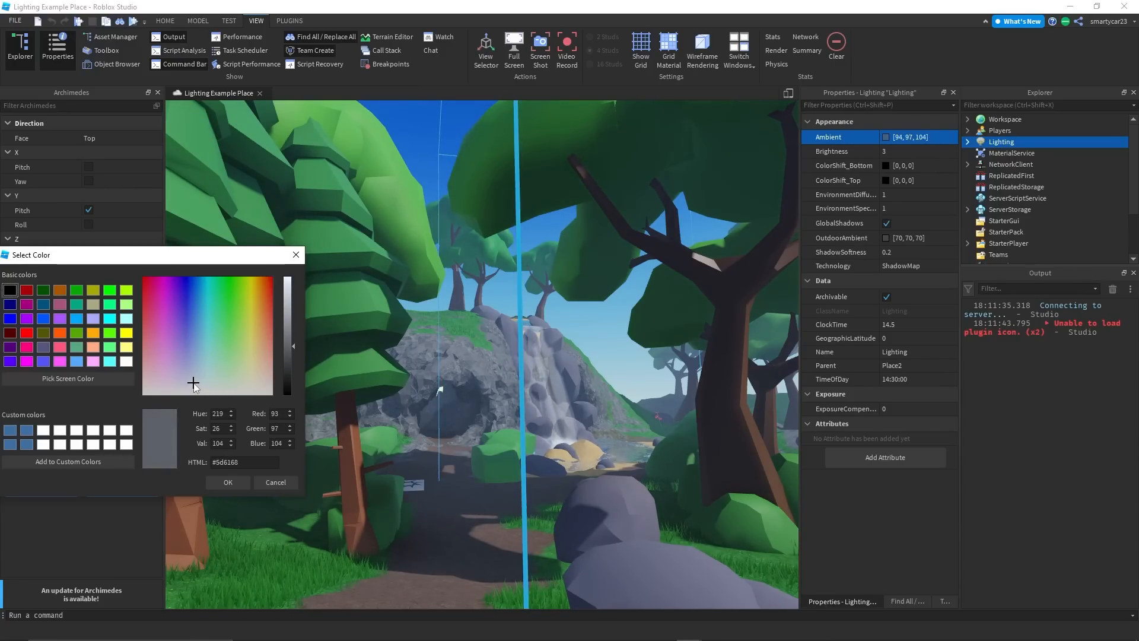
{"action": "left_click_drag", "start_coordinate": [291, 345], "coordinate": [294, 330]}
{"action": "left_click", "coordinate": [193, 372]}
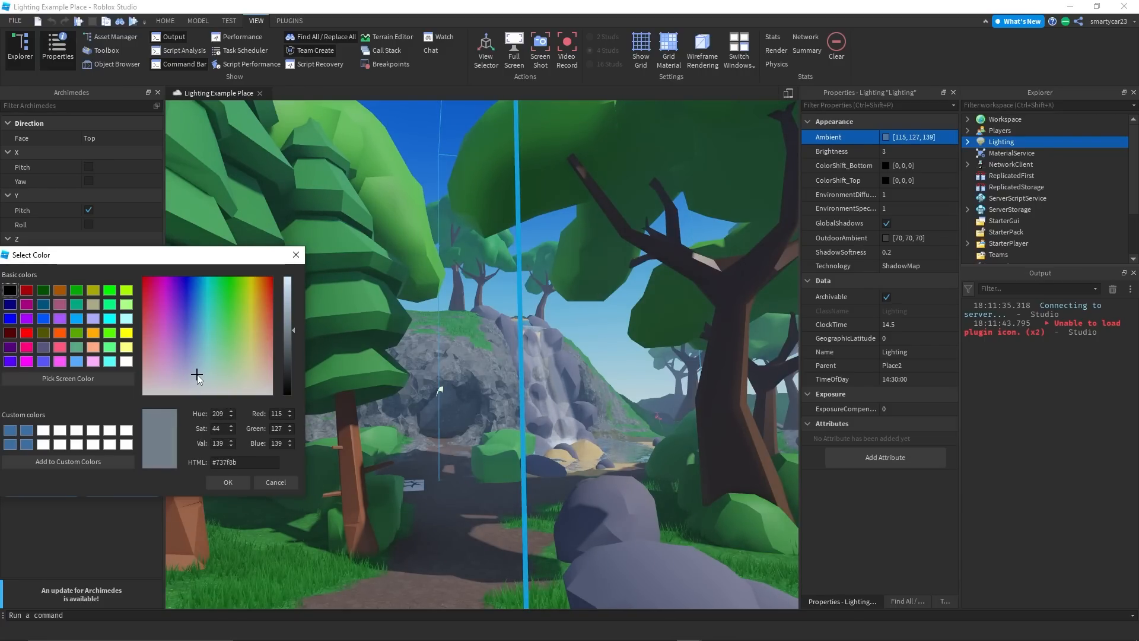
{"action": "left_click", "coordinate": [183, 373]}
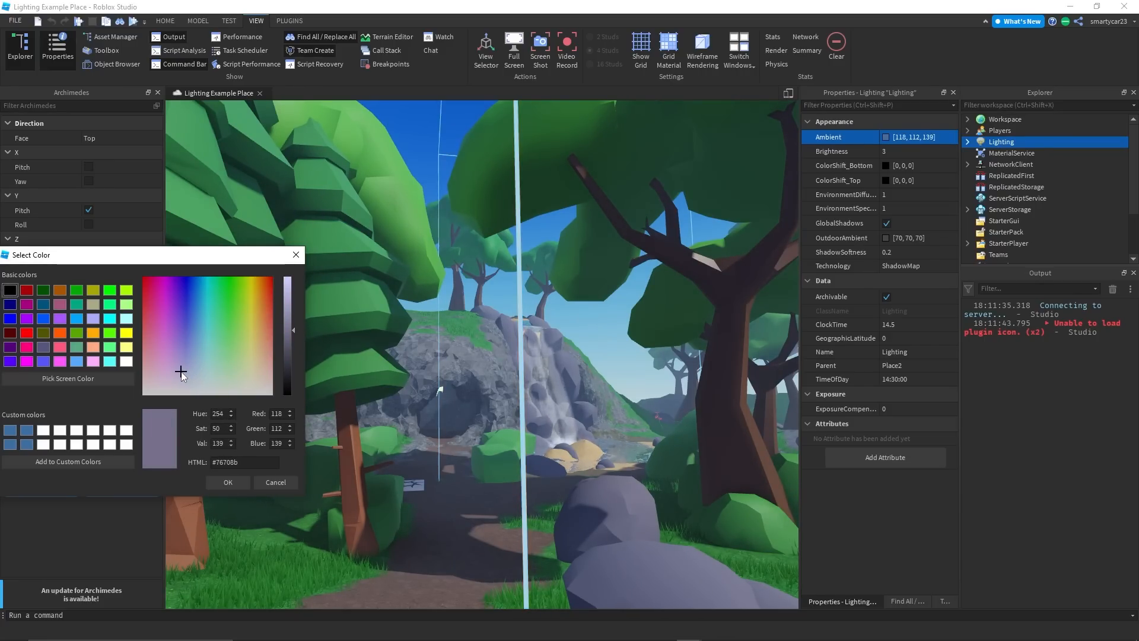
{"action": "mouse_move", "coordinate": [288, 330]}
{"action": "left_mouse_down"}
{"action": "mouse_move", "coordinate": [291, 319]}
{"action": "mouse_move", "coordinate": [285, 335]}
{"action": "left_mouse_up"}
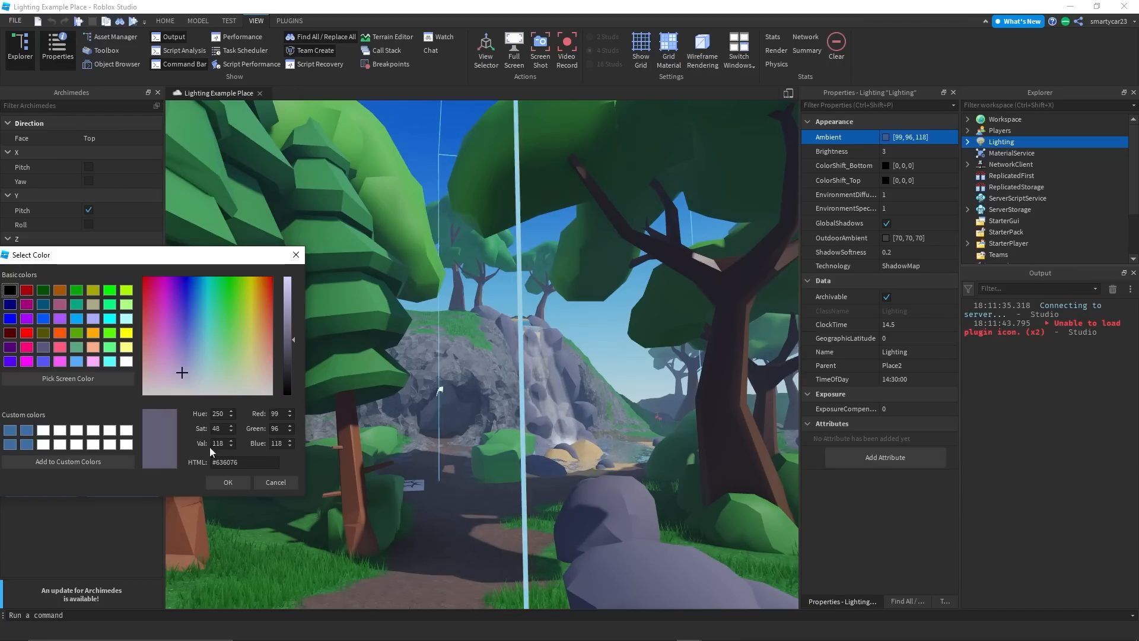
{"action": "left_click", "coordinate": [227, 483]}
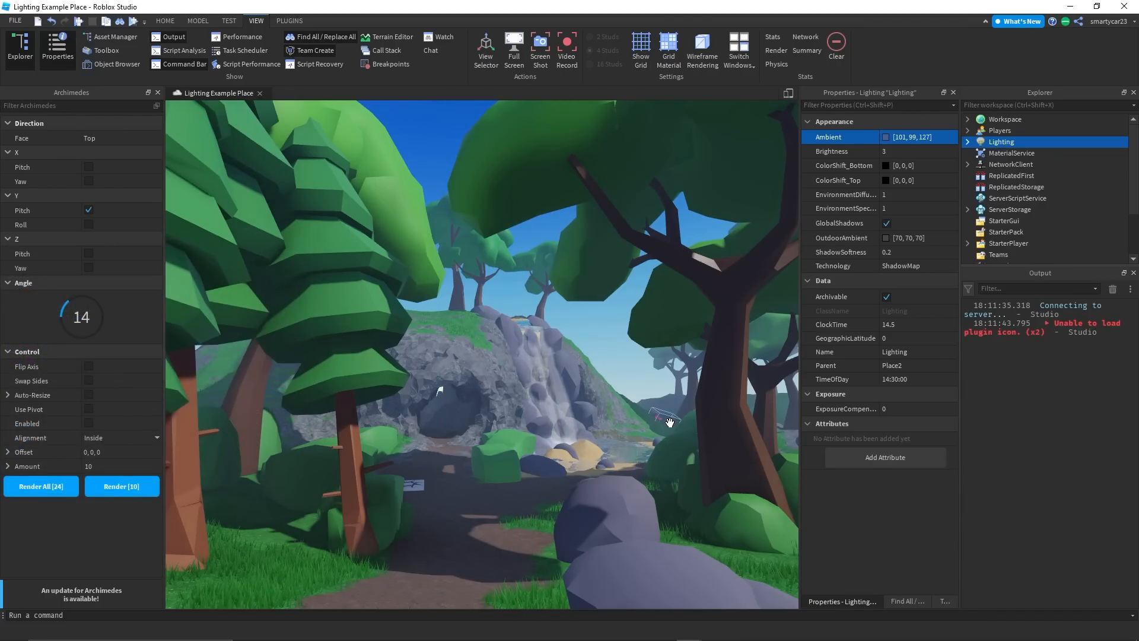
Raise the Lighting service's Brightness to 3.3, judging the effect from several viewpoints in the scene
{"action": "left_click", "coordinate": [917, 152]}
{"action": "right_click_drag", "start_coordinate": [512, 356], "coordinate": [474, 405]}
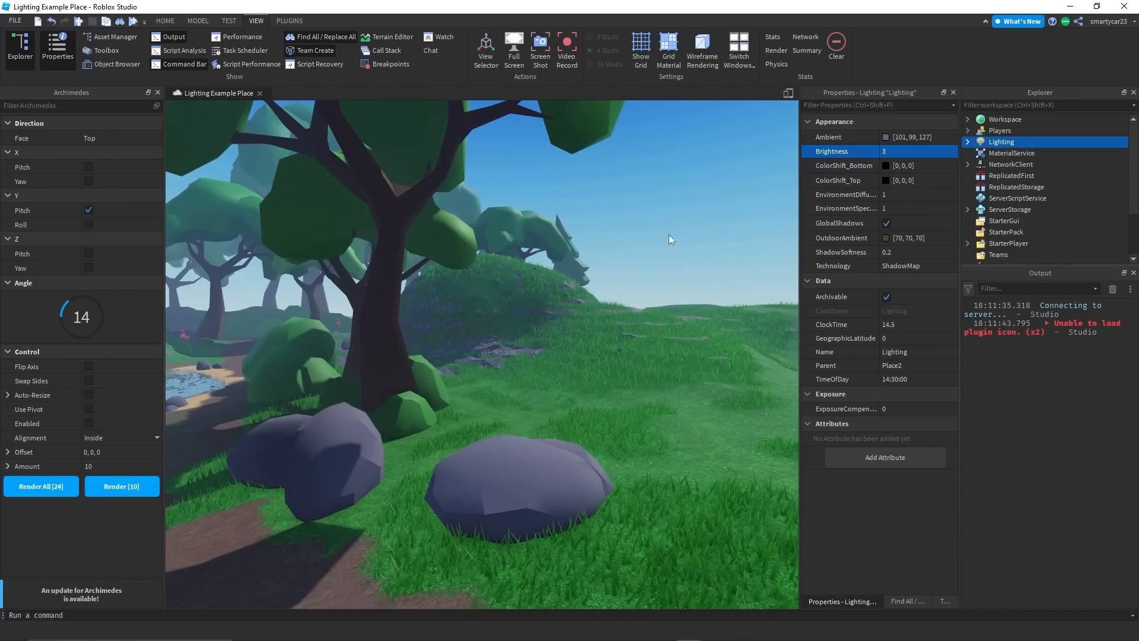
{"action": "scroll", "coordinate": [593, 316], "scroll_direction": "up", "scroll_amount": 3}
{"action": "right_click_drag", "start_coordinate": [617, 297], "coordinate": [606, 299]}
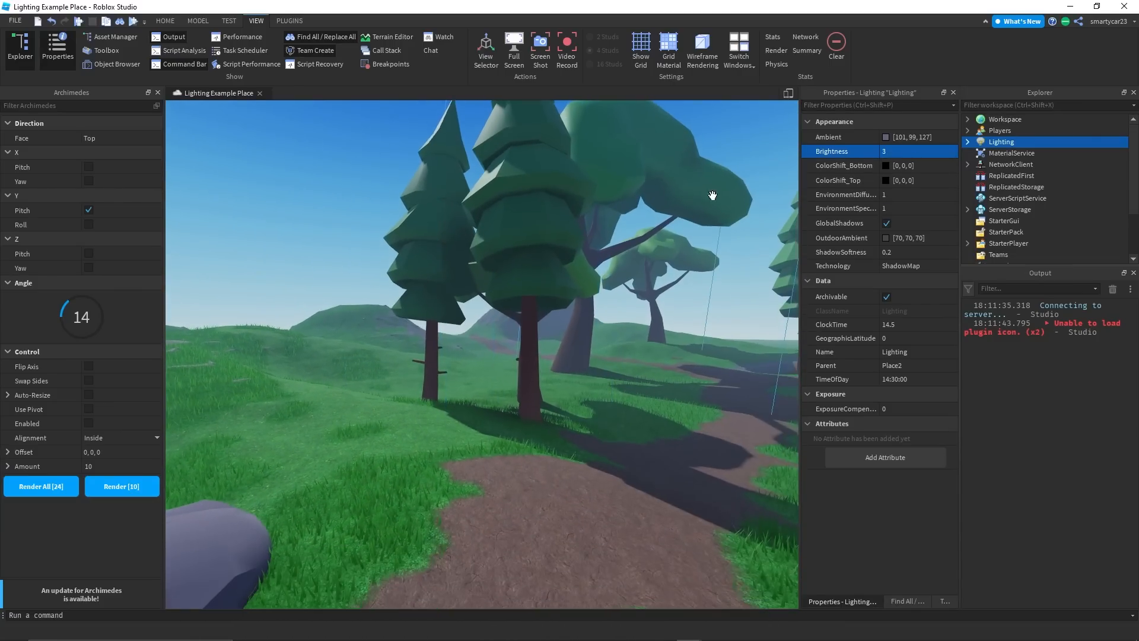
{"action": "left_click", "coordinate": [931, 150]}
{"action": "mouse_move", "coordinate": [932, 150]}
{"action": "left_mouse_down"}
{"action": "mouse_move", "coordinate": [957, 151]}
{"action": "mouse_move", "coordinate": [927, 148]}
{"action": "mouse_move", "coordinate": [942, 154]}
{"action": "left_mouse_up"}
{"action": "right_click_drag", "start_coordinate": [664, 261], "coordinate": [666, 254]}
{"action": "left_click", "coordinate": [922, 151]}
{"action": "mouse_move", "coordinate": [922, 150]}
{"action": "left_mouse_down"}
{"action": "mouse_move", "coordinate": [959, 147]}
{"action": "mouse_move", "coordinate": [913, 147]}
{"action": "mouse_move", "coordinate": [937, 149]}
{"action": "left_mouse_up"}
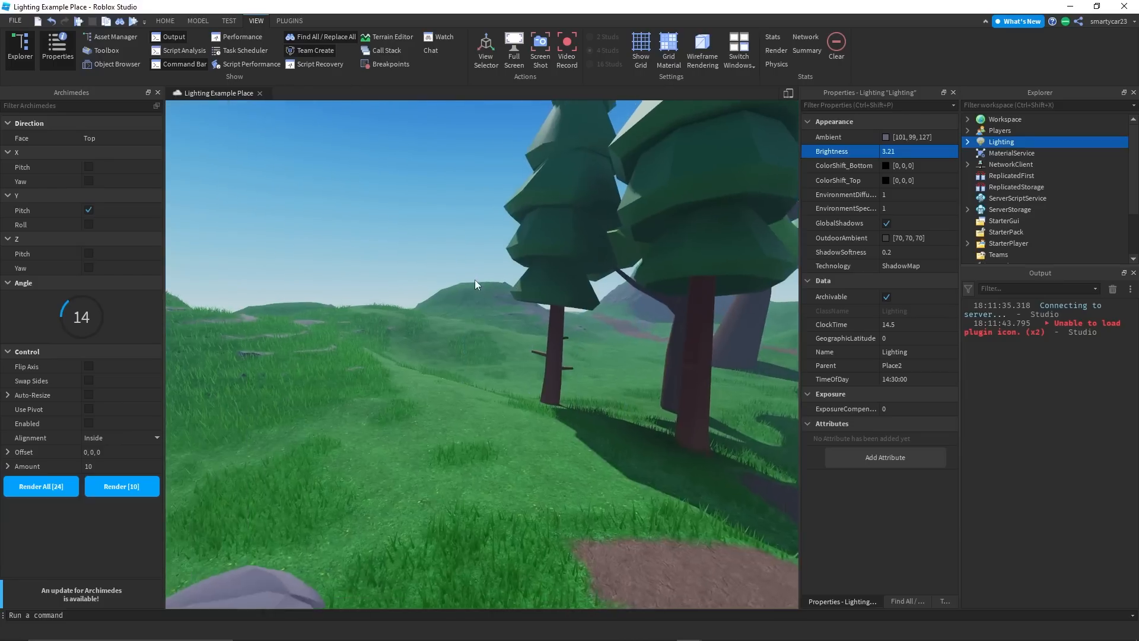
{"action": "right_click_drag", "start_coordinate": [475, 280], "coordinate": [472, 279]}
{"action": "key", "text": "s"}
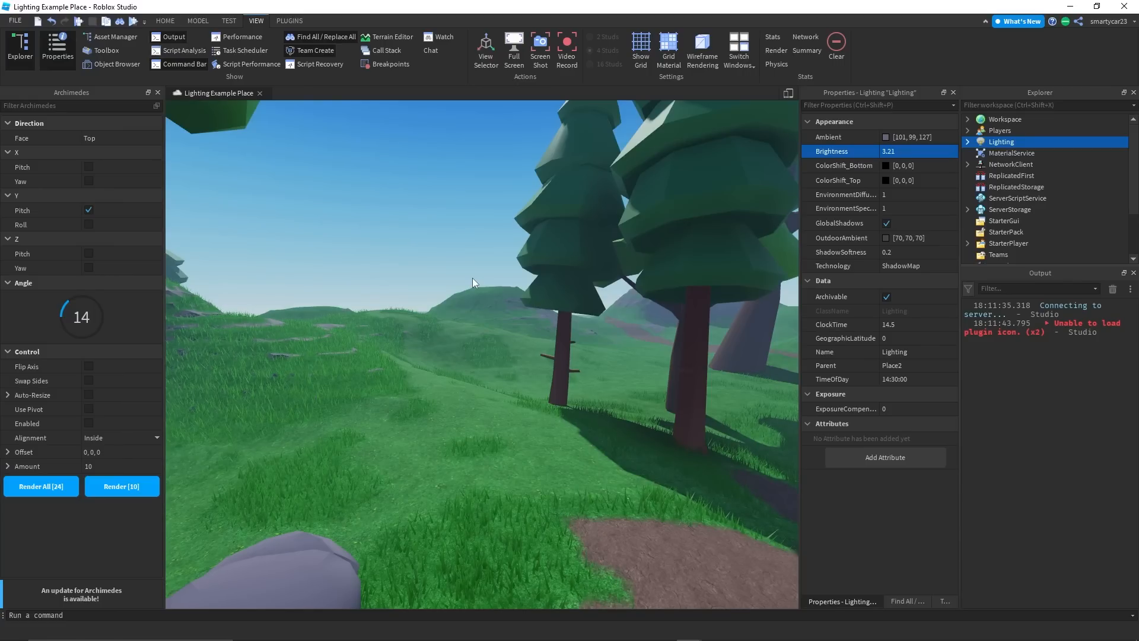
{"action": "left_click", "coordinate": [928, 150]}
{"action": "mouse_move", "coordinate": [928, 149]}
{"action": "left_mouse_down"}
{"action": "mouse_move", "coordinate": [957, 156]}
{"action": "mouse_move", "coordinate": [931, 158]}
{"action": "left_mouse_up"}
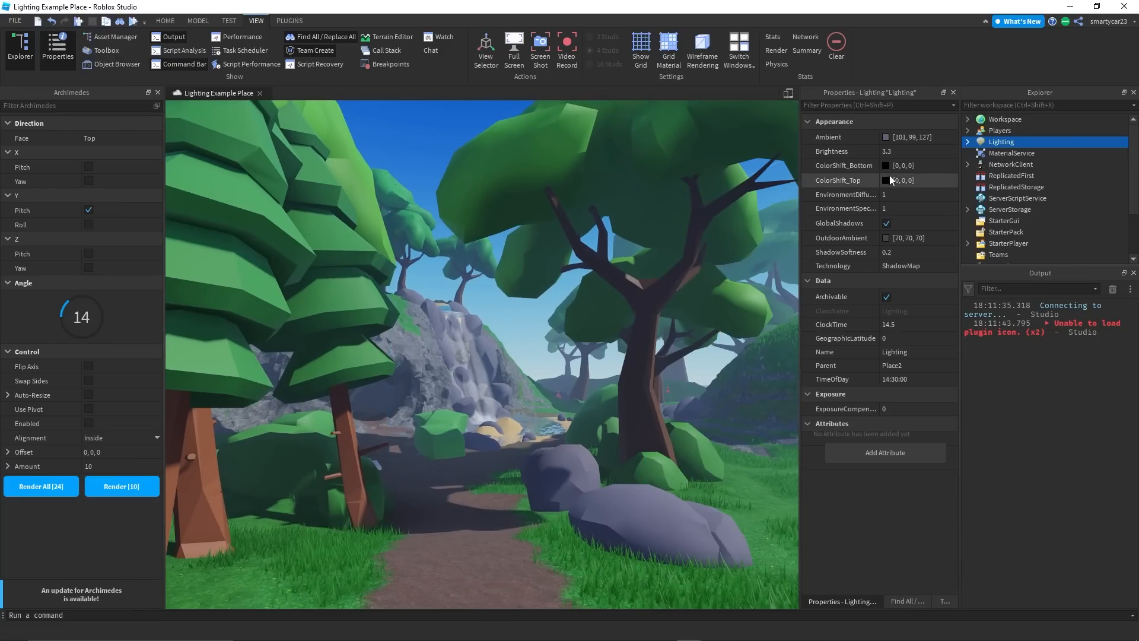
Set the Lighting service's ColorShift_Top to a warm pale yellow, RGB 232, 222, 160
{"action": "left_click", "coordinate": [887, 181]}
{"action": "left_click_drag", "start_coordinate": [647, 196], "coordinate": [399, 195]}
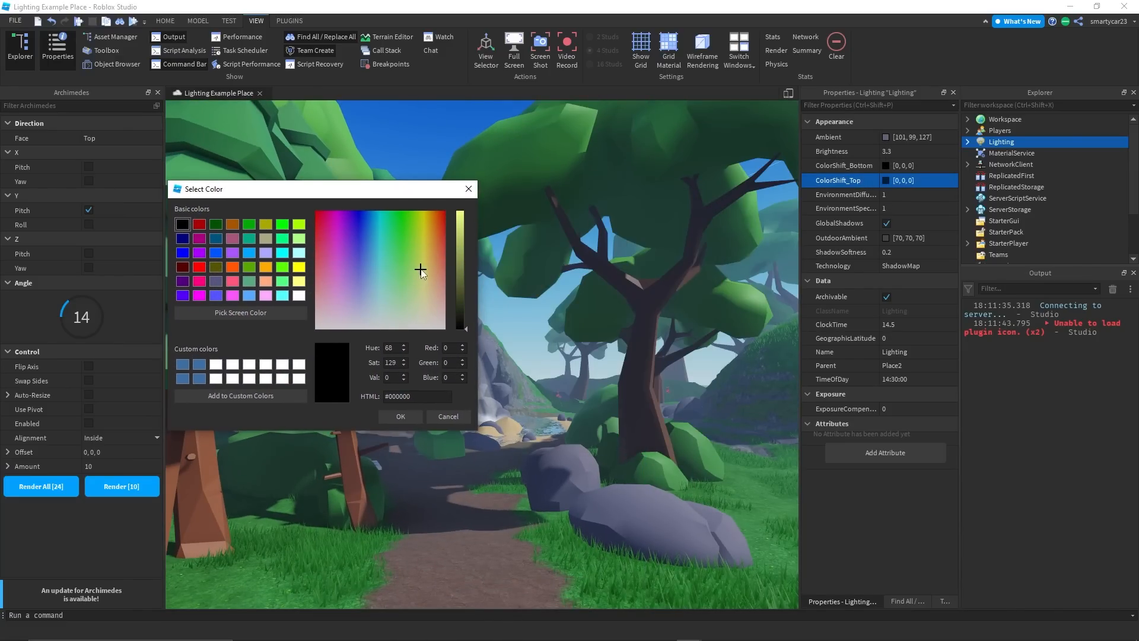
{"action": "left_click_drag", "start_coordinate": [458, 309], "coordinate": [468, 222]}
{"action": "left_click", "coordinate": [421, 293]}
{"action": "left_click", "coordinate": [422, 298]}
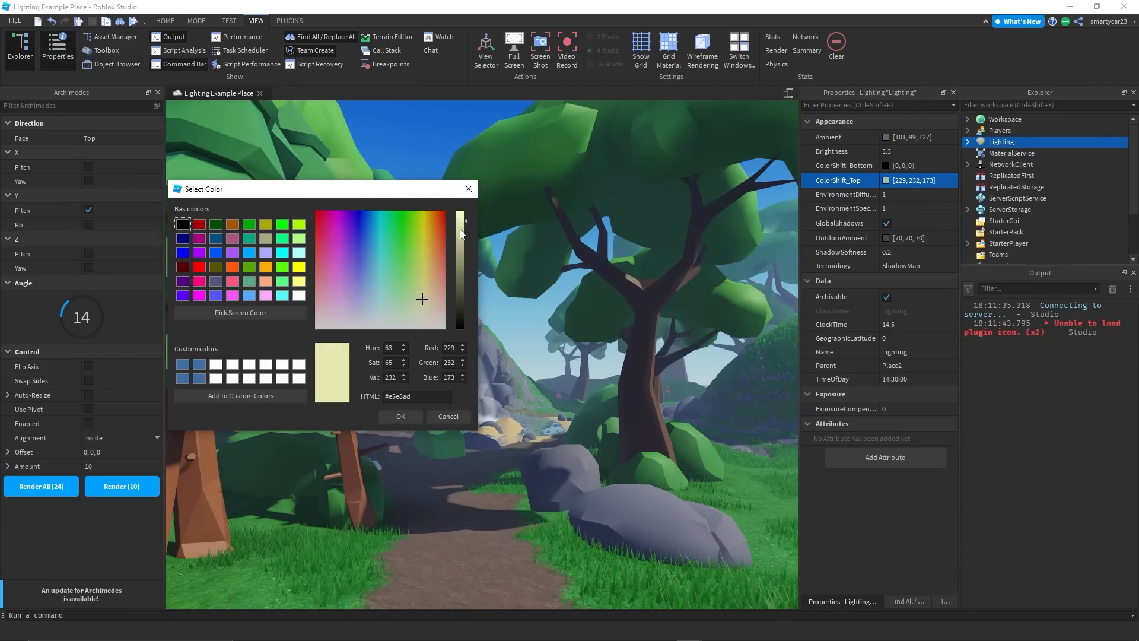
{"action": "left_click", "coordinate": [402, 416]}
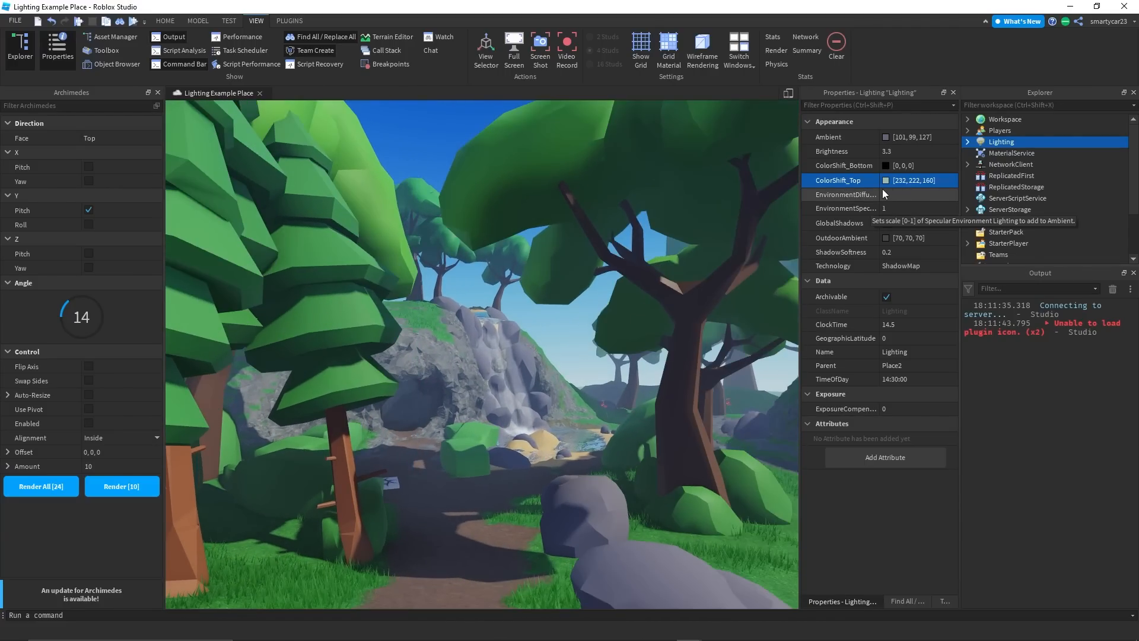
Widen the Properties panel and set the Lighting service's EnvironmentSpecularScale to 0.663
{"action": "left_click_drag", "start_coordinate": [800, 195], "coordinate": [719, 196]}
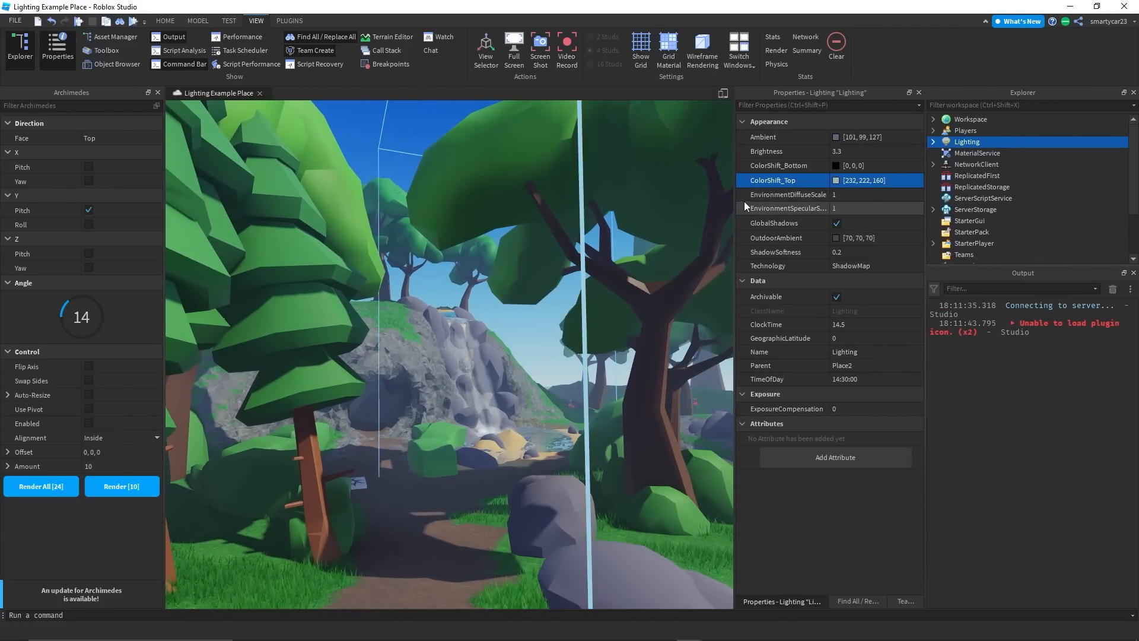
{"action": "left_click", "coordinate": [877, 209]}
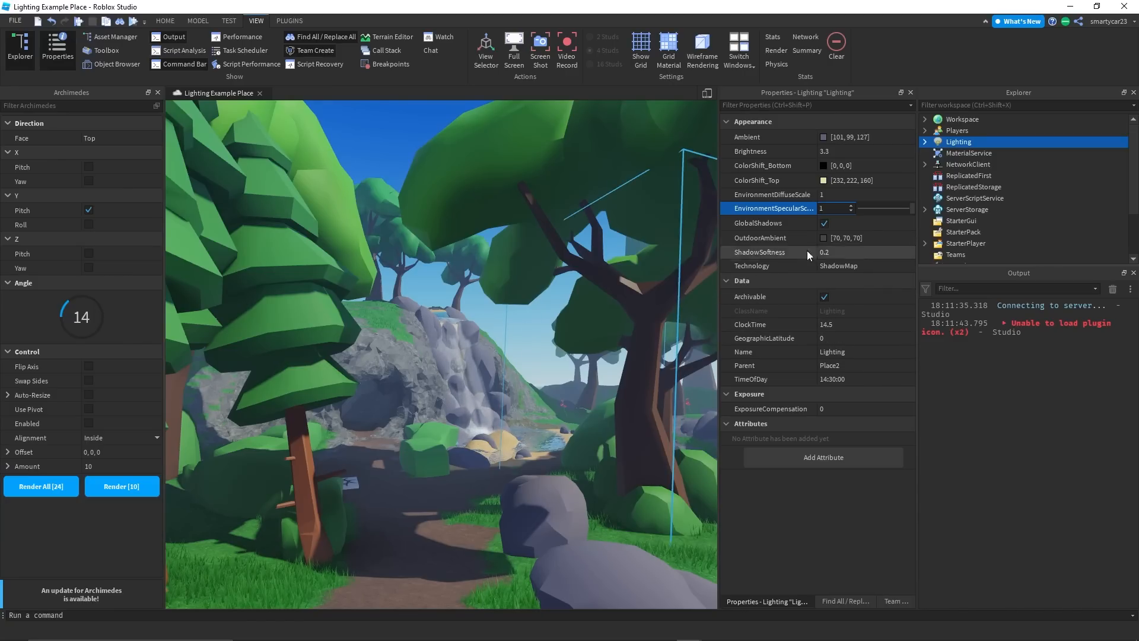
{"action": "left_click", "coordinate": [897, 191]}
{"action": "mouse_move", "coordinate": [913, 194]}
{"action": "left_mouse_down"}
{"action": "mouse_move", "coordinate": [893, 198]}
{"action": "mouse_move", "coordinate": [913, 186]}
{"action": "left_mouse_up"}
{"action": "left_click", "coordinate": [913, 207]}
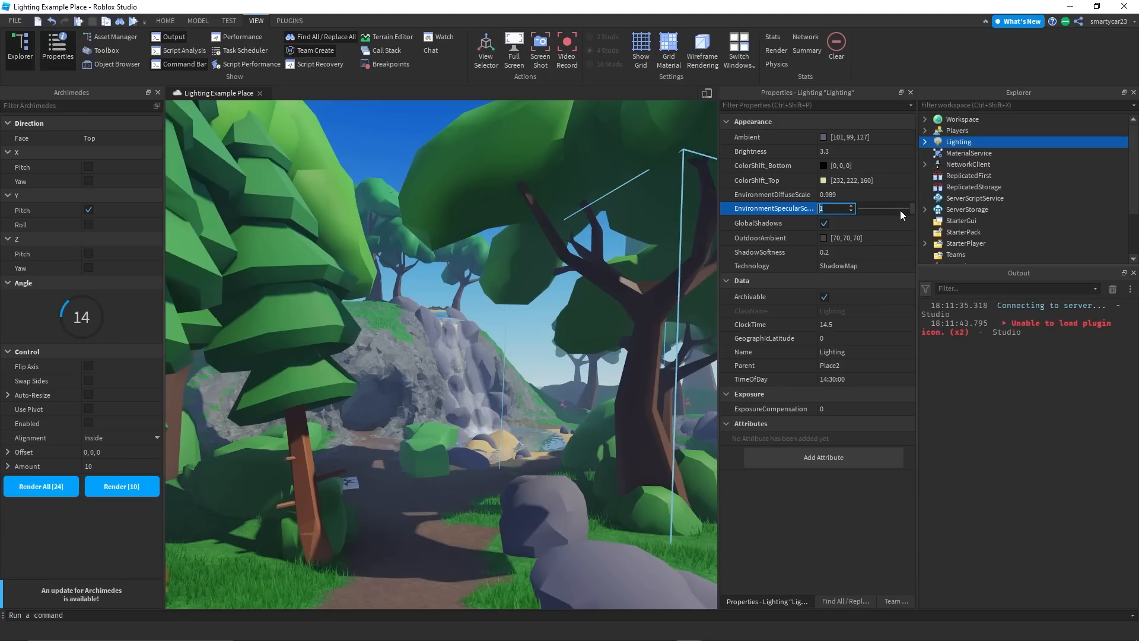
{"action": "mouse_move", "coordinate": [911, 206]}
{"action": "left_mouse_down"}
{"action": "mouse_move", "coordinate": [864, 207]}
{"action": "mouse_move", "coordinate": [895, 206]}
{"action": "left_mouse_up"}
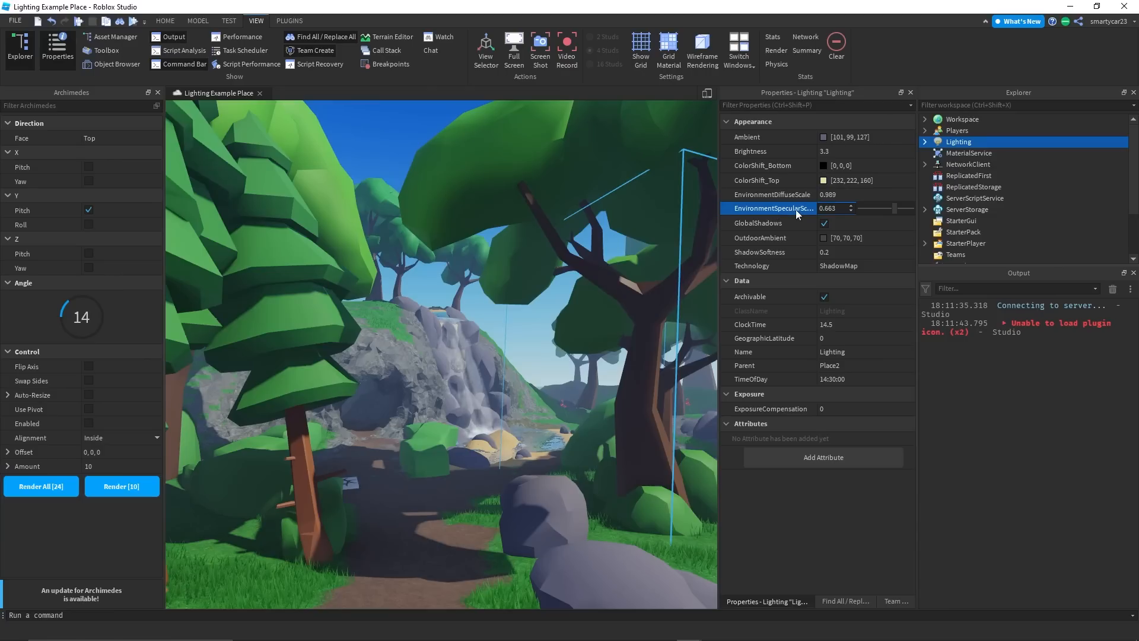
Set EnvironmentDiffuseScale to 0.663 and view the waterfall scene under the adjusted lighting
{"action": "left_click", "coordinate": [768, 194]}
{"action": "left_click_drag", "start_coordinate": [912, 194], "coordinate": [895, 199]}
{"action": "right_click_drag", "start_coordinate": [685, 271], "coordinate": [522, 325]}
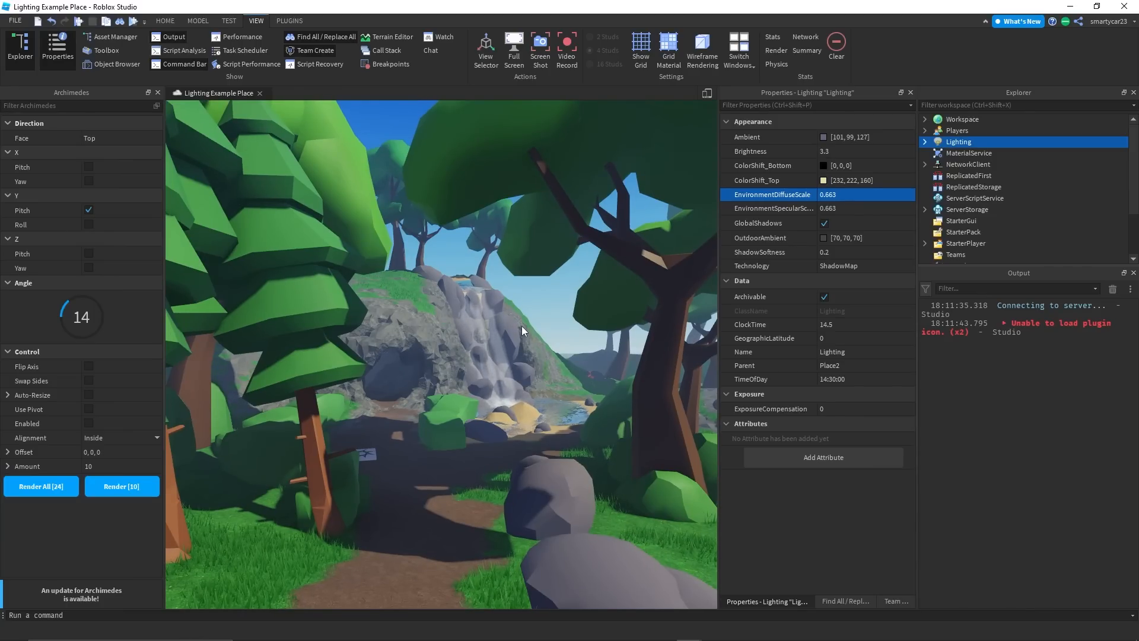
Toggle the Lighting service's GlobalShadows off and on to compare the scene, leaving it enabled
{"action": "left_click", "coordinate": [835, 219]}
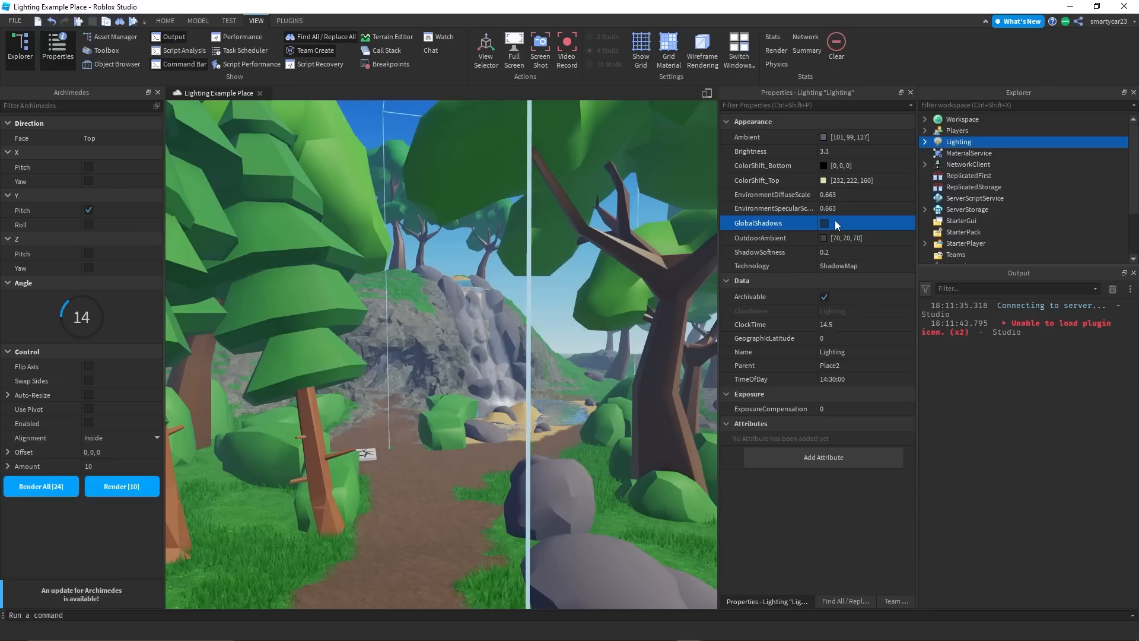
{"action": "left_click", "coordinate": [825, 223]}
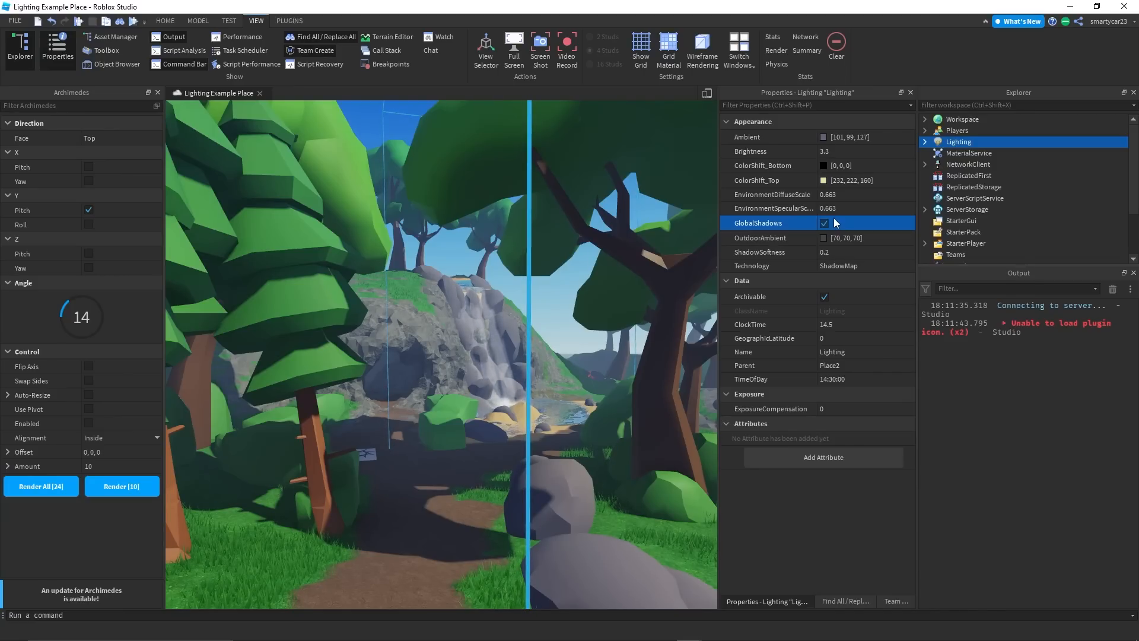
{"action": "left_click", "coordinate": [833, 220]}
{"action": "left_click", "coordinate": [833, 221]}
{"action": "left_click", "coordinate": [833, 220]}
{"action": "left_click", "coordinate": [833, 220]}
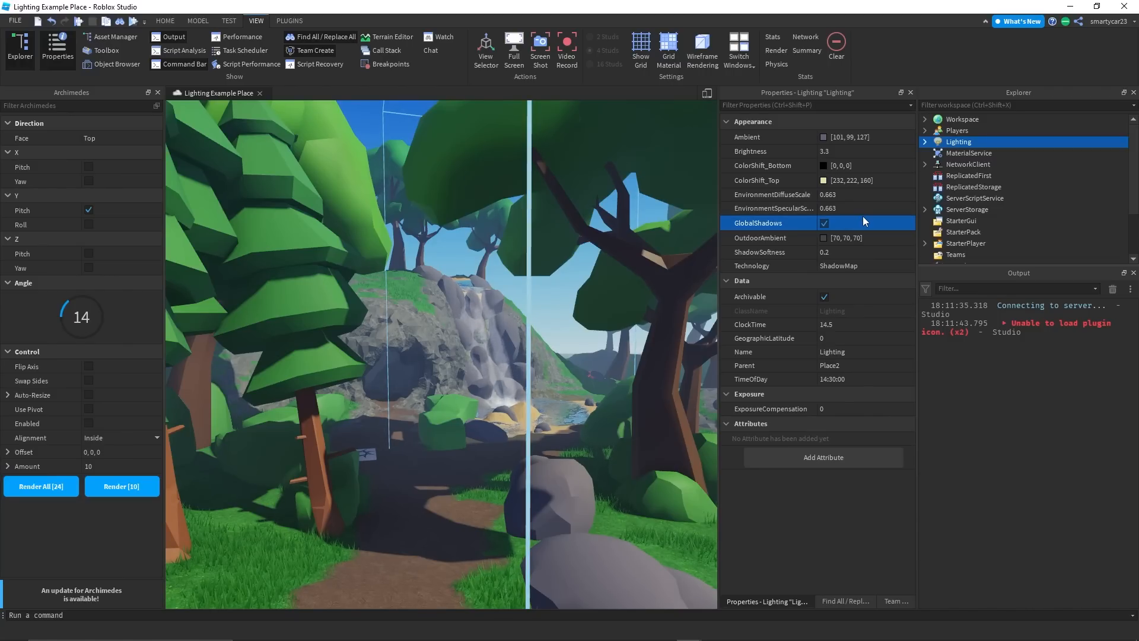
Try a near-white OutdoorAmbient colour, RGB 255, 251, 248, for the Lighting service
{"action": "left_click", "coordinate": [823, 243]}
{"action": "left_click_drag", "start_coordinate": [772, 203], "coordinate": [232, 291]}
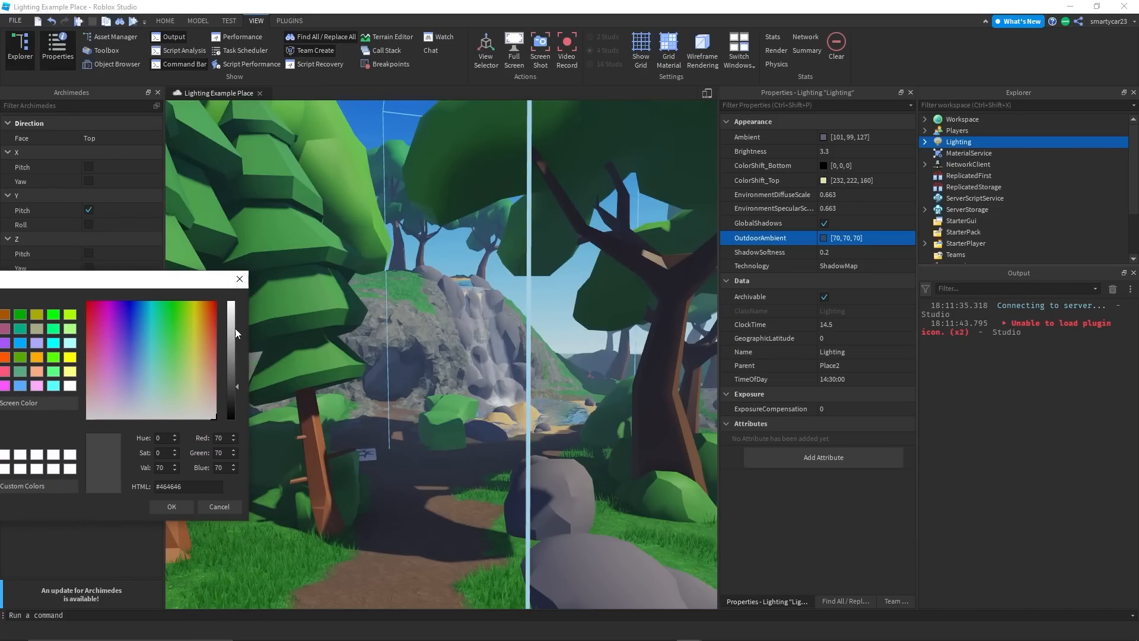
{"action": "left_click_drag", "start_coordinate": [226, 348], "coordinate": [211, 327]}
{"action": "left_click", "coordinate": [165, 382]}
{"action": "left_click_drag", "start_coordinate": [208, 368], "coordinate": [244, 446]}
{"action": "left_click_drag", "start_coordinate": [229, 333], "coordinate": [237, 303]}
{"action": "left_click_drag", "start_coordinate": [203, 379], "coordinate": [198, 417]}
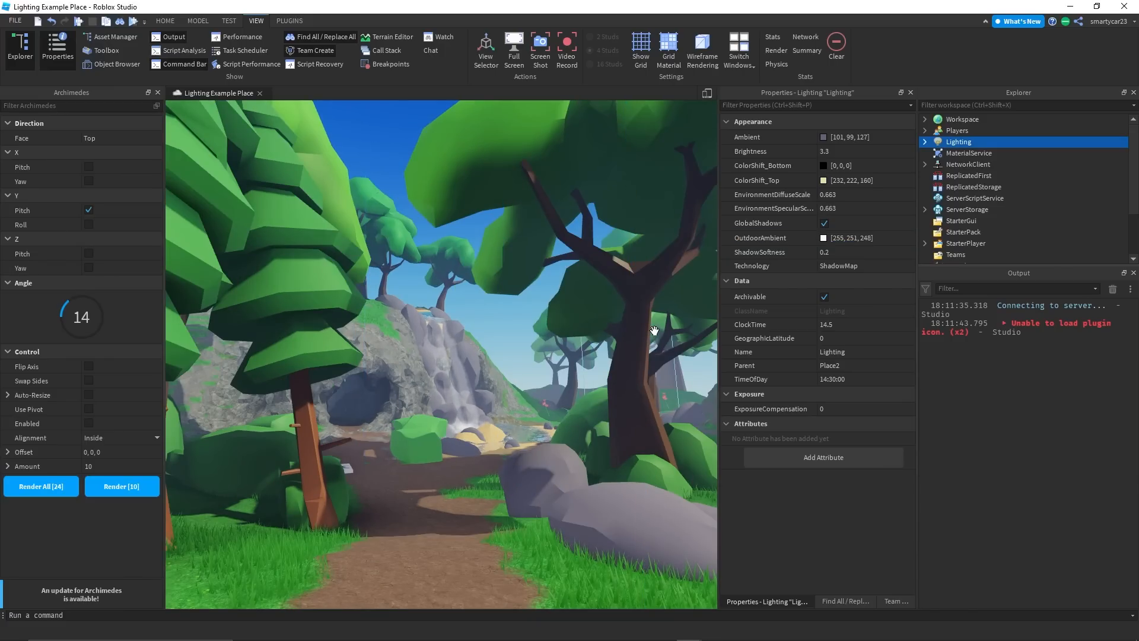
Undo and redo the OutdoorAmbient change to compare both looks around the path, ending with the change undone
{"action": "key", "text": "ctrl+z"}
{"action": "key", "text": "ctrl+y"}
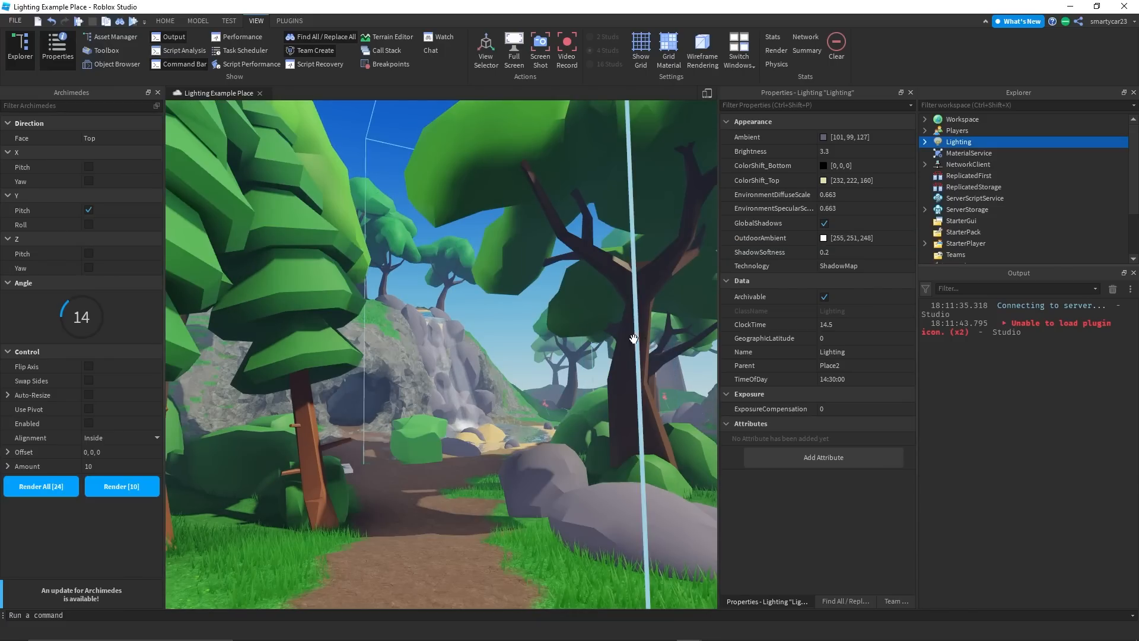
{"action": "key", "text": "s"}
{"action": "key", "text": "e"}
{"action": "key", "text": "ctrl+z"}
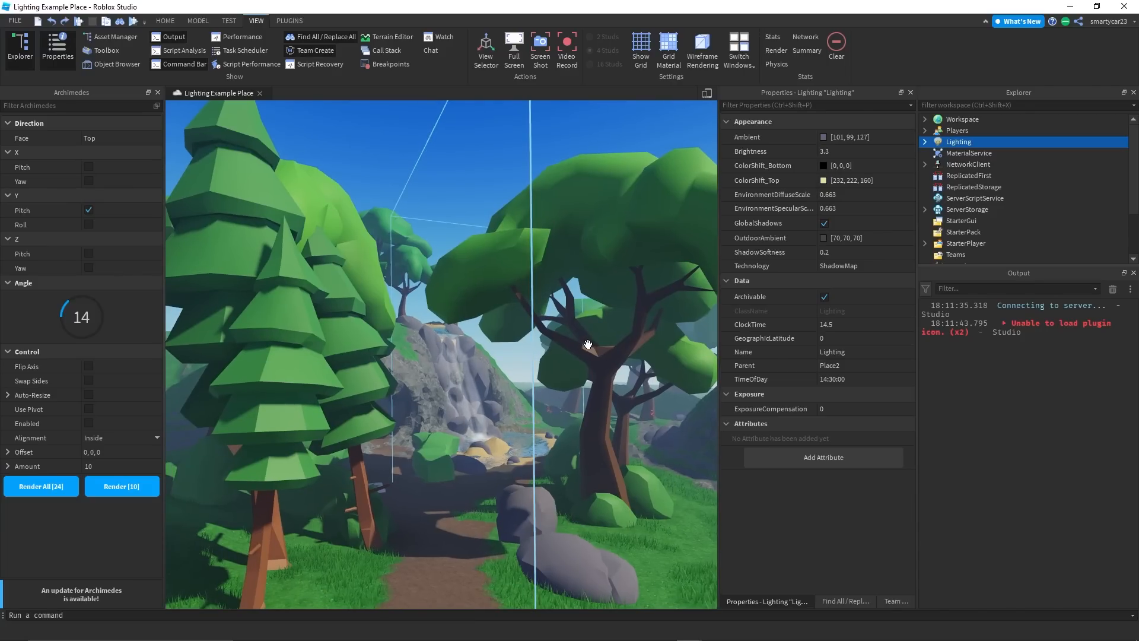
{"action": "key", "text": "w"}
{"action": "key", "text": "q"}
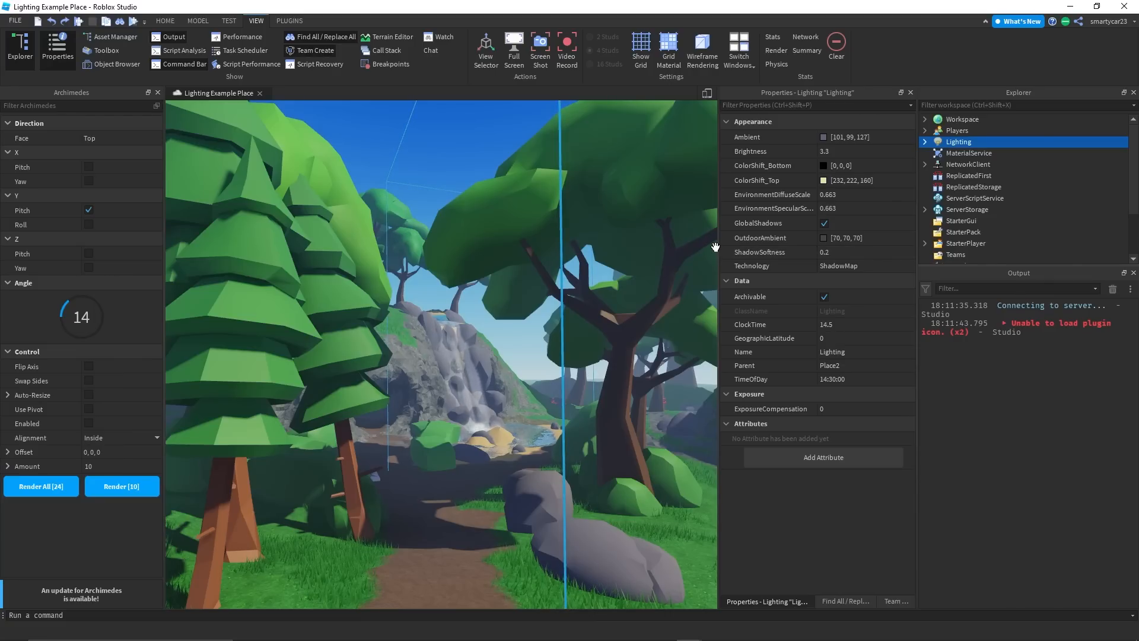
Try a ShadowSoftness of 0.05 while viewing a boulder's shadow edge on the dirt path up close
{"action": "left_click", "coordinate": [835, 254]}
{"action": "key", "text": "s"}
{"action": "right_click_drag", "start_coordinate": [472, 323], "coordinate": [467, 344]}
{"action": "key", "text": "w"}
{"action": "key", "text": "w"}
{"action": "key", "text": "s"}
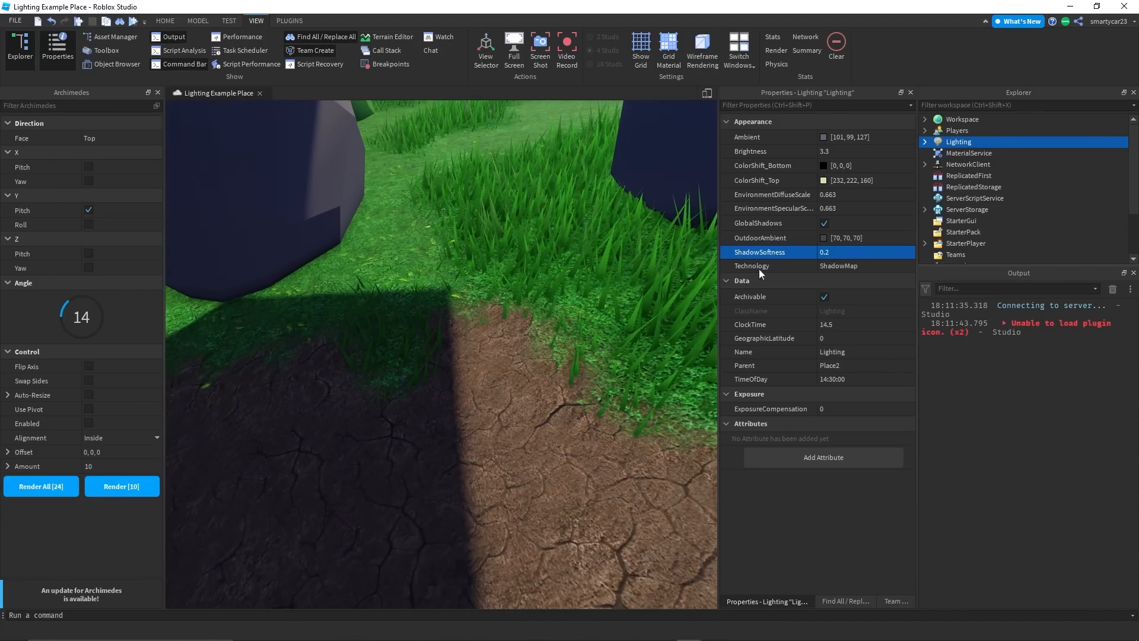
{"action": "left_click", "coordinate": [838, 262]}
{"action": "left_click", "coordinate": [833, 252]}
{"action": "scroll", "coordinate": [833, 252], "scroll_direction": "down", "scroll_amount": 9}
{"action": "left_click", "coordinate": [507, 299]}
{"action": "key", "text": "s"}
{"action": "right_click_drag", "start_coordinate": [508, 299], "coordinate": [547, 290]}
{"action": "key", "text": "w"}
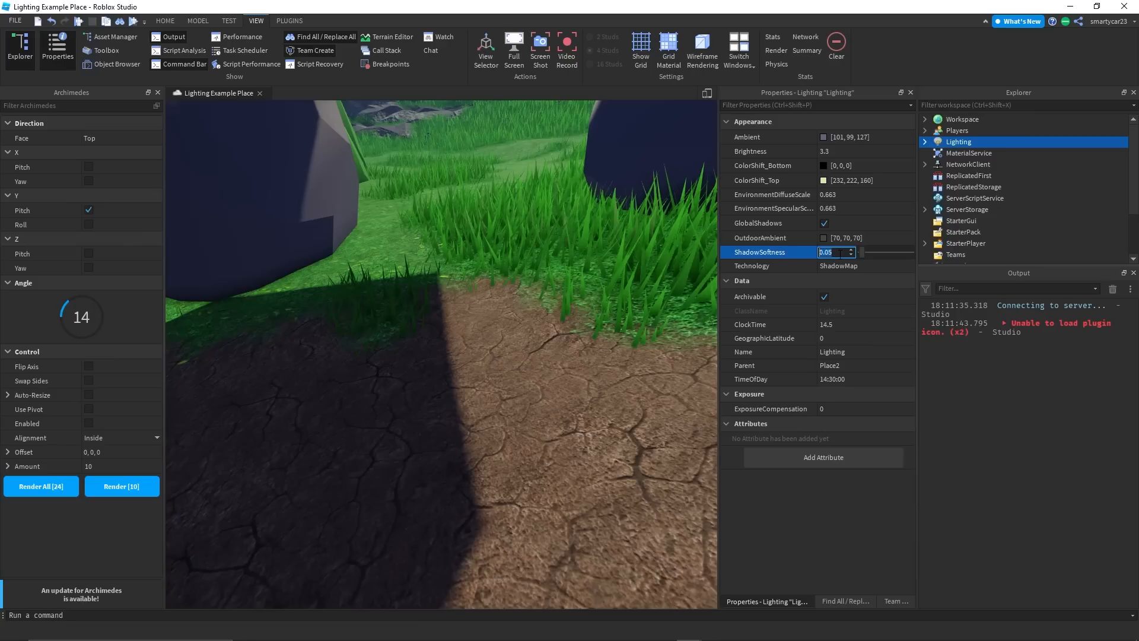
Raise the Lighting service's ShadowSoftness to 0.12 and inspect the boulder's shadow edge
{"action": "scroll", "coordinate": [840, 254], "scroll_direction": "down", "scroll_amount": 1}
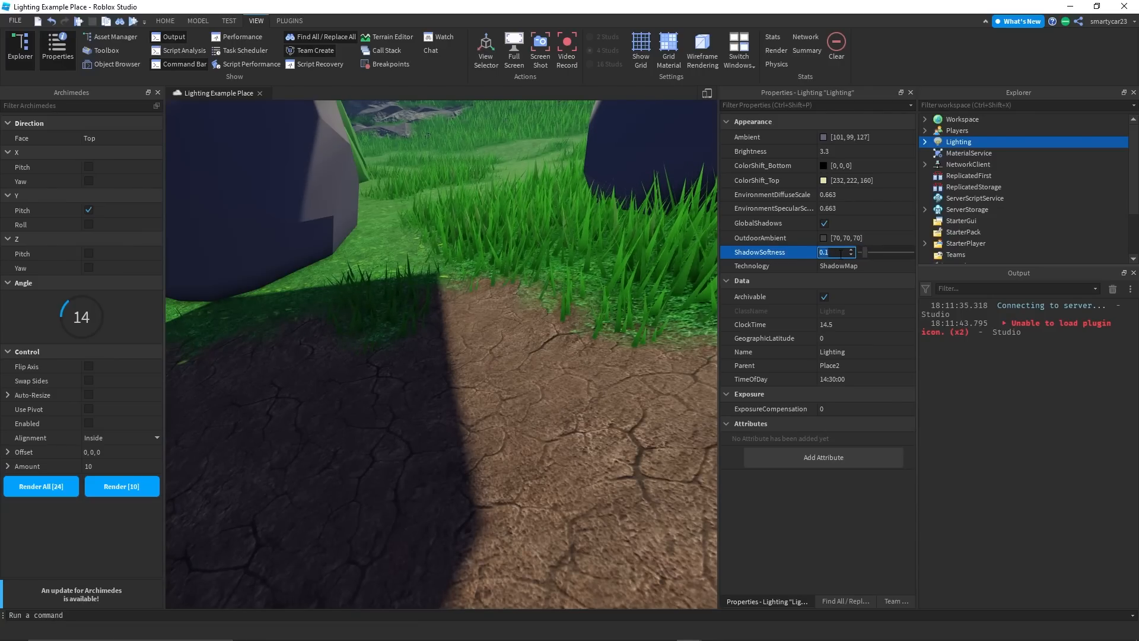
{"action": "scroll", "coordinate": [841, 253], "scroll_direction": "up", "scroll_amount": 1}
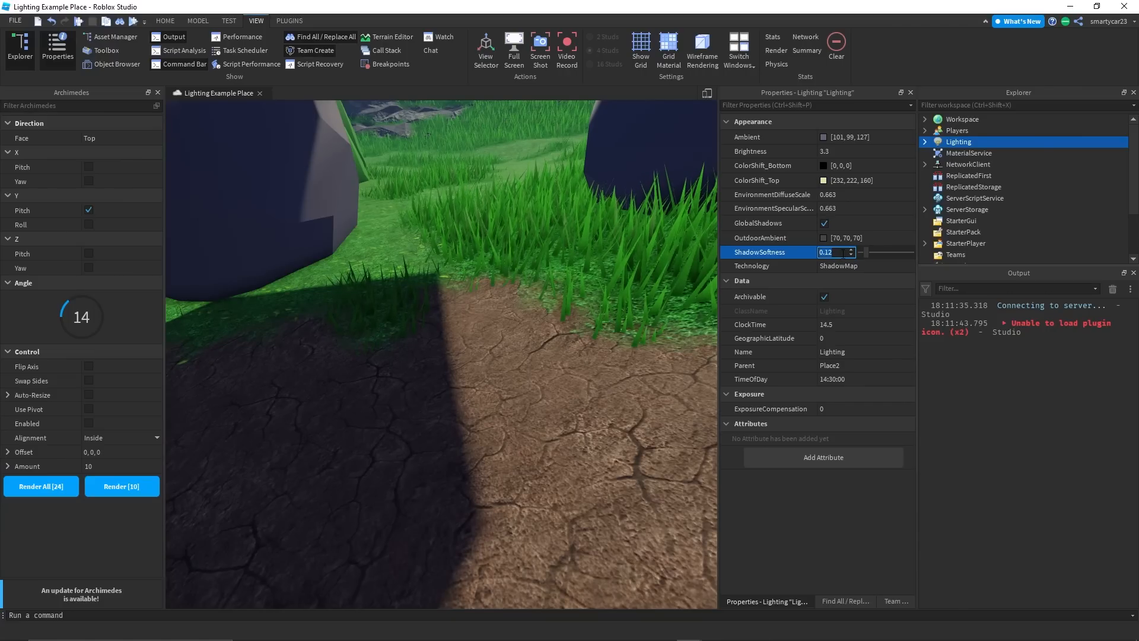
{"action": "right_click_drag", "start_coordinate": [557, 283], "coordinate": [595, 285]}
{"action": "scroll", "coordinate": [597, 288], "scroll_direction": "down", "scroll_amount": 5}
{"action": "scroll", "coordinate": [596, 287], "scroll_direction": "up", "scroll_amount": 2}
{"action": "scroll", "coordinate": [597, 288], "scroll_direction": "up", "scroll_amount": 3}
{"action": "scroll", "coordinate": [597, 289], "scroll_direction": "up", "scroll_amount": 3}
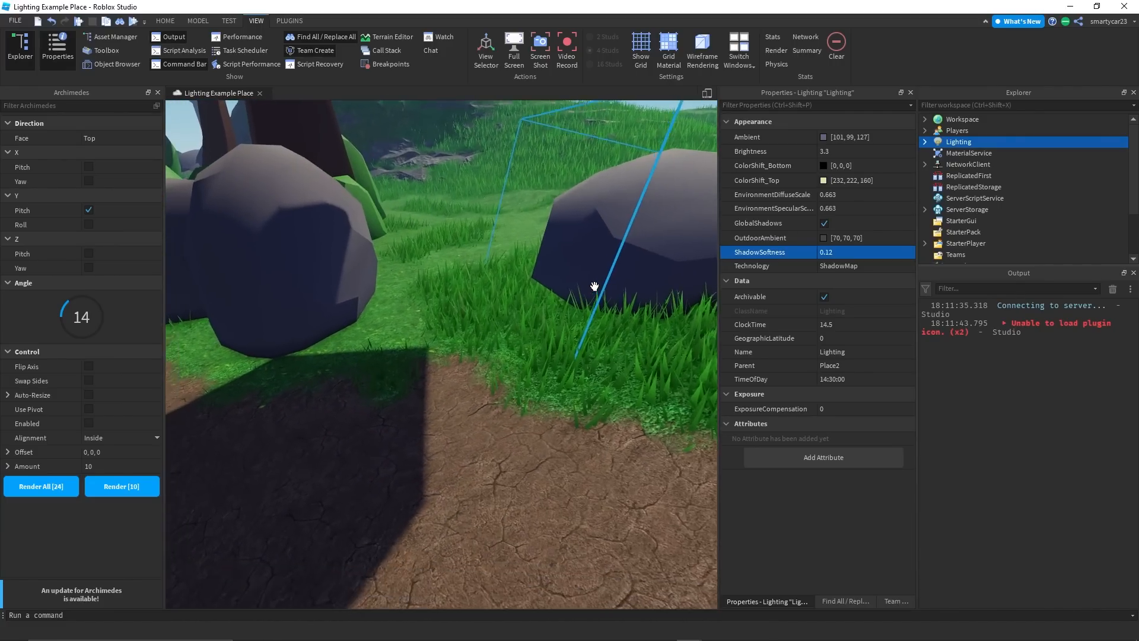
Try a lower ShadowSoftness of 0.07 on the boulder shadow, and return the value to 0.12
{"action": "left_click", "coordinate": [848, 253]}
{"action": "scroll", "coordinate": [848, 253], "scroll_direction": "down", "scroll_amount": 4}
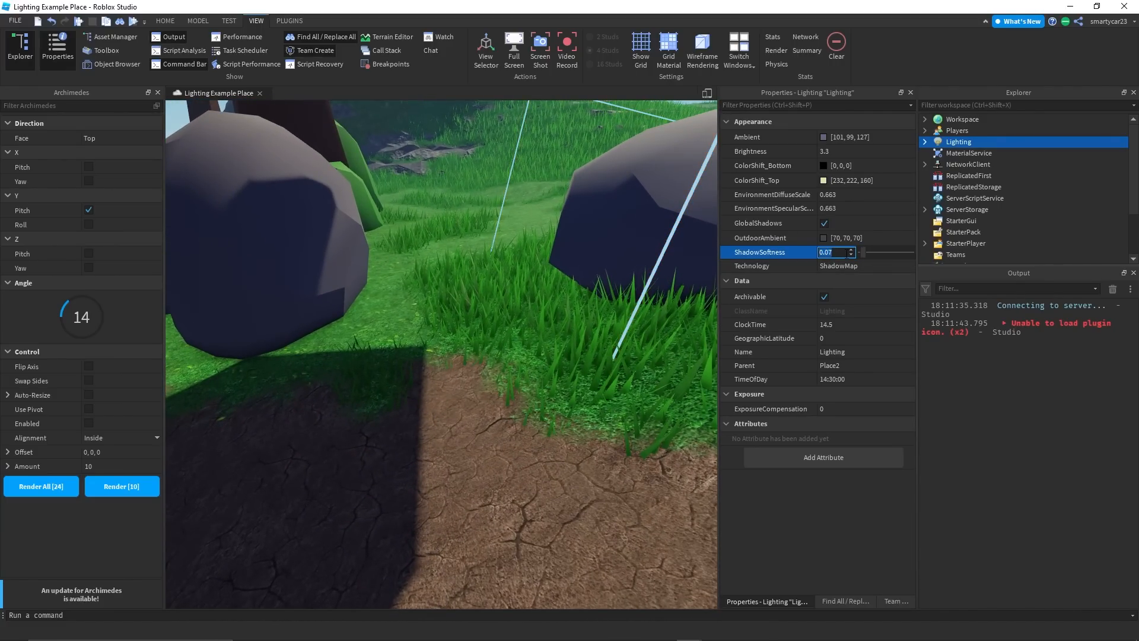
{"action": "right_click_drag", "start_coordinate": [619, 259], "coordinate": [623, 260]}
{"action": "scroll", "coordinate": [623, 260], "scroll_direction": "down", "scroll_amount": 5}
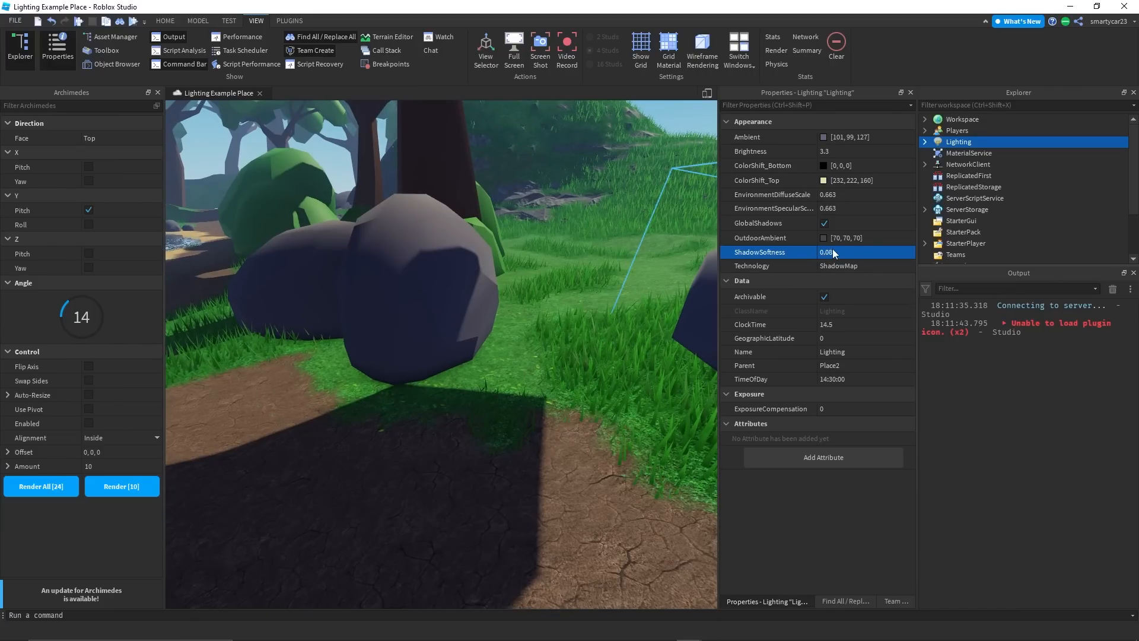
{"action": "left_click", "coordinate": [851, 252]}
{"action": "scroll", "coordinate": [852, 252], "scroll_direction": "up", "scroll_amount": 20}
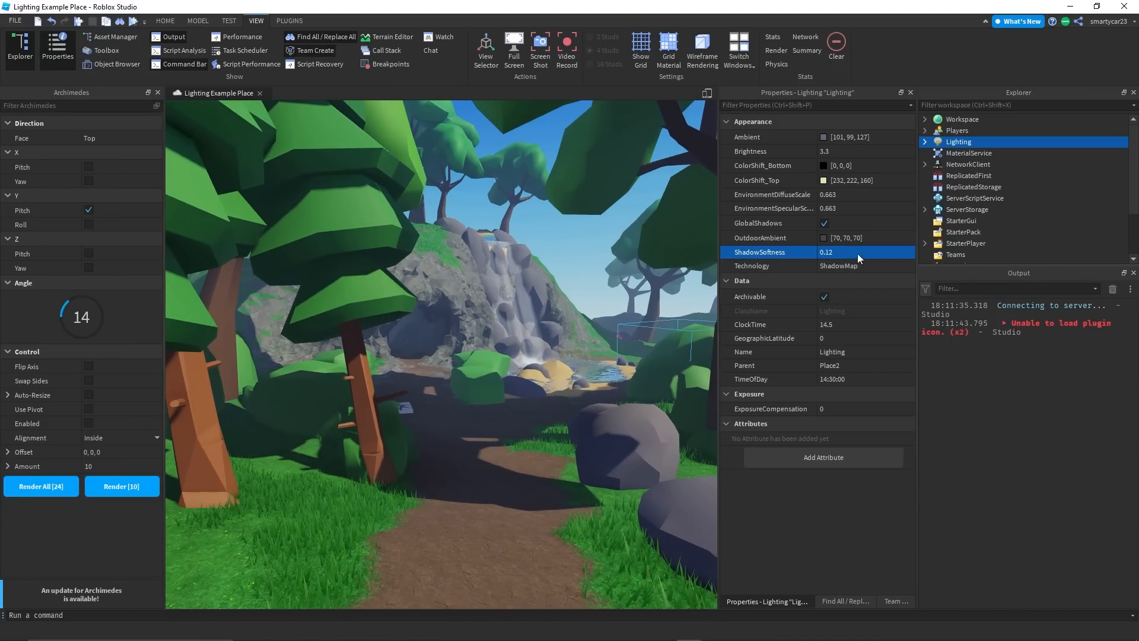
Switch the Lighting service's Technology to Future and look over the boulders and forest path under it
{"action": "left_click", "coordinate": [852, 265]}
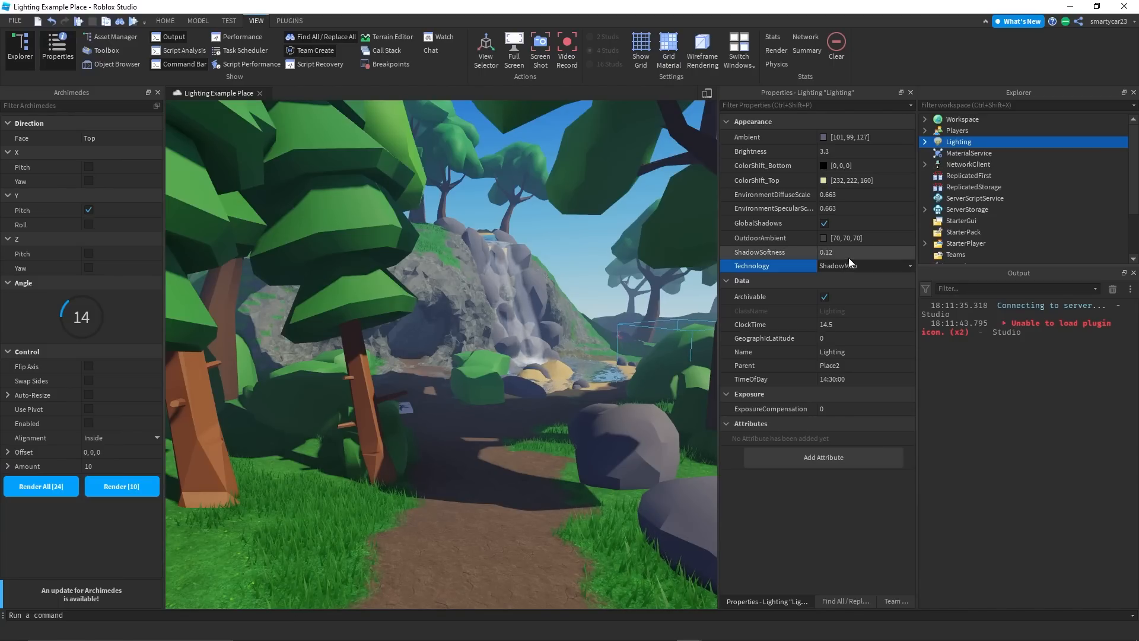
{"action": "right_click_drag", "start_coordinate": [471, 327], "coordinate": [476, 371]}
{"action": "key", "text": "w"}
{"action": "key", "text": "w"}
{"action": "key", "text": "s"}
{"action": "key", "text": "w"}
{"action": "key", "text": "s"}
{"action": "left_click", "coordinate": [843, 266]}
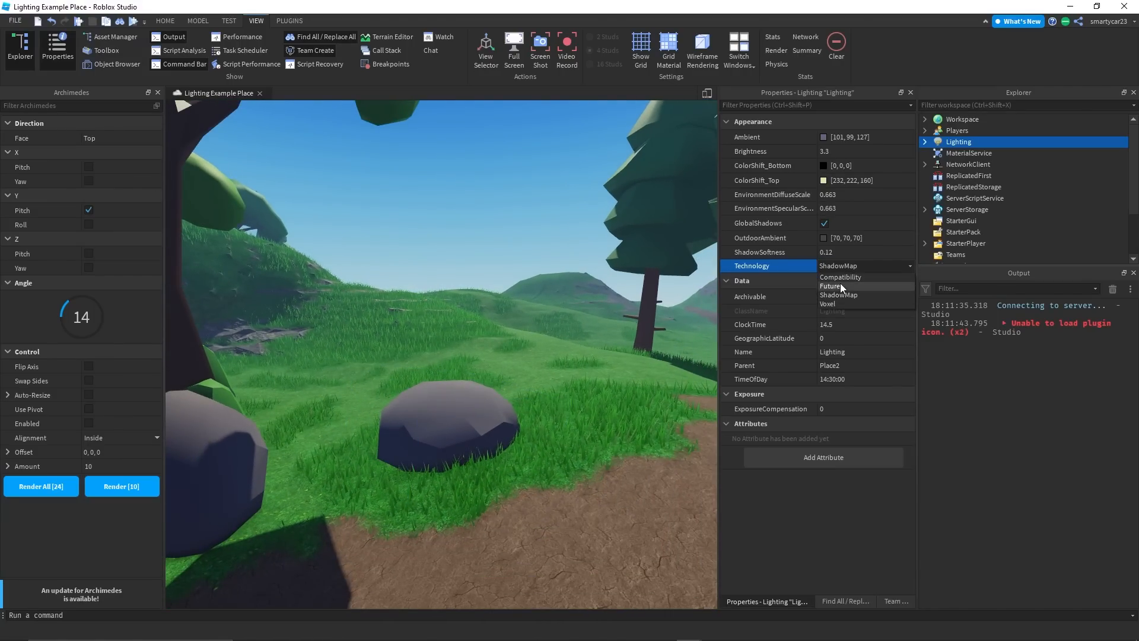
{"action": "left_click", "coordinate": [840, 285]}
{"action": "key", "text": "s"}
{"action": "right_click_drag", "start_coordinate": [501, 343], "coordinate": [415, 380]}
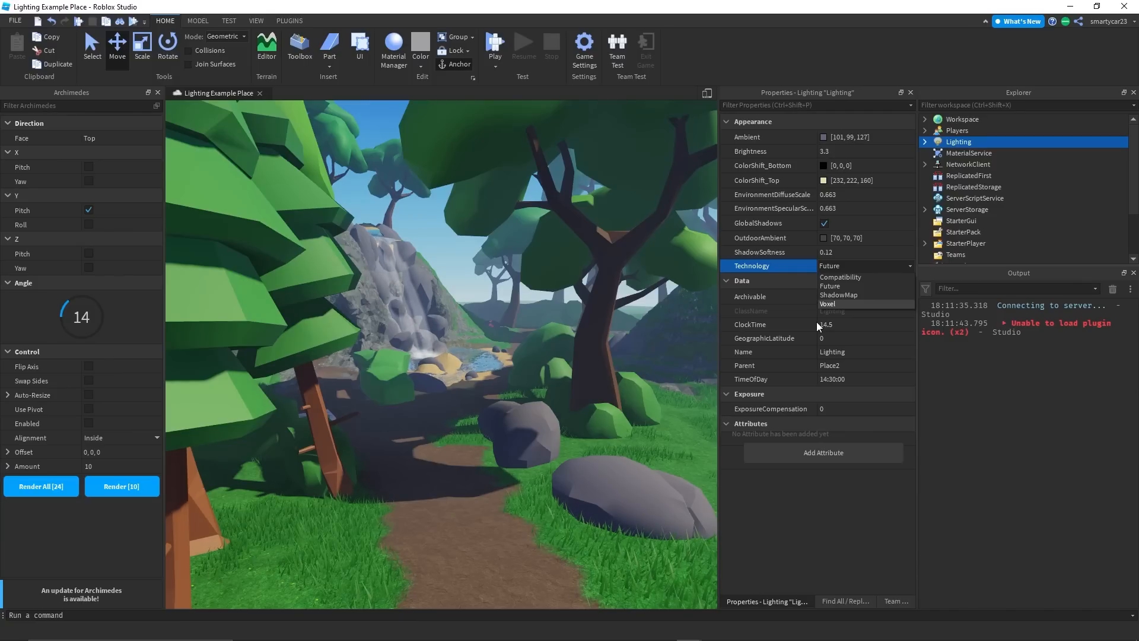
Switch the lighting Technology to Compatibility and look around the trees and waterfall
{"action": "left_click", "coordinate": [862, 278]}
{"action": "key", "text": "w"}
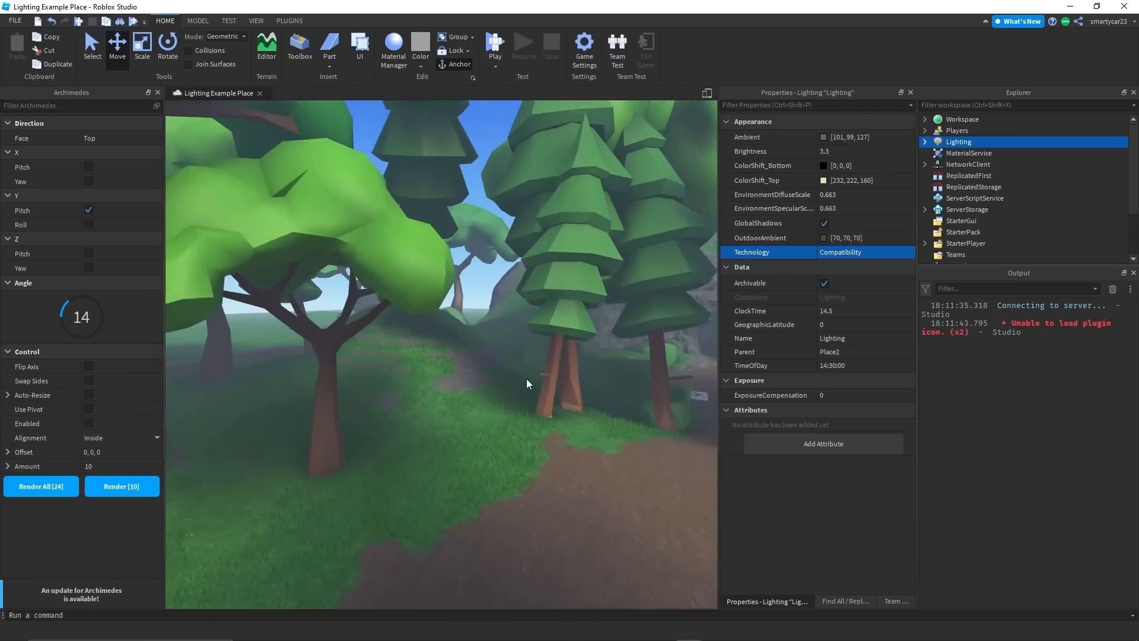
{"action": "right_click_drag", "start_coordinate": [526, 378], "coordinate": [482, 377]}
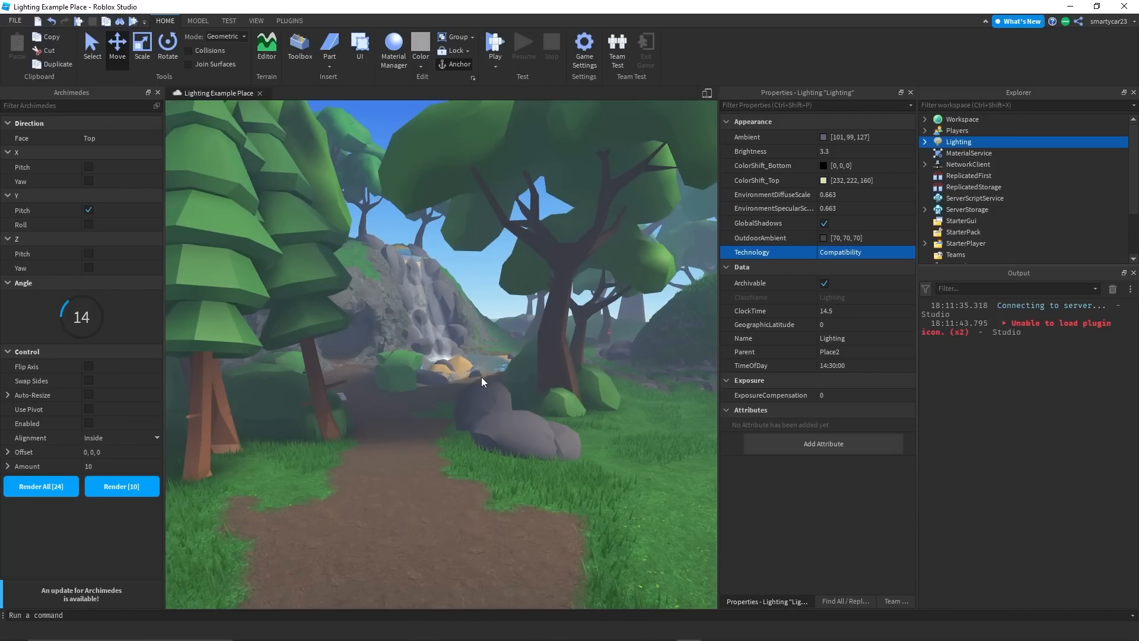
{"action": "key", "text": "w"}
{"action": "right_click_drag", "start_coordinate": [465, 365], "coordinate": [428, 383]}
{"action": "key", "text": "s"}
Switch the lighting Technology to Voxel and tour the forest to judge its shading
{"action": "left_click", "coordinate": [842, 252]}
{"action": "left_click", "coordinate": [850, 289]}
{"action": "key", "text": "s"}
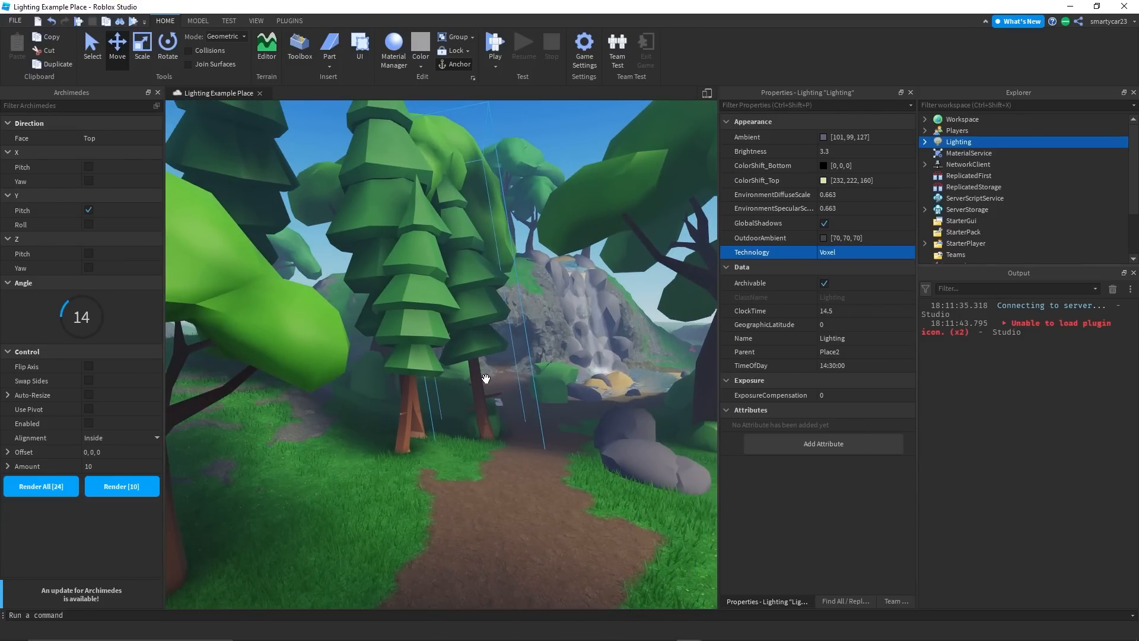
{"action": "key", "text": "w"}
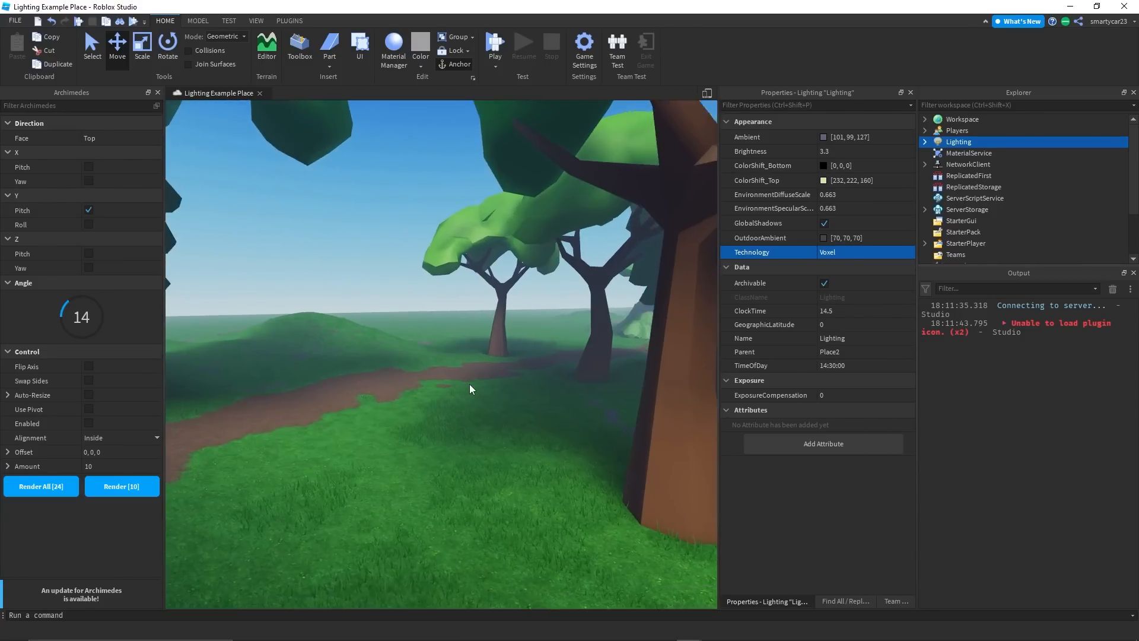
{"action": "key", "text": "s"}
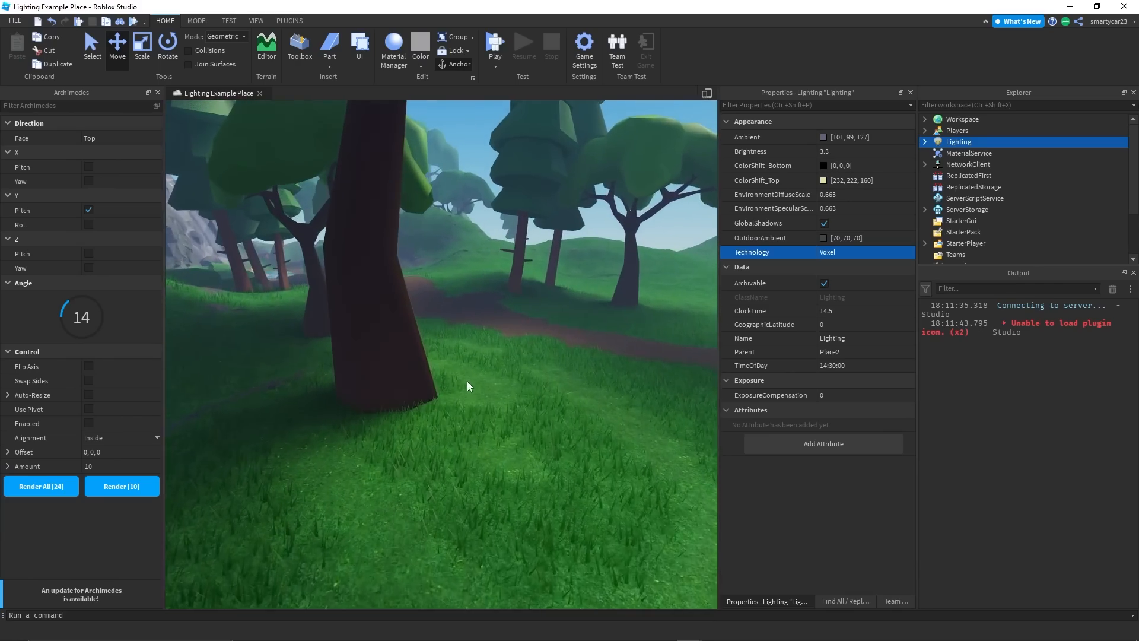
{"action": "key", "text": "w"}
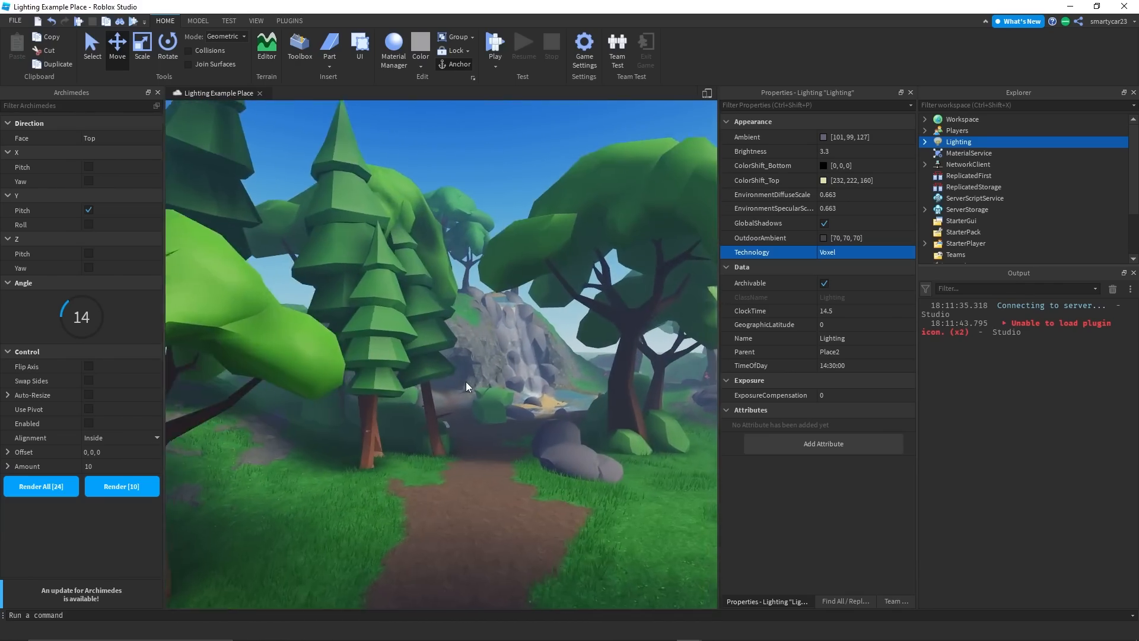
{"action": "key", "text": "s"}
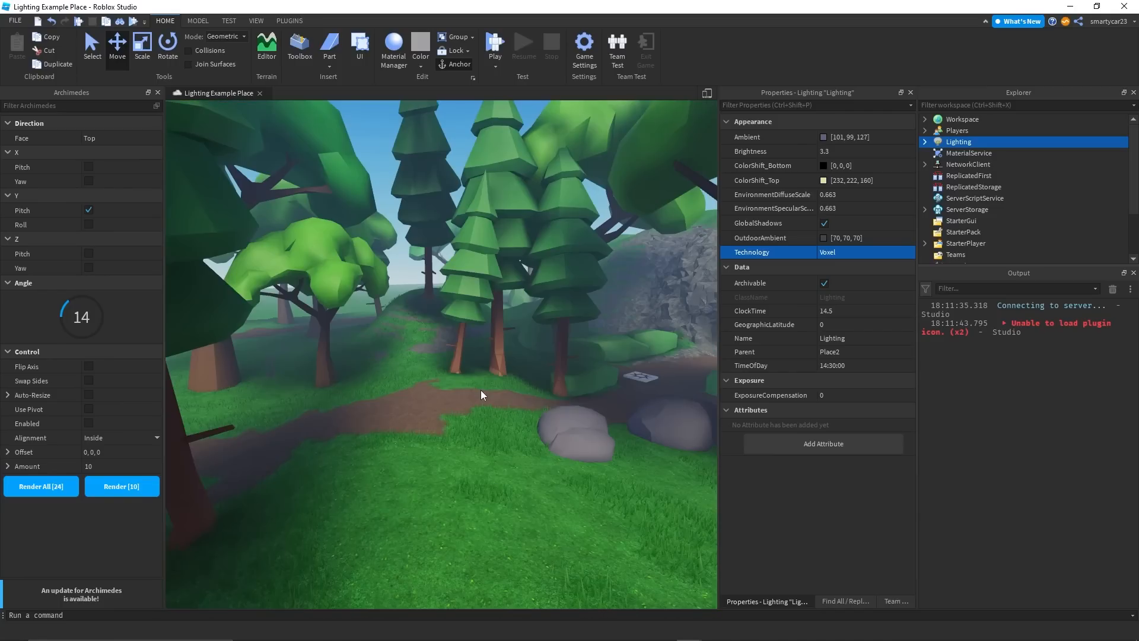
{"action": "key", "text": "w"}
{"action": "key", "text": "w"}
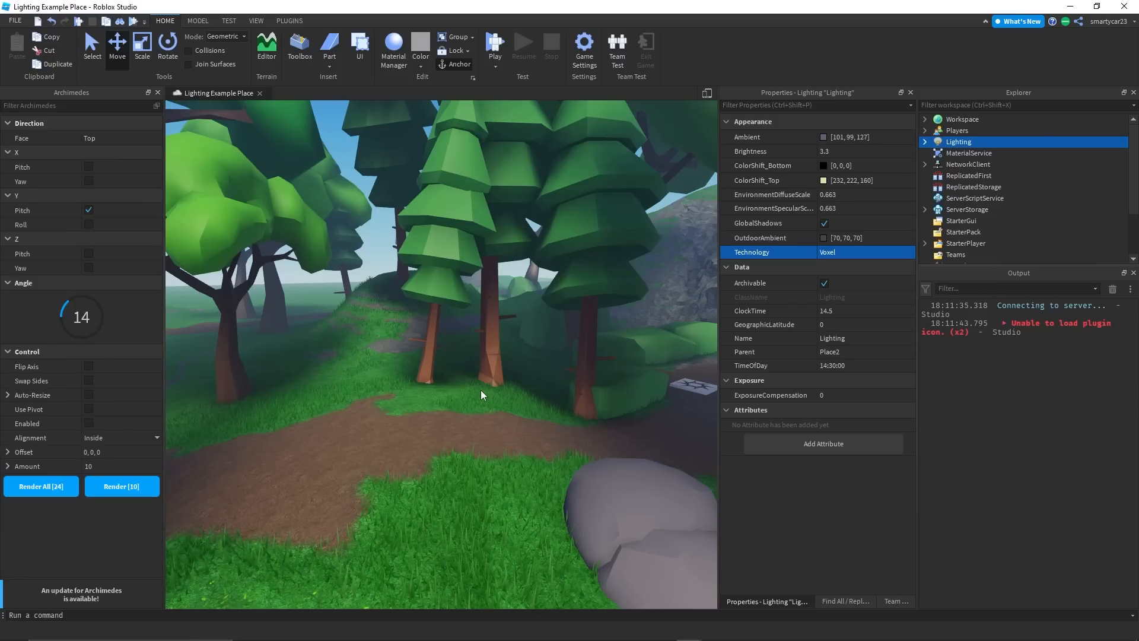
Set the lighting Technology back to ShadowMap and view the waterfall scene
{"action": "left_click", "coordinate": [825, 253]}
{"action": "left_click", "coordinate": [853, 280]}
{"action": "right_click_drag", "start_coordinate": [447, 326], "coordinate": [447, 330]}
{"action": "middle_click_drag", "start_coordinate": [447, 330], "coordinate": [464, 348]}
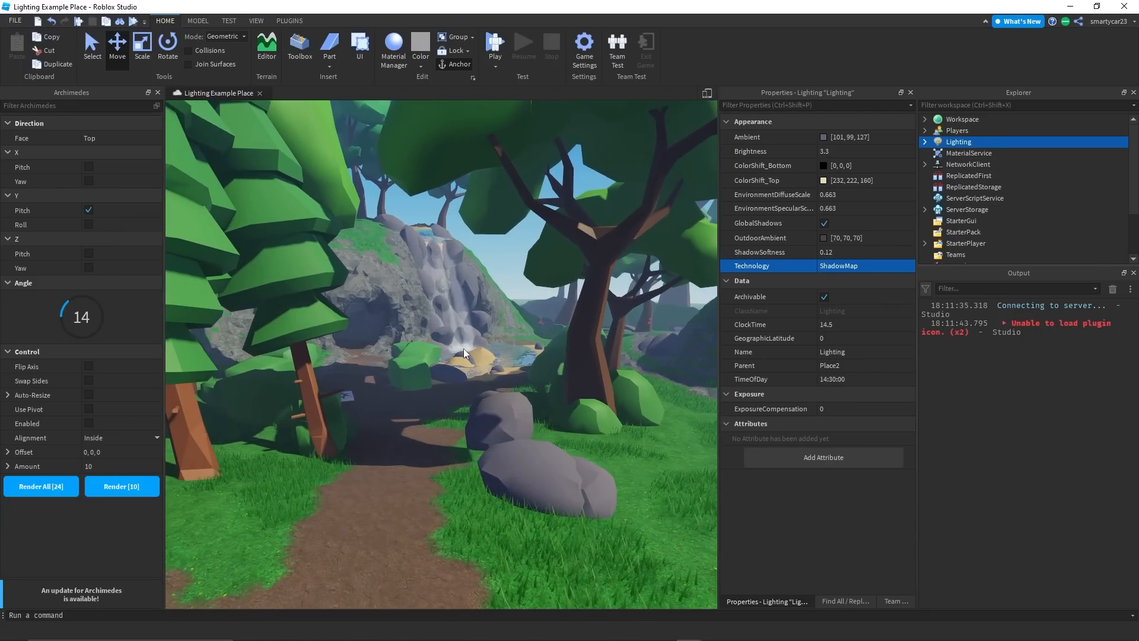
{"action": "key", "text": "d"}
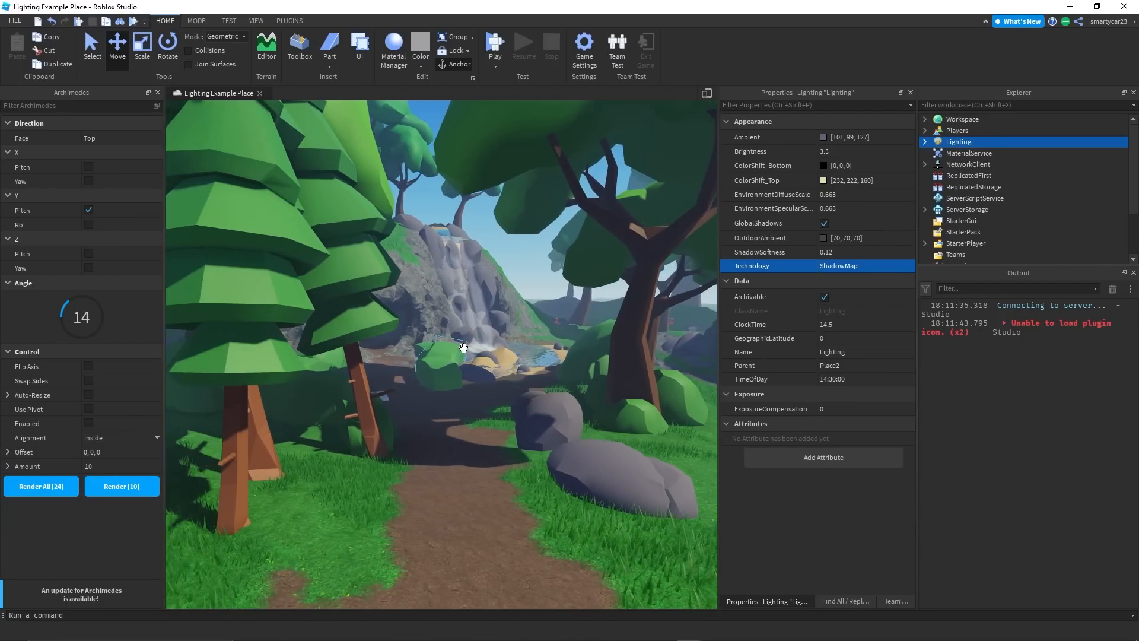
{"action": "scroll", "coordinate": [522, 294], "scroll_direction": "up", "scroll_amount": 2}
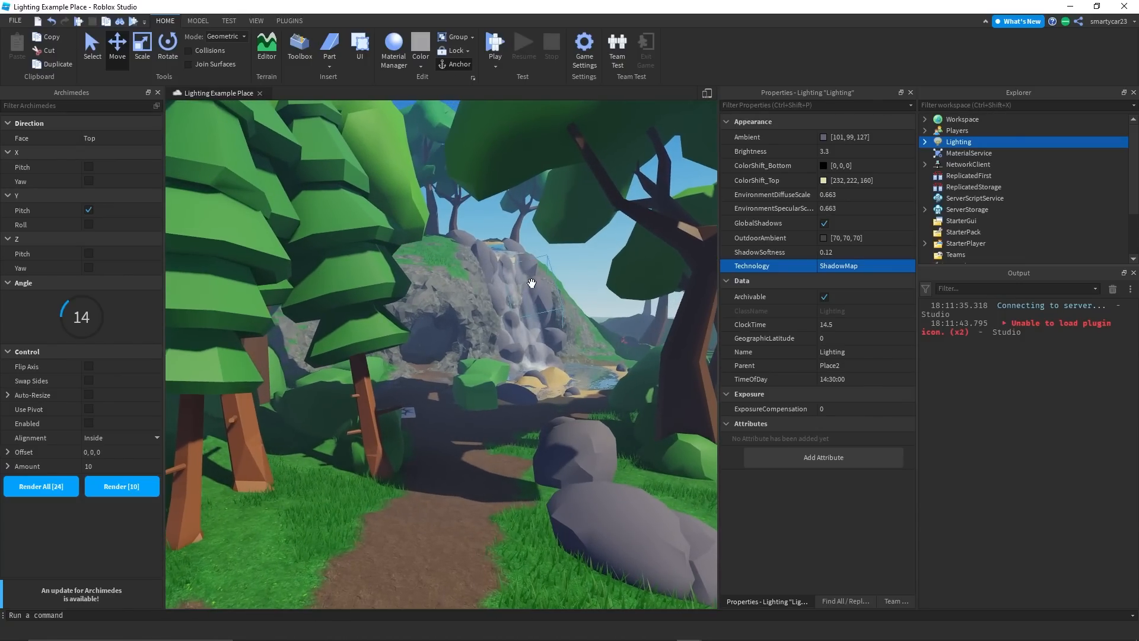
{"action": "scroll", "coordinate": [534, 282], "scroll_direction": "up", "scroll_amount": 2}
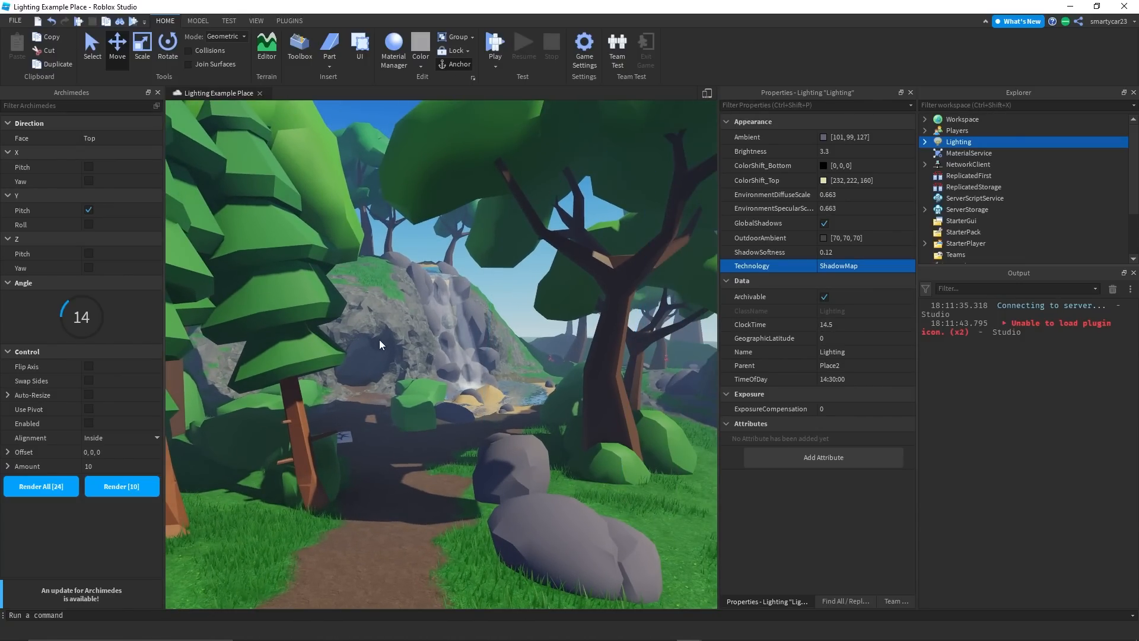
Vary the Lighting service's ClockTime while viewing the forest shadows, trying 17.3 and finishing at 9.4
{"action": "left_click", "coordinate": [765, 324]}
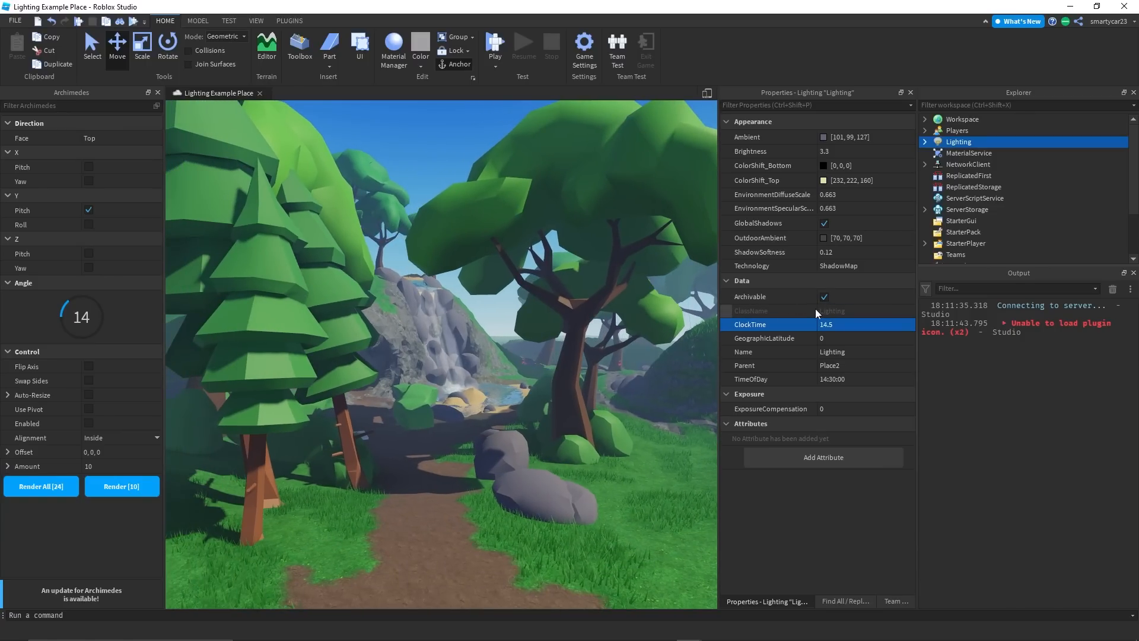
{"action": "left_click", "coordinate": [844, 296]}
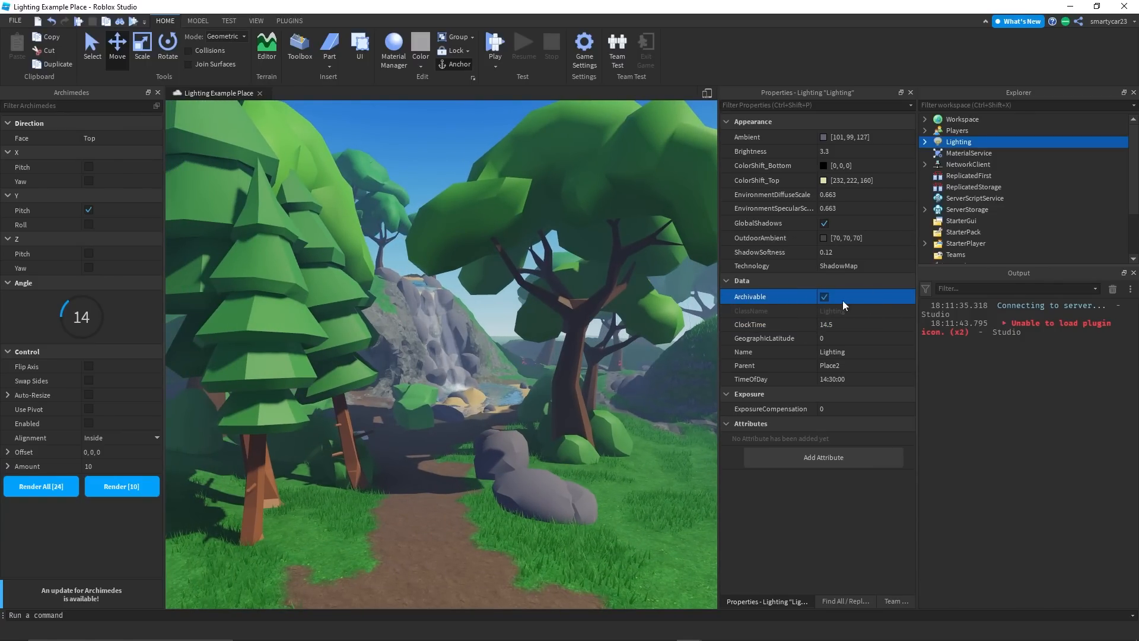
{"action": "left_click", "coordinate": [870, 324]}
{"action": "right_click_drag", "start_coordinate": [546, 320], "coordinate": [534, 270]}
{"action": "left_click_drag", "start_coordinate": [893, 326], "coordinate": [868, 324]}
{"action": "right_click_drag", "start_coordinate": [476, 316], "coordinate": [680, 286]}
{"action": "left_click", "coordinate": [881, 324]}
{"action": "left_click_drag", "start_coordinate": [880, 323], "coordinate": [898, 324]}
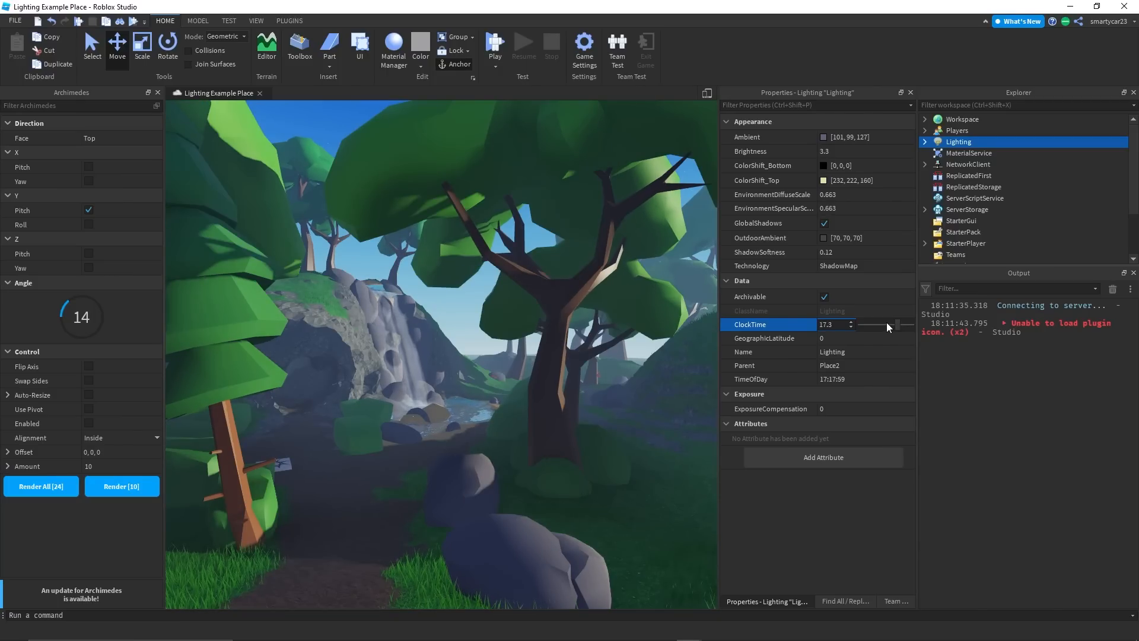
{"action": "left_click_drag", "start_coordinate": [899, 321], "coordinate": [881, 321]}
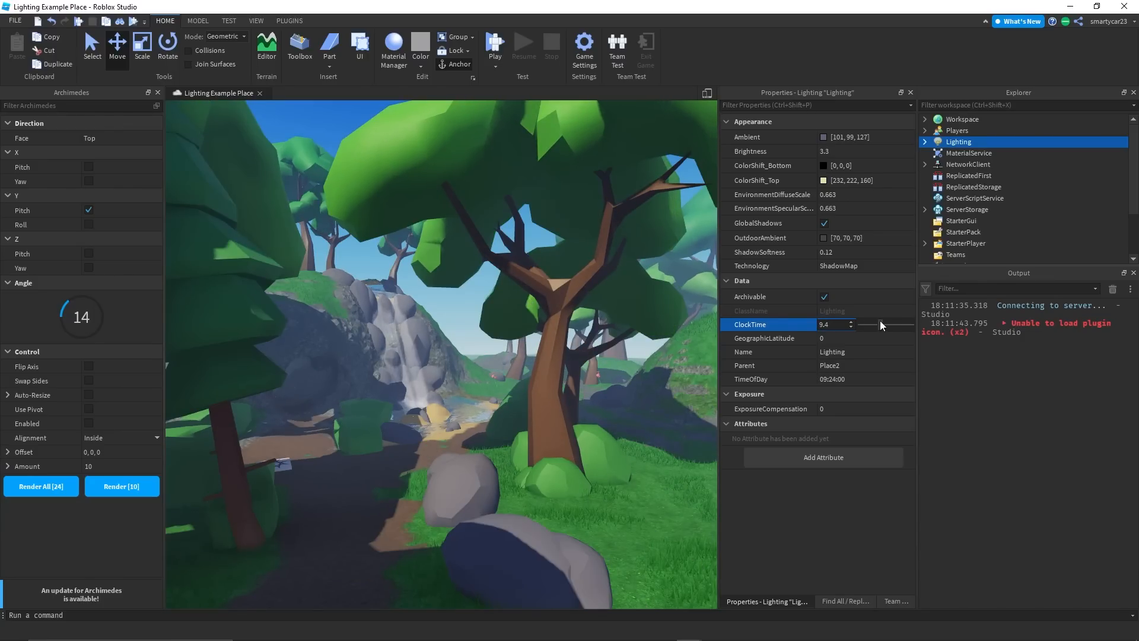
Set the Lighting service's GeographicLatitude to 109 and look at how the shadows fall around the waterfall
{"action": "left_click", "coordinate": [851, 337]}
{"action": "right_click_drag", "start_coordinate": [502, 327], "coordinate": [524, 352]}
{"action": "key", "text": "w"}
{"action": "left_click", "coordinate": [842, 339]}
{"action": "left_click_drag", "start_coordinate": [859, 338], "coordinate": [875, 338]}
{"action": "right_click_drag", "start_coordinate": [504, 320], "coordinate": [537, 325]}
{"action": "left_click", "coordinate": [906, 337]}
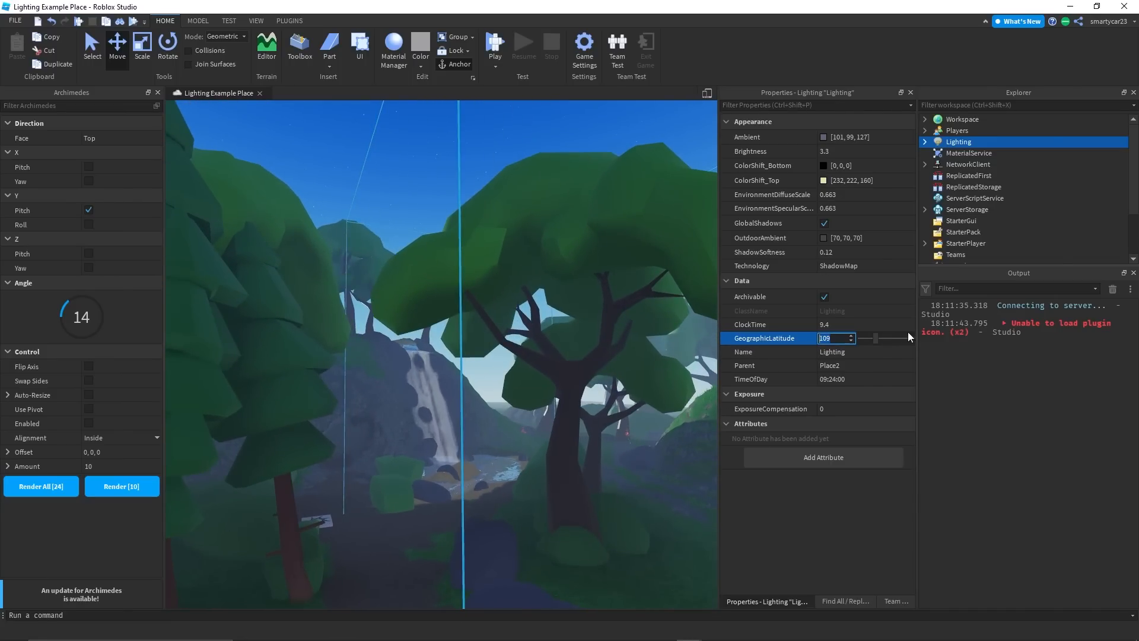
Raise the GeographicLatitude to 202 and look up at the sky above the trees
{"action": "left_click_drag", "start_coordinate": [877, 340], "coordinate": [899, 336]}
{"action": "right_click_drag", "start_coordinate": [642, 285], "coordinate": [639, 312]}
{"action": "left_click", "coordinate": [899, 339]}
{"action": "left_click_drag", "start_coordinate": [899, 338], "coordinate": [890, 338]}
{"action": "right_click_drag", "start_coordinate": [577, 344], "coordinate": [602, 327]}
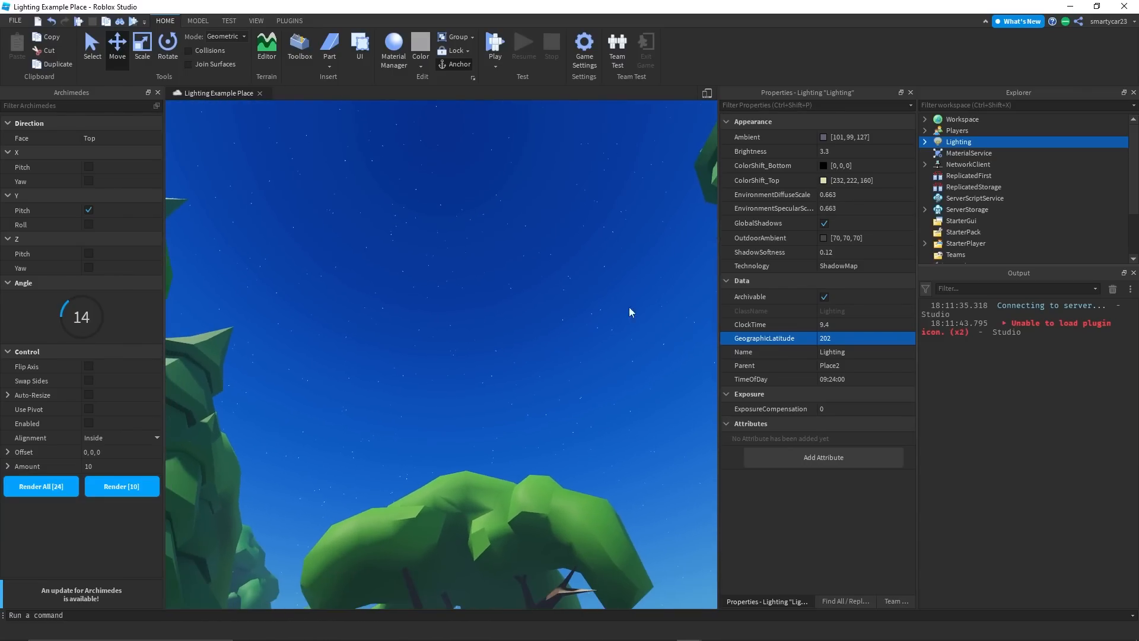
Lower the GeographicLatitude again and look around the sunlit treetops beside the waterfall
{"action": "left_click_drag", "start_coordinate": [893, 339], "coordinate": [831, 344]}
{"action": "left_click", "coordinate": [362, 328]}
{"action": "right_click_drag", "start_coordinate": [364, 328], "coordinate": [462, 341]}
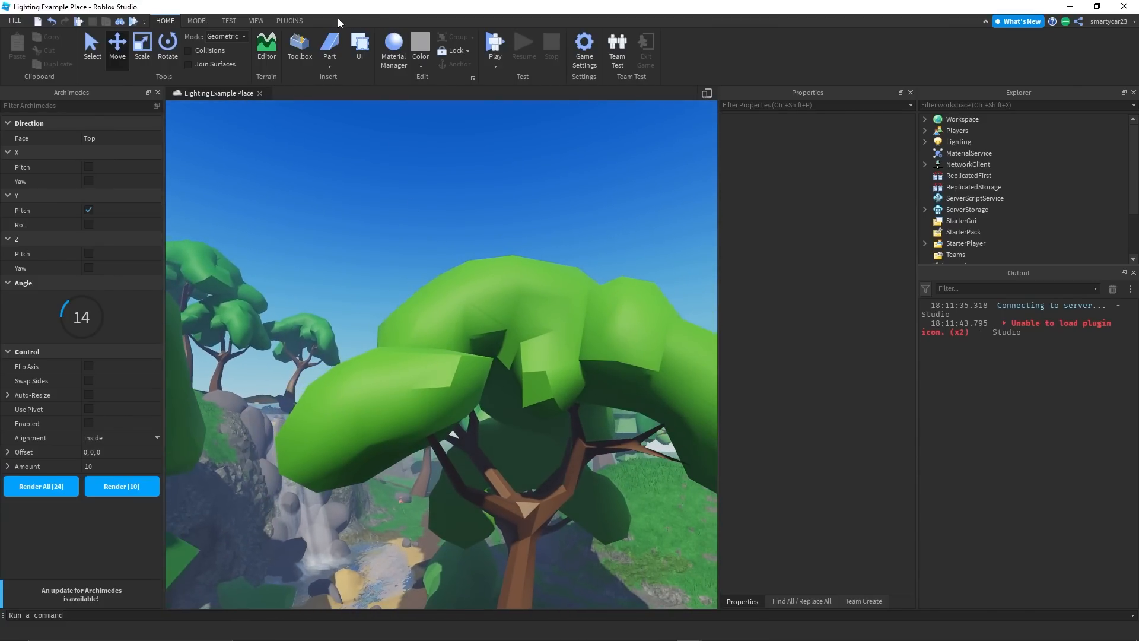
Look through the installed plugins and frame the sun above the waterfall and stream
{"action": "left_click", "coordinate": [290, 21]}
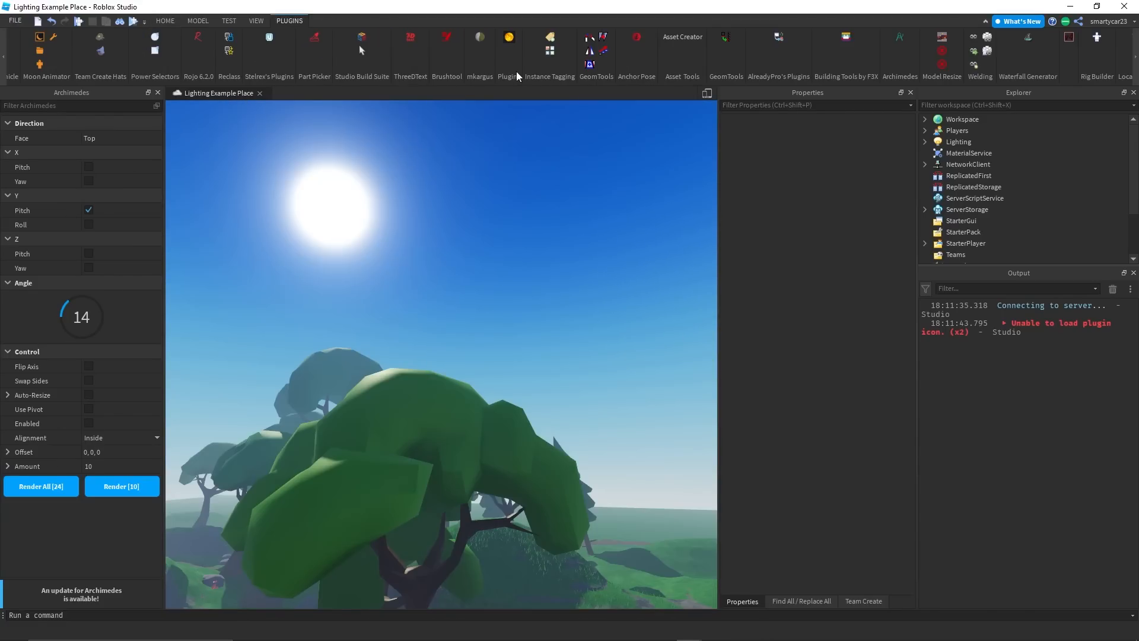
{"action": "right_click_drag", "start_coordinate": [384, 246], "coordinate": [405, 439]}
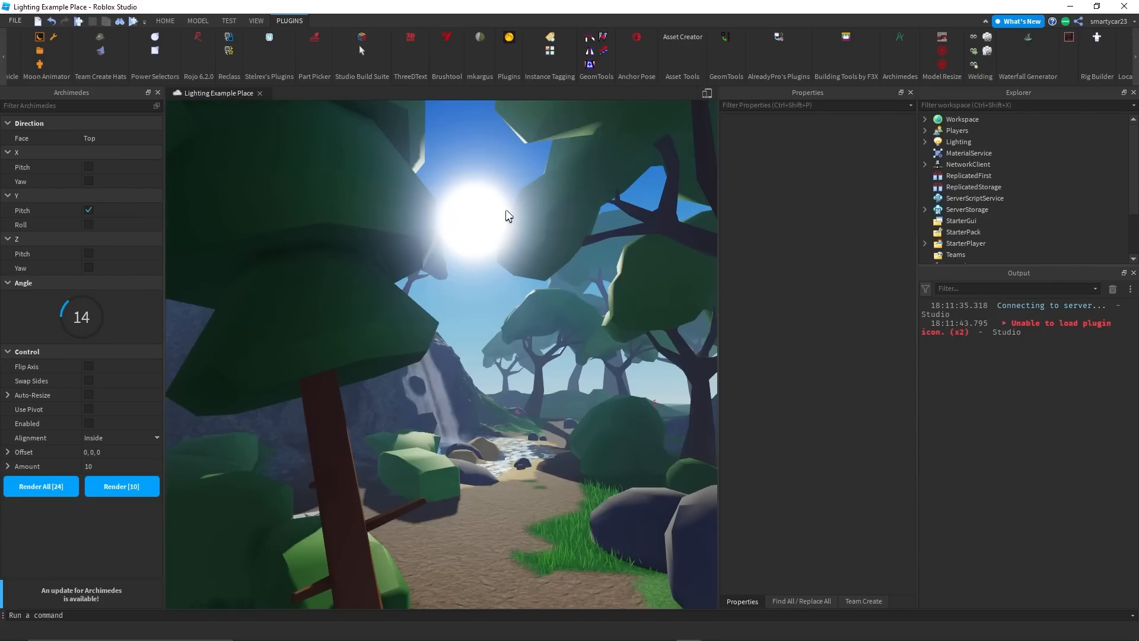
{"action": "right_click_drag", "start_coordinate": [507, 210], "coordinate": [493, 264]}
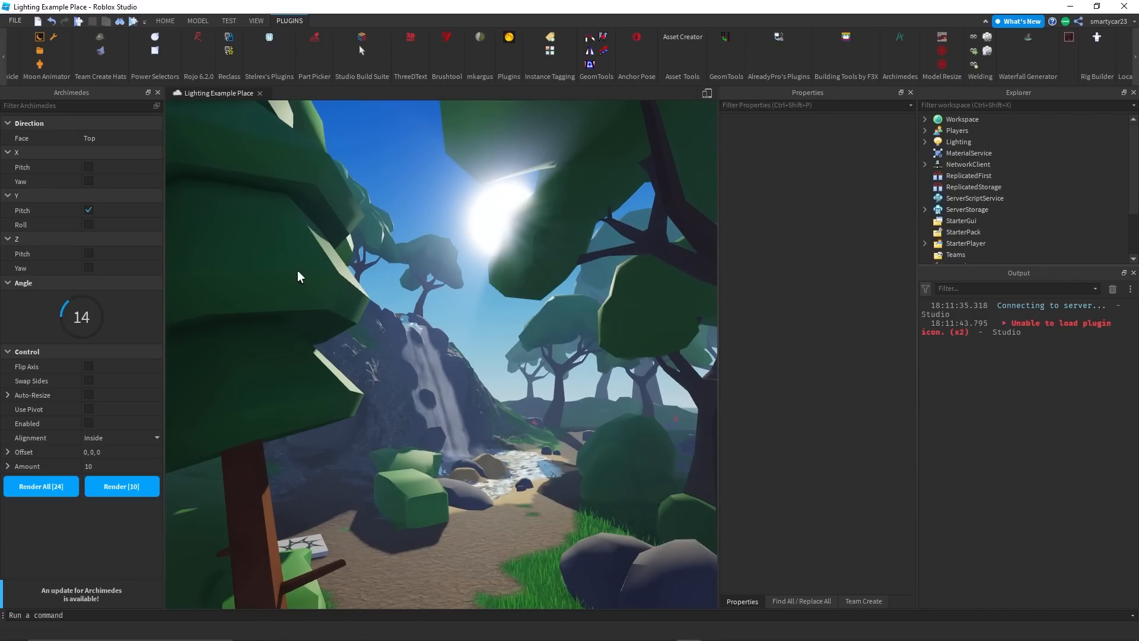
{"action": "right_click_drag", "start_coordinate": [266, 292], "coordinate": [269, 289]}
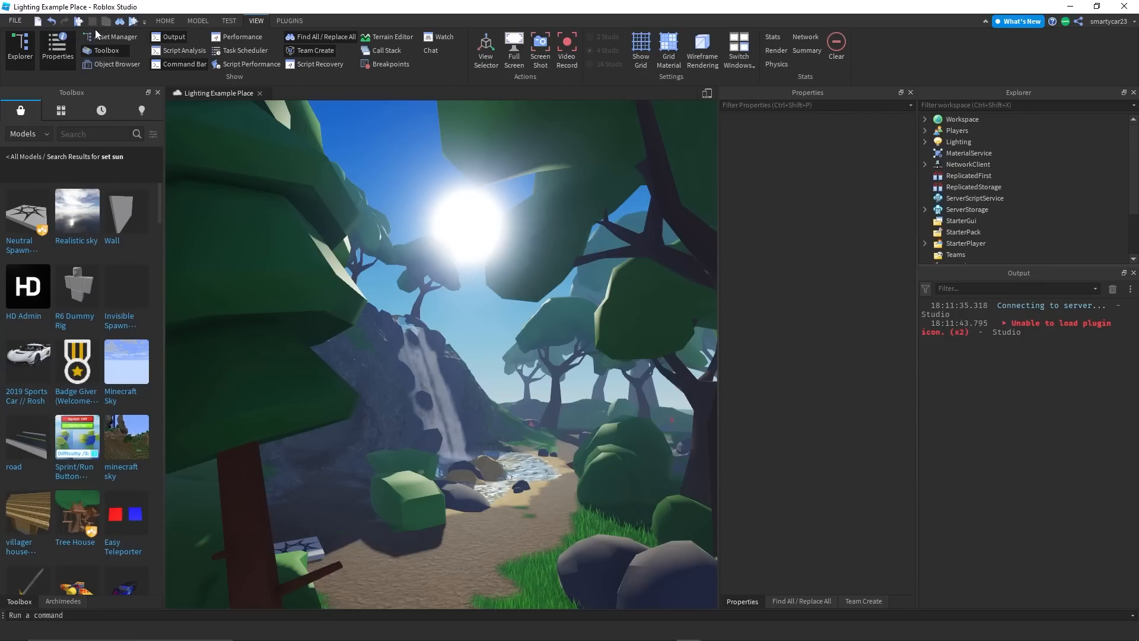
Open the Studio rendering settings and choose Level 21 as the Editor Quality Level
{"action": "left_click", "coordinate": [16, 21]}
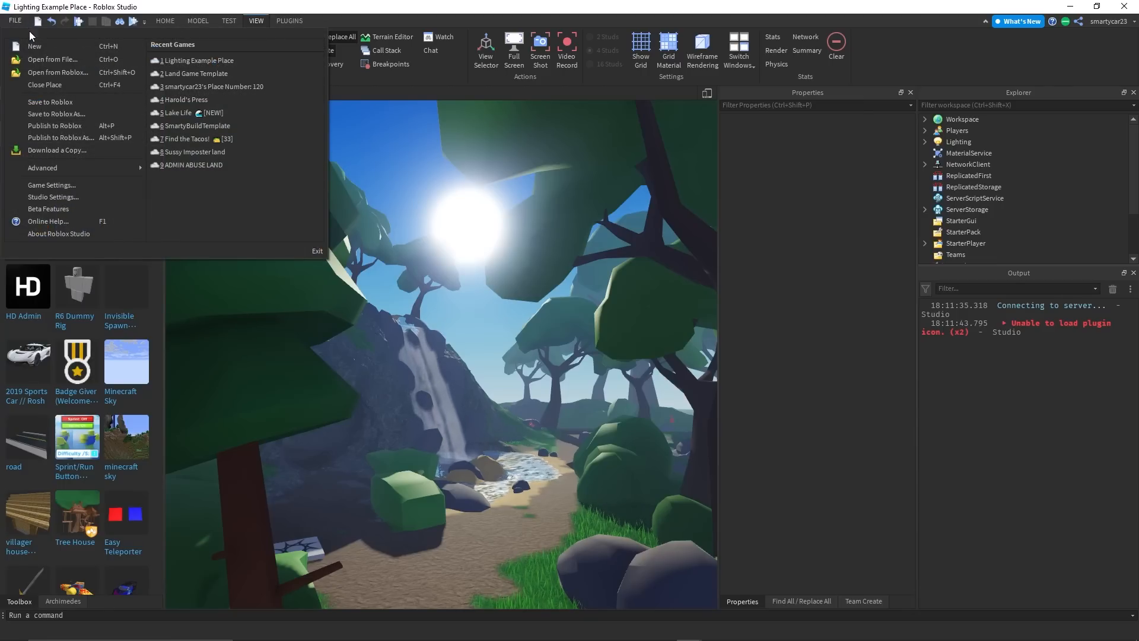
{"action": "left_click", "coordinate": [58, 197]}
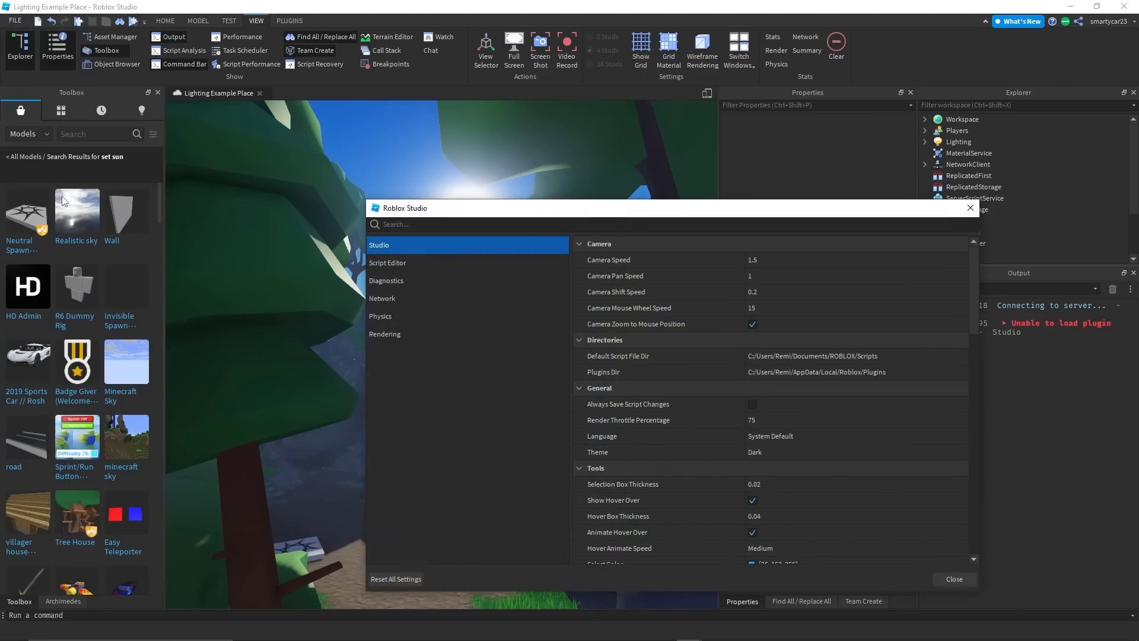
{"action": "left_click", "coordinate": [465, 330]}
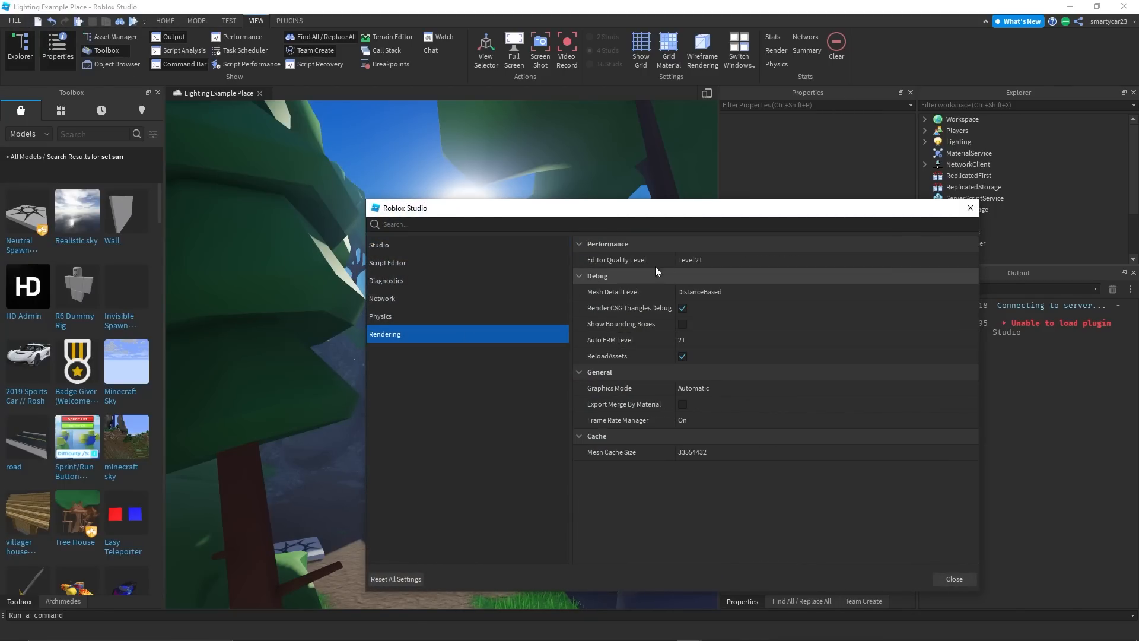
{"action": "left_click", "coordinate": [691, 258]}
{"action": "left_click", "coordinate": [689, 257]}
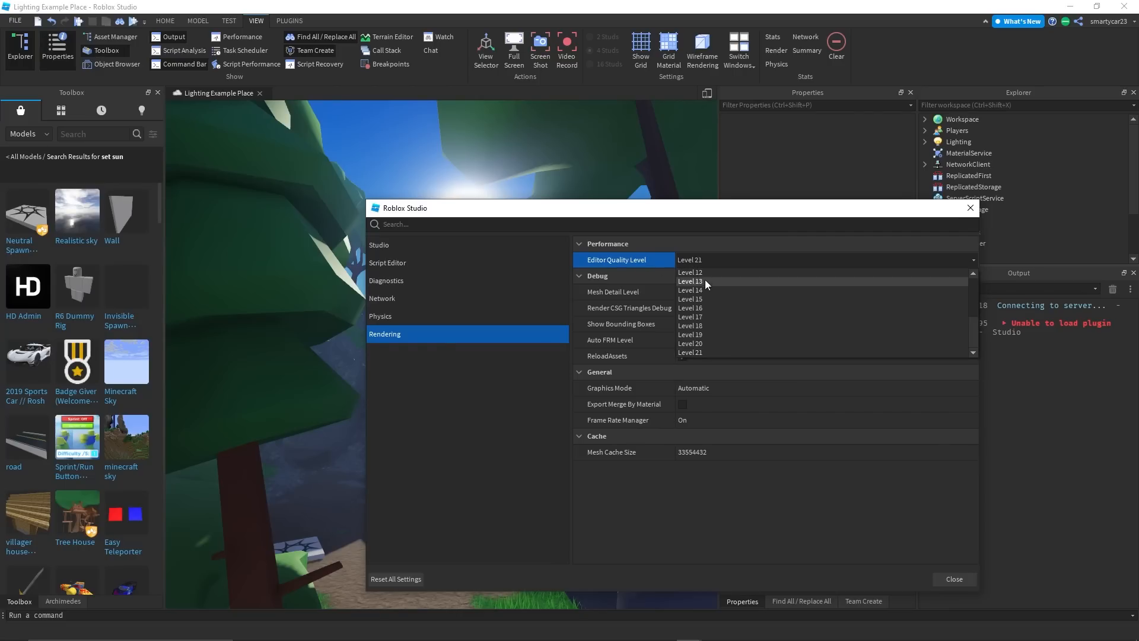
{"action": "left_click", "coordinate": [707, 352]}
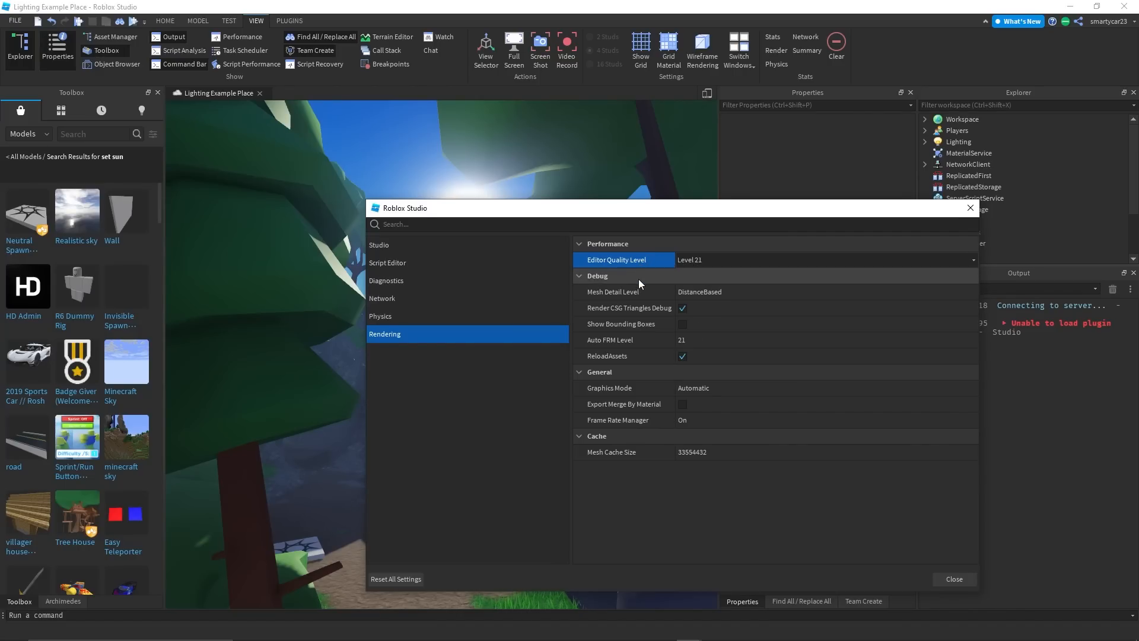
Try lower Editor Quality Levels, choosing Level 17 and then Level 14
{"action": "left_click", "coordinate": [683, 263]}
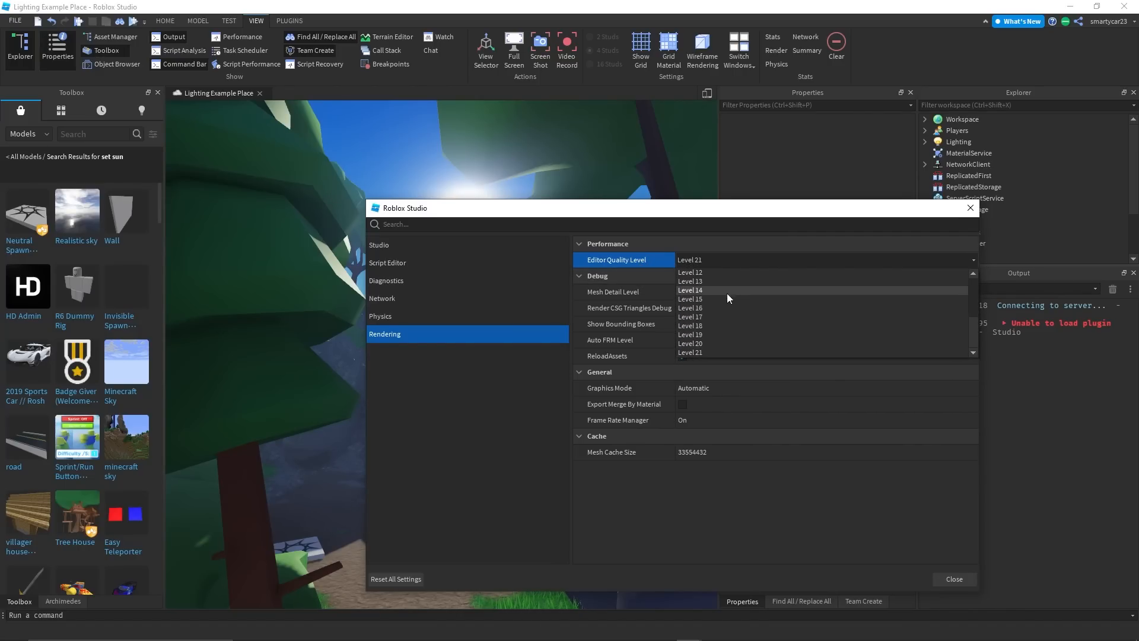
{"action": "left_click", "coordinate": [724, 313]}
{"action": "left_click", "coordinate": [710, 262]}
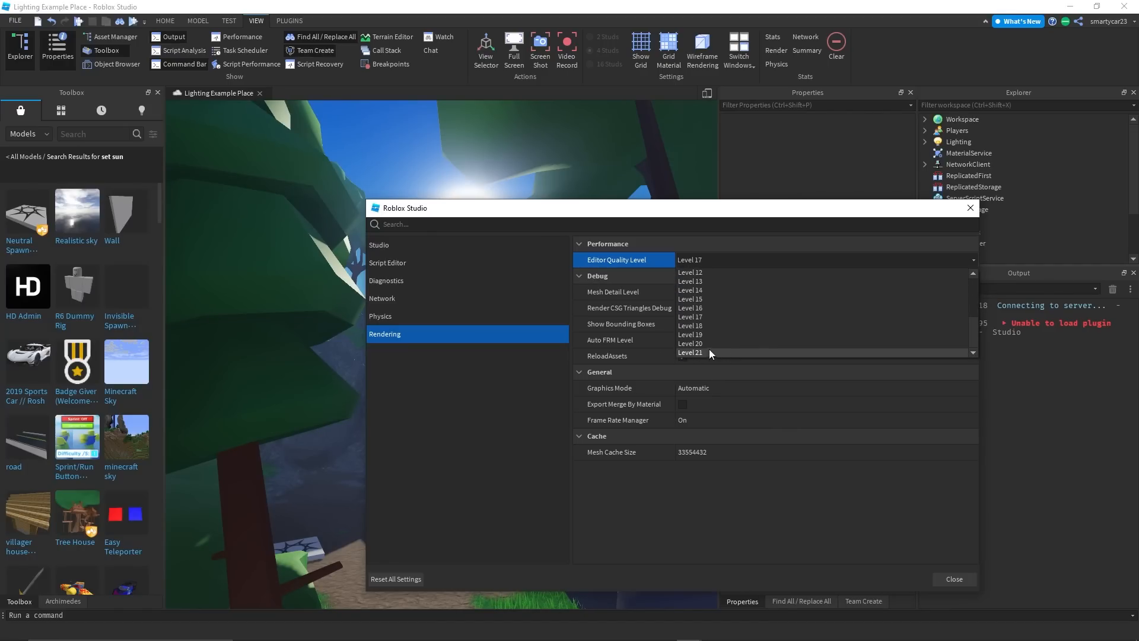
{"action": "left_click", "coordinate": [700, 290]}
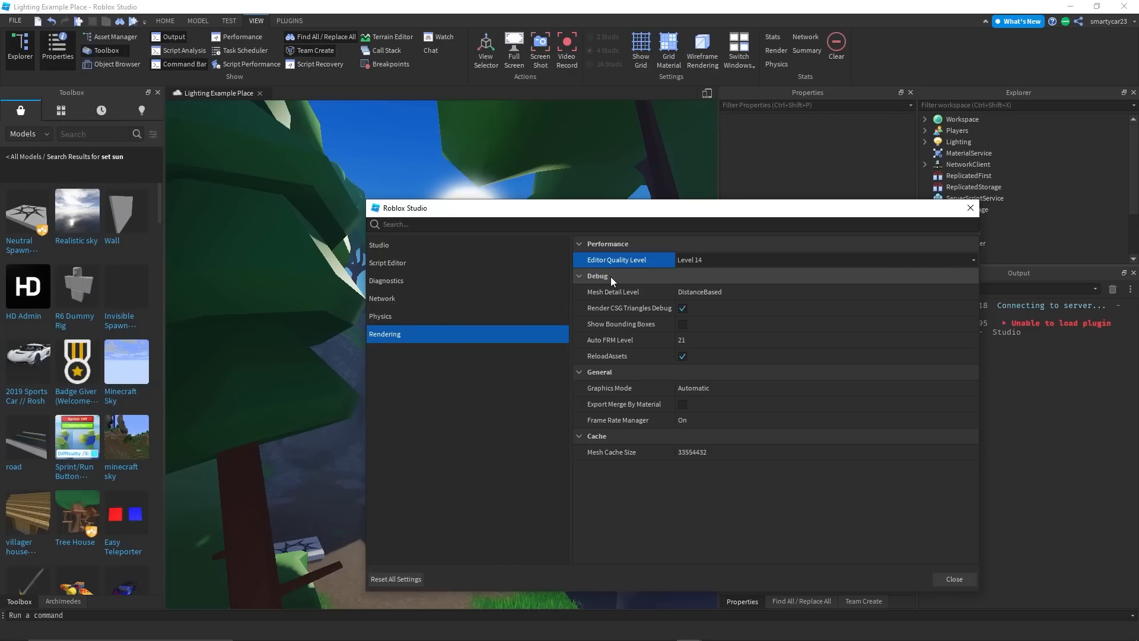
Set the Editor Quality Level back to Level 21 and close the Studio settings
{"action": "left_click", "coordinate": [712, 259]}
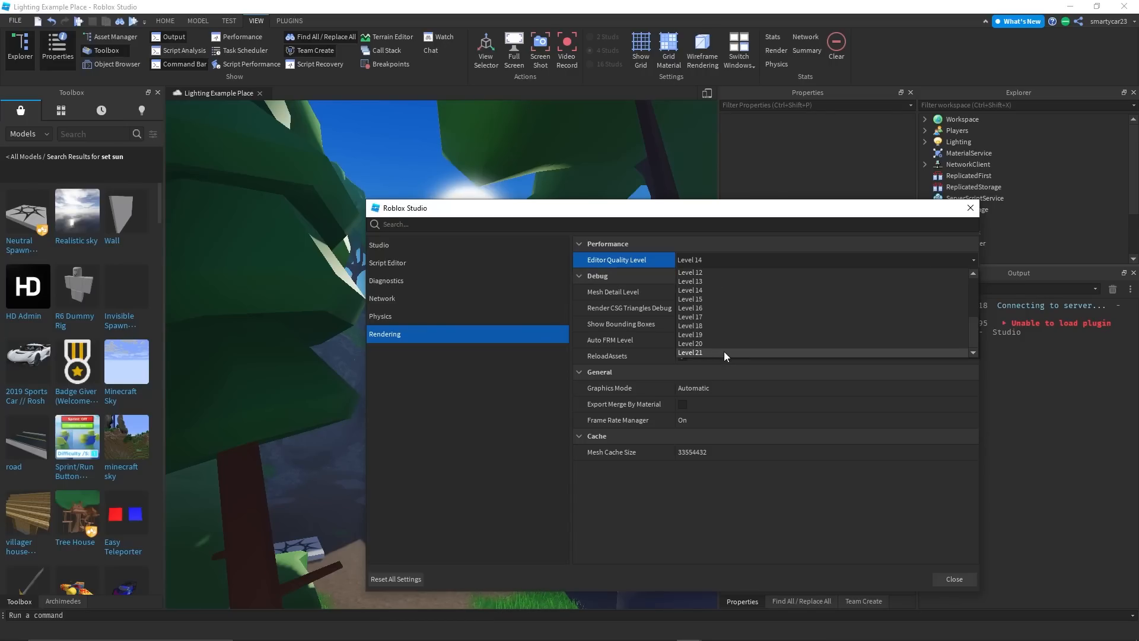
{"action": "left_click", "coordinate": [724, 351]}
{"action": "left_click", "coordinate": [954, 578]}
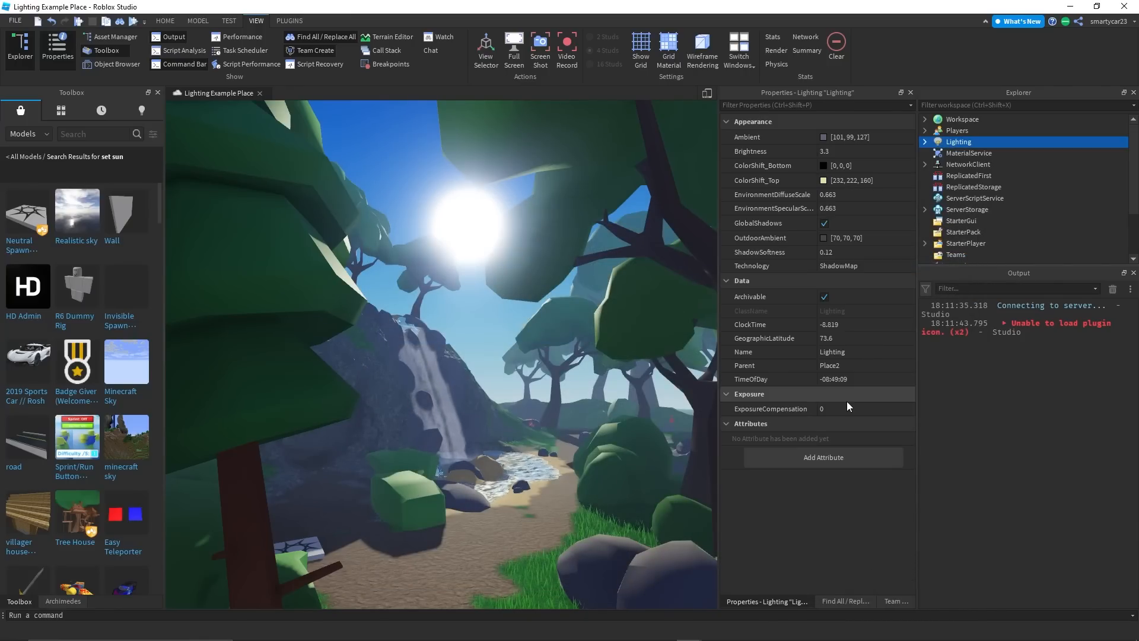
Raise the Lighting service's ExposureCompensation to 0.44, then readjust it to 0.31
{"action": "left_click", "coordinate": [847, 404]}
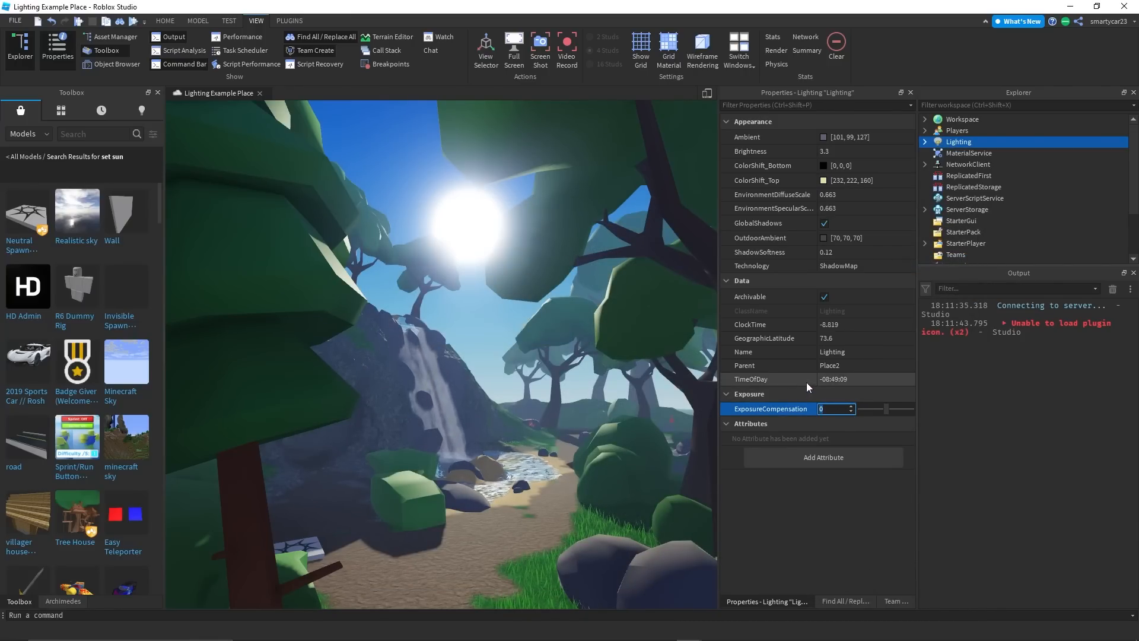
{"action": "mouse_move", "coordinate": [886, 409]}
{"action": "left_mouse_down"}
{"action": "mouse_move", "coordinate": [898, 394]}
{"action": "mouse_move", "coordinate": [915, 397]}
{"action": "mouse_move", "coordinate": [890, 394]}
{"action": "left_mouse_up"}
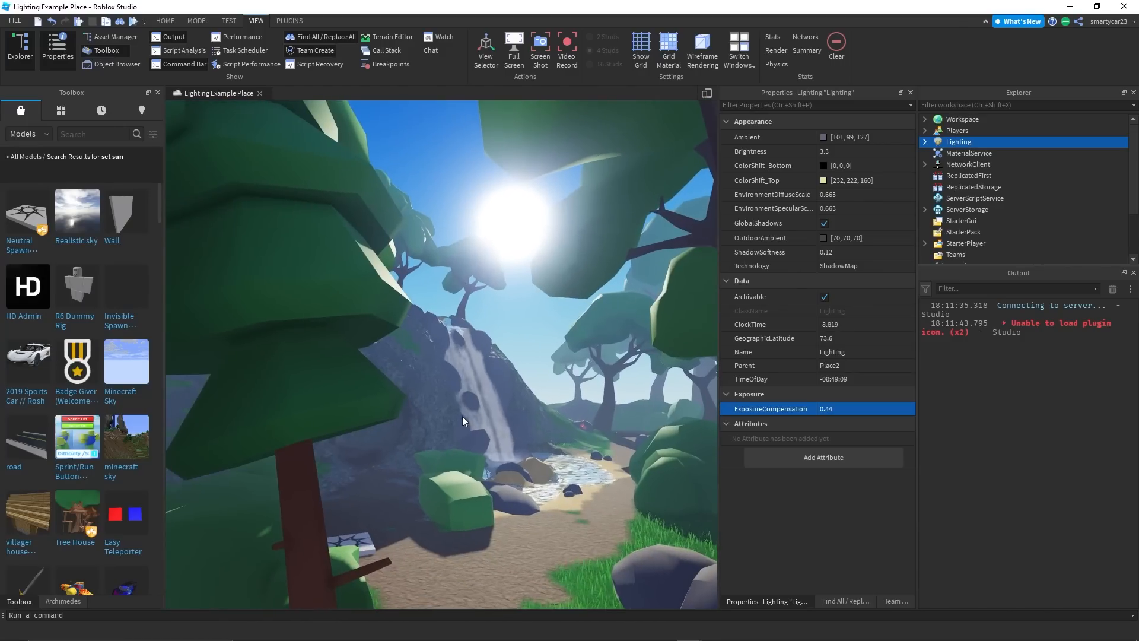
{"action": "left_click", "coordinate": [846, 408]}
Delete the Atmosphere, Bloom, DepthOfField and SunRays objects from the Lighting service, keeping Sky
{"action": "scroll", "coordinate": [845, 408], "scroll_direction": "down", "scroll_amount": 12}
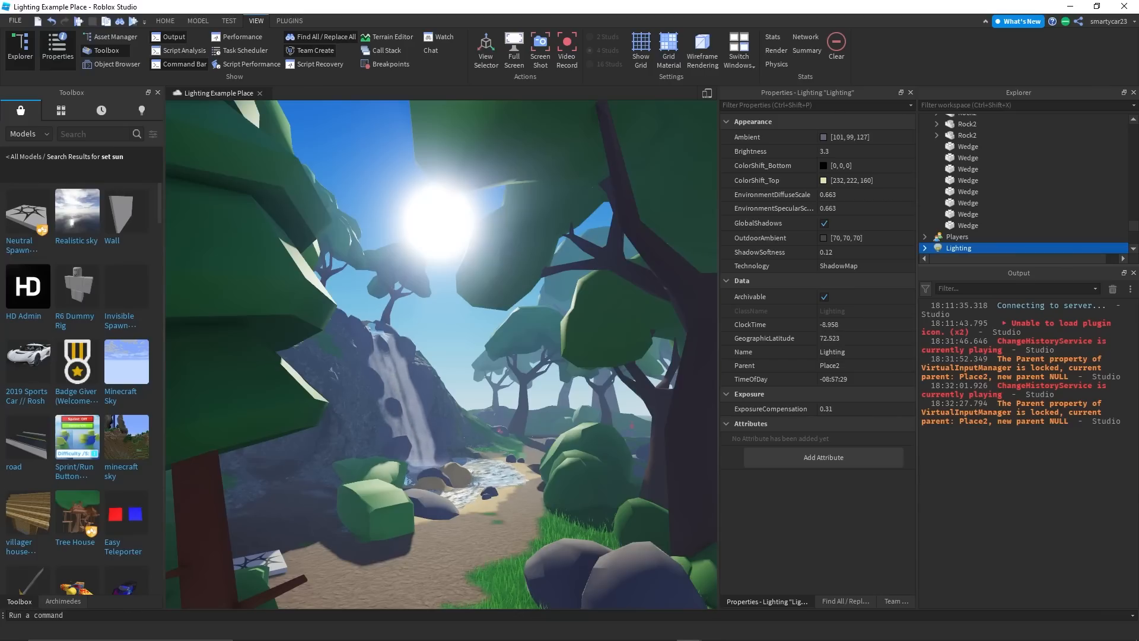
{"action": "scroll", "coordinate": [938, 121], "scroll_direction": "down", "scroll_amount": 4}
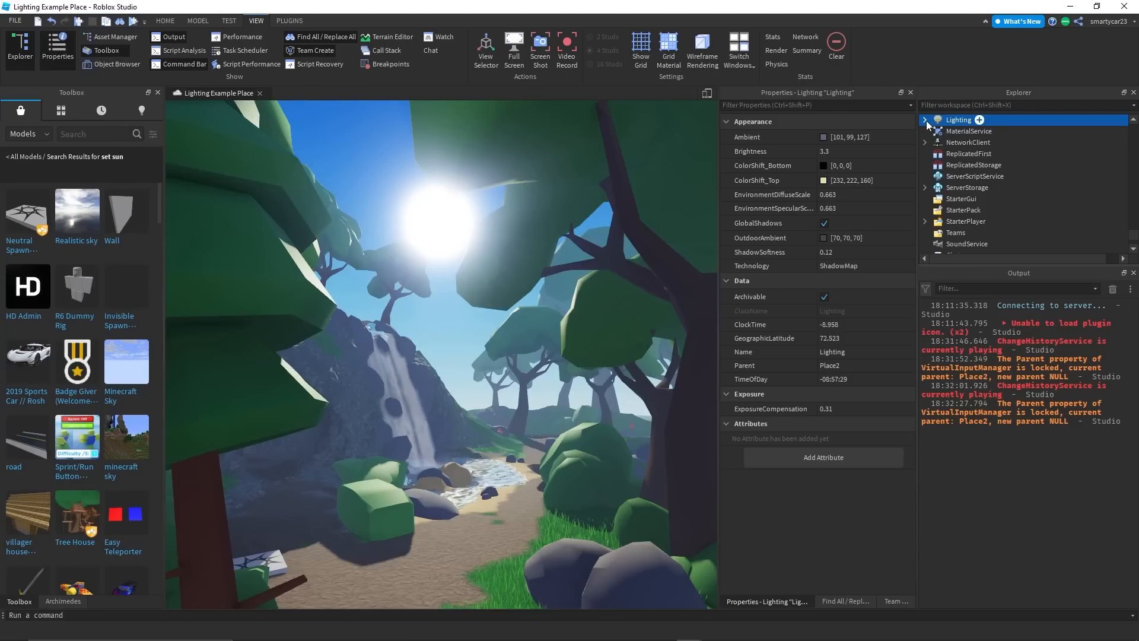
{"action": "left_click", "coordinate": [926, 122]}
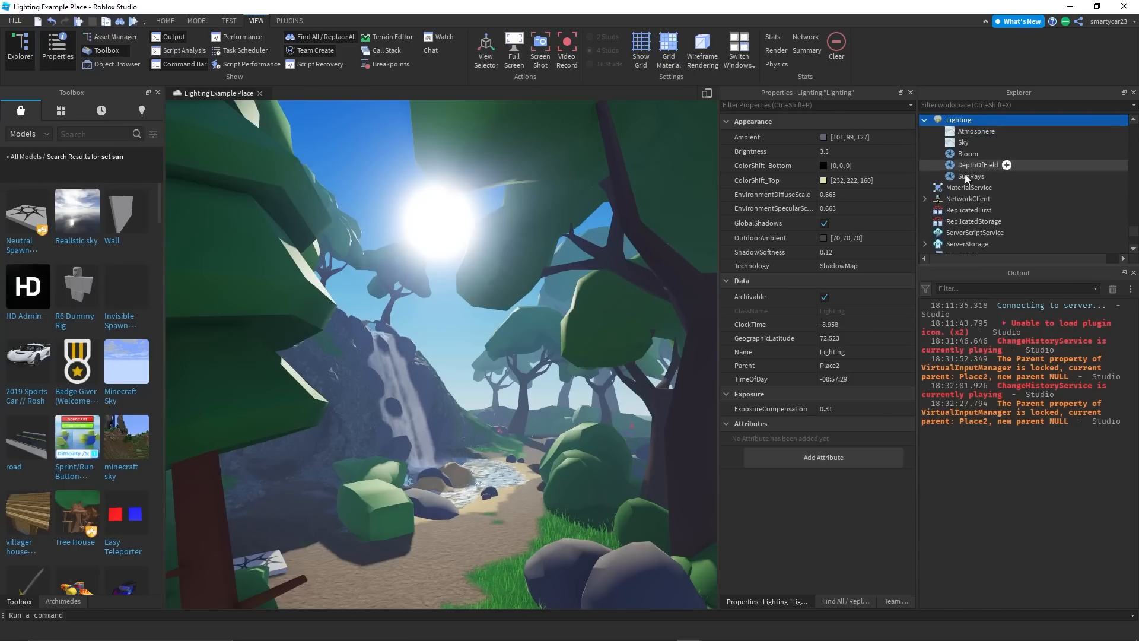
{"action": "left_click", "coordinate": [985, 132]}
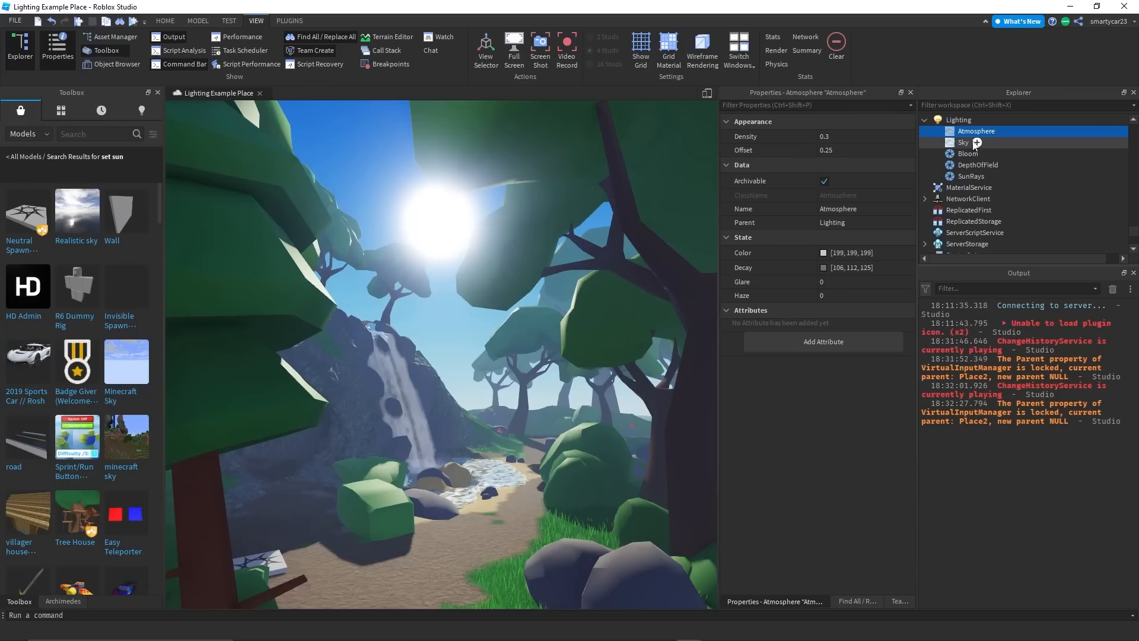
{"action": "left_click", "coordinate": [968, 154], "text": "ctrl"}
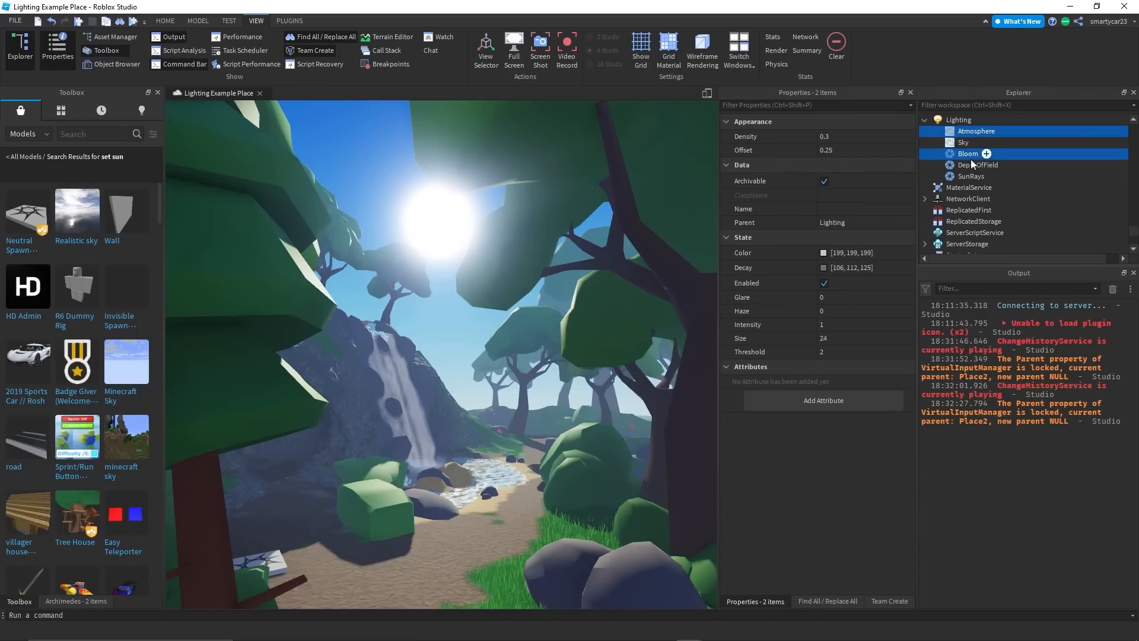
{"action": "left_click", "coordinate": [974, 166], "text": "ctrl"}
{"action": "left_click", "coordinate": [971, 176], "text": "ctrl"}
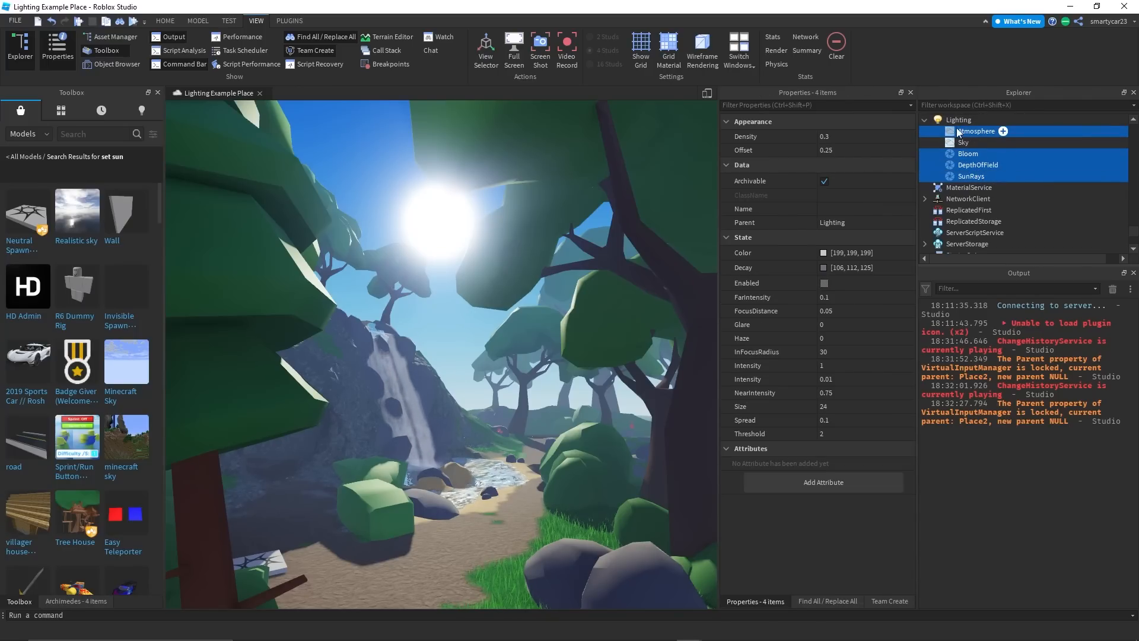
{"action": "left_click", "coordinate": [984, 188], "text": "ctrl"}
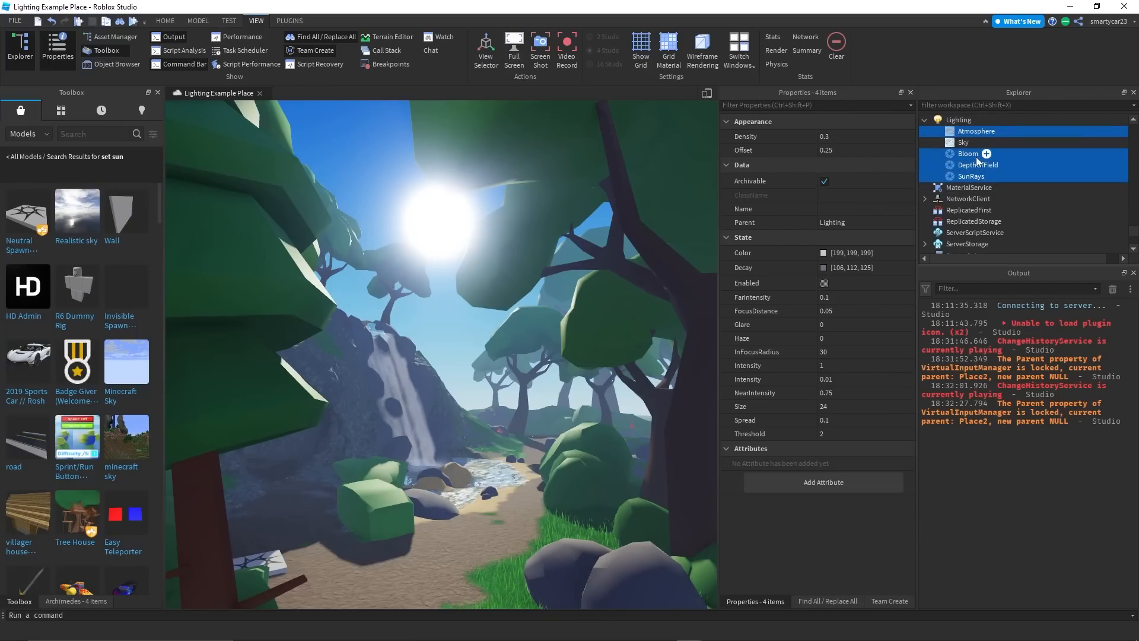
{"action": "key", "text": "Delete"}
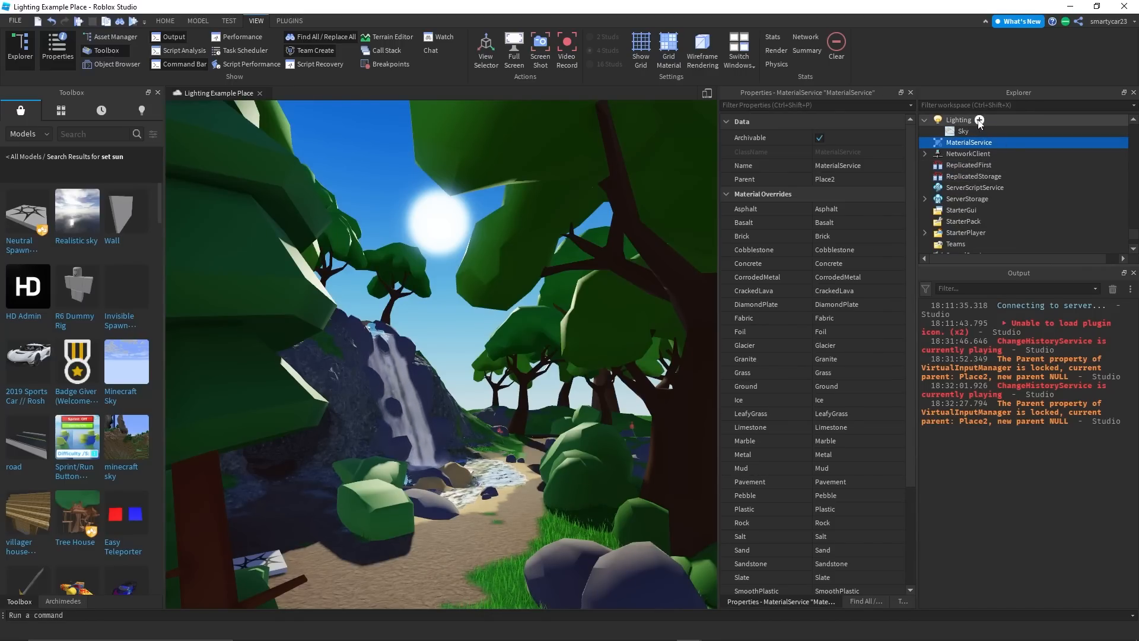
Search the insertable objects for "effect" and add a ColorCorrectionEffect to the Lighting service
{"action": "left_click", "coordinate": [980, 120]}
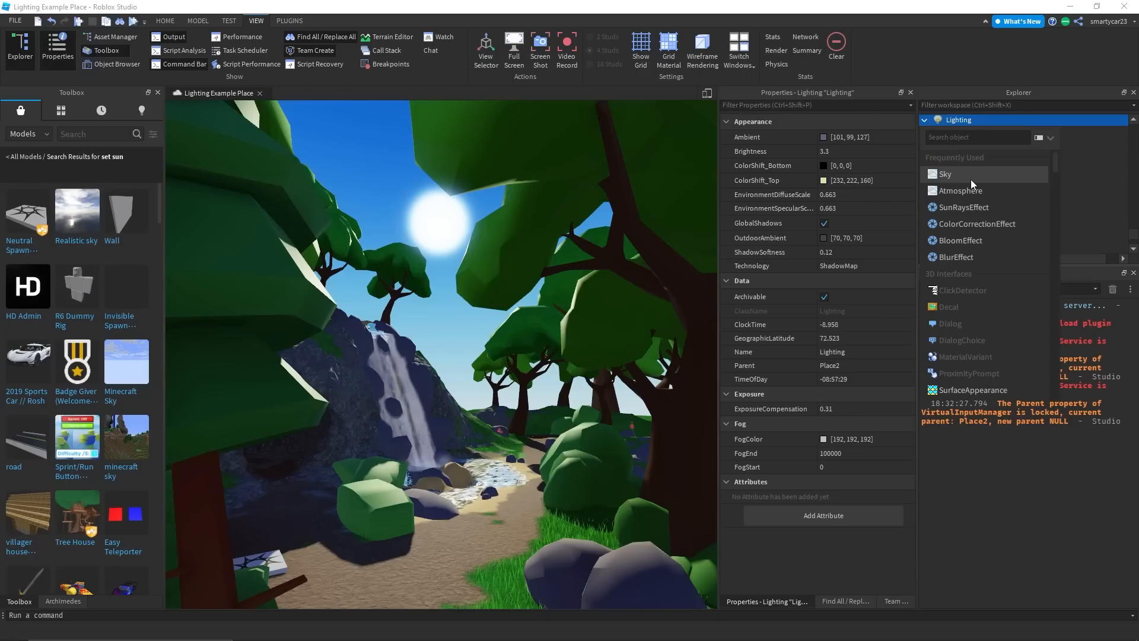
{"action": "type", "text": "effect"}
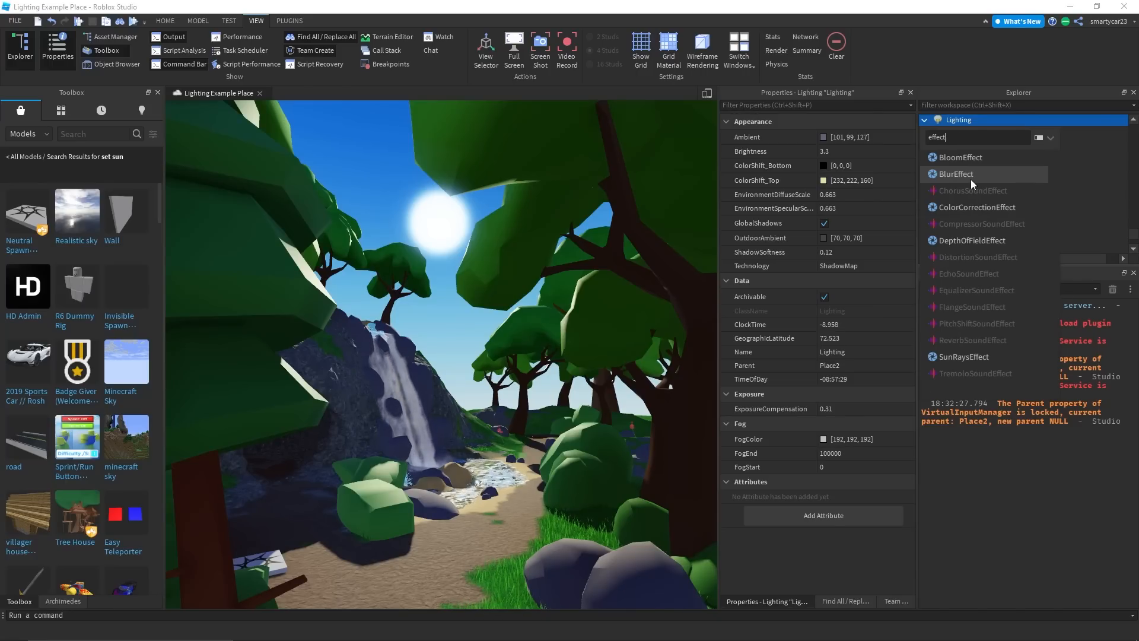
{"action": "left_click", "coordinate": [971, 180]}
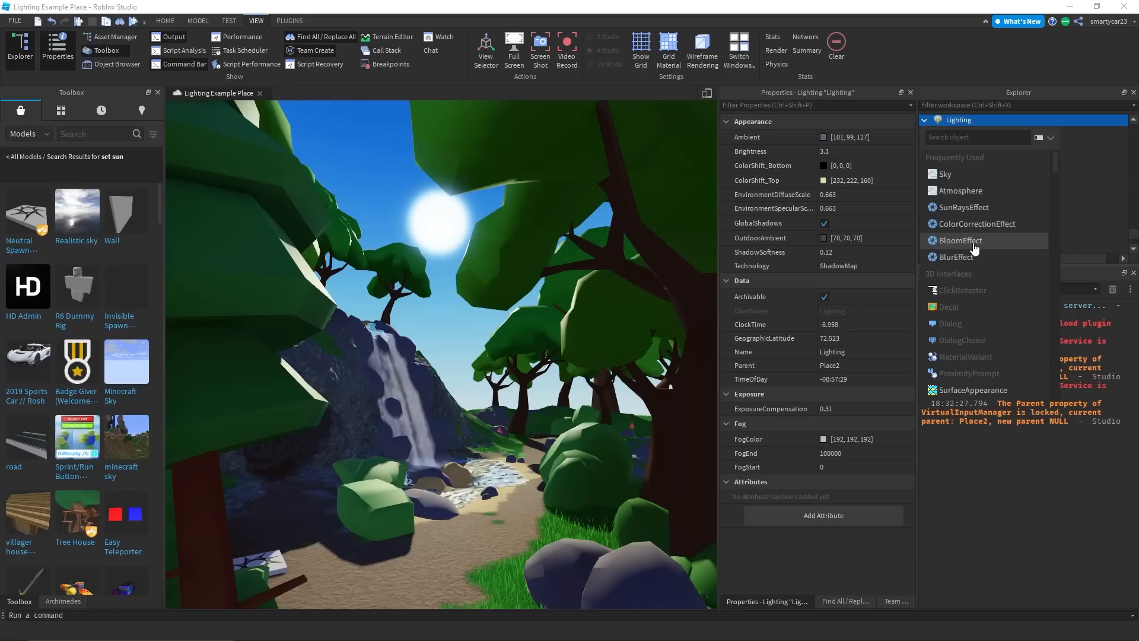
{"action": "left_click", "coordinate": [973, 224]}
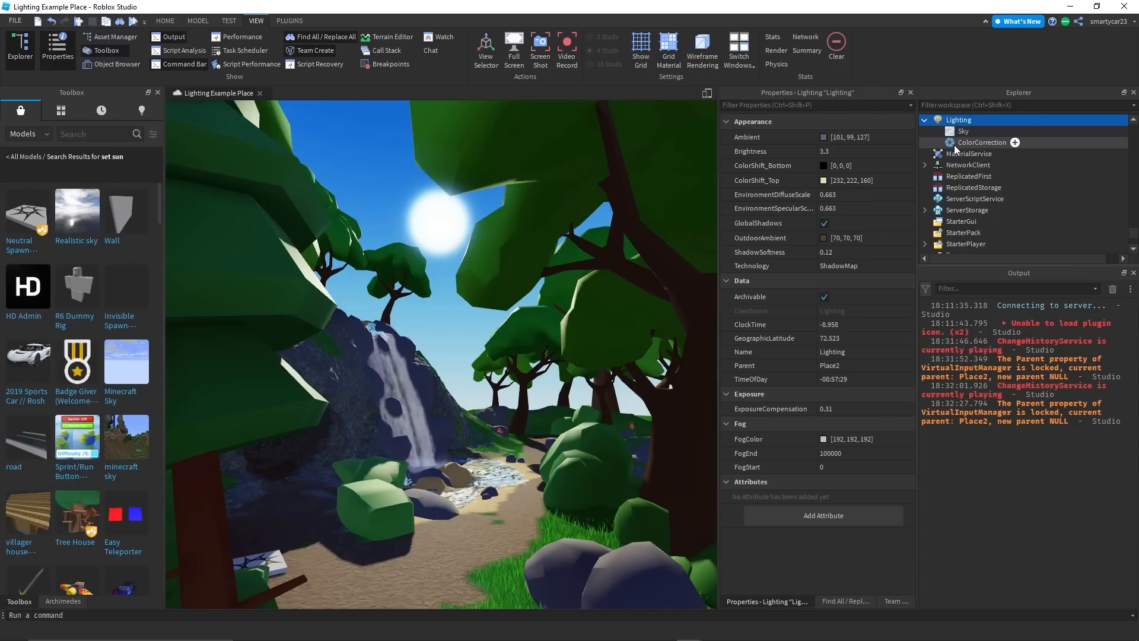
Select the new ColorCorrection effect under Lighting and set its Saturation to 0.2
{"action": "left_click", "coordinate": [956, 143]}
{"action": "left_click", "coordinate": [853, 223]}
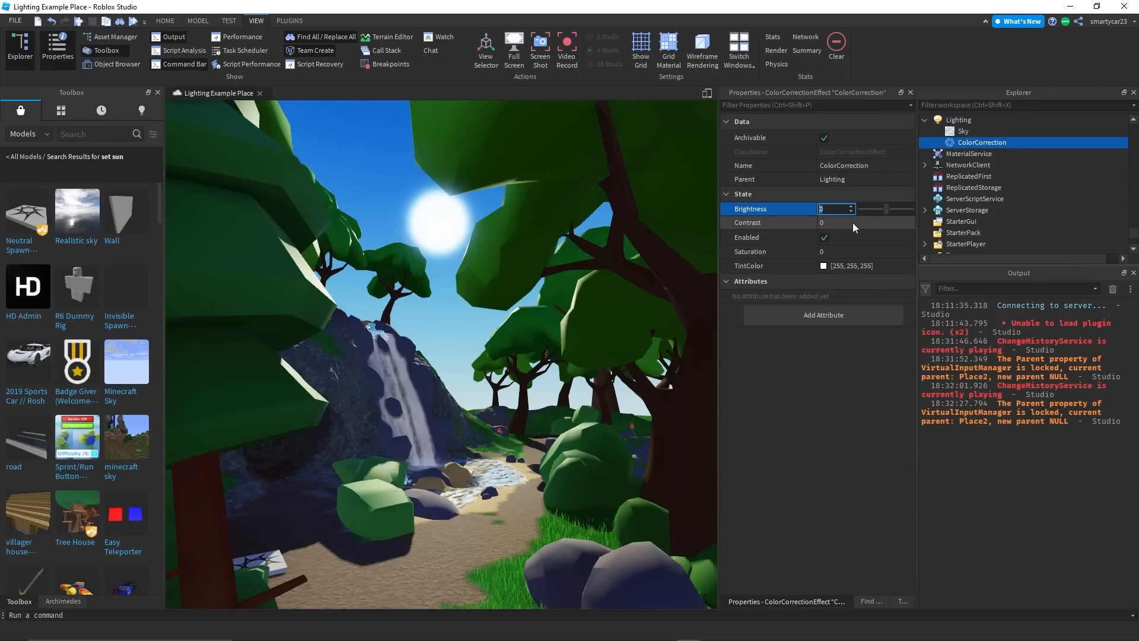
{"action": "left_click", "coordinate": [886, 252]}
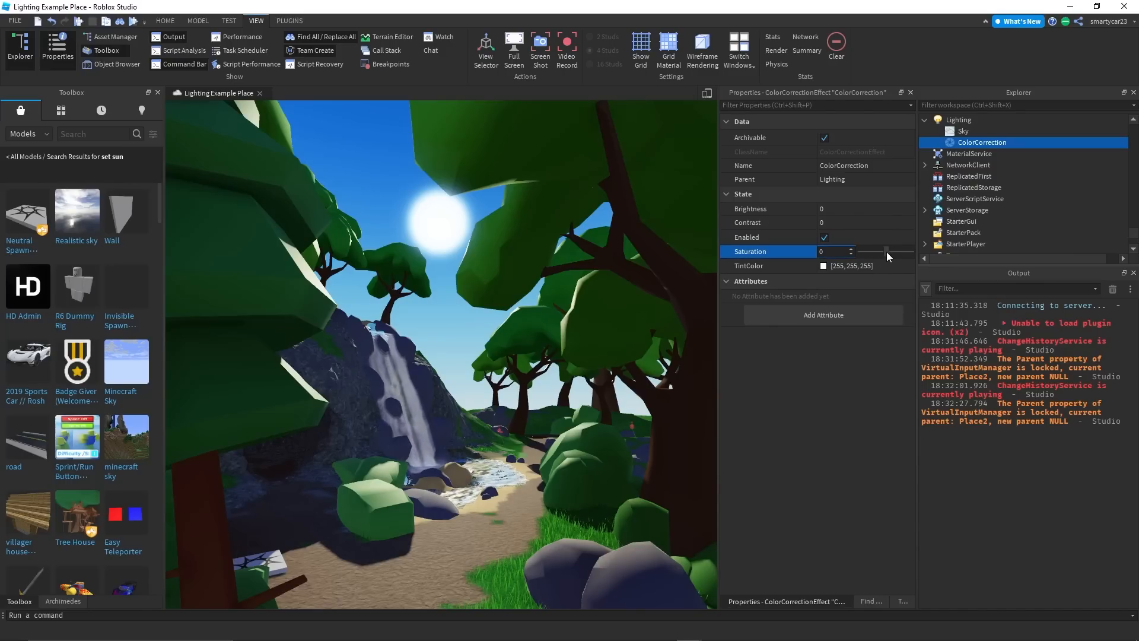
{"action": "left_click", "coordinate": [829, 252]}
{"action": "mouse_move", "coordinate": [891, 253]}
{"action": "left_mouse_down"}
{"action": "mouse_move", "coordinate": [876, 251]}
{"action": "mouse_move", "coordinate": [891, 252]}
{"action": "left_mouse_up"}
{"action": "key", "text": "BackSpace"}
{"action": "type", "text": "05"}
{"action": "key", "text": "Return"}
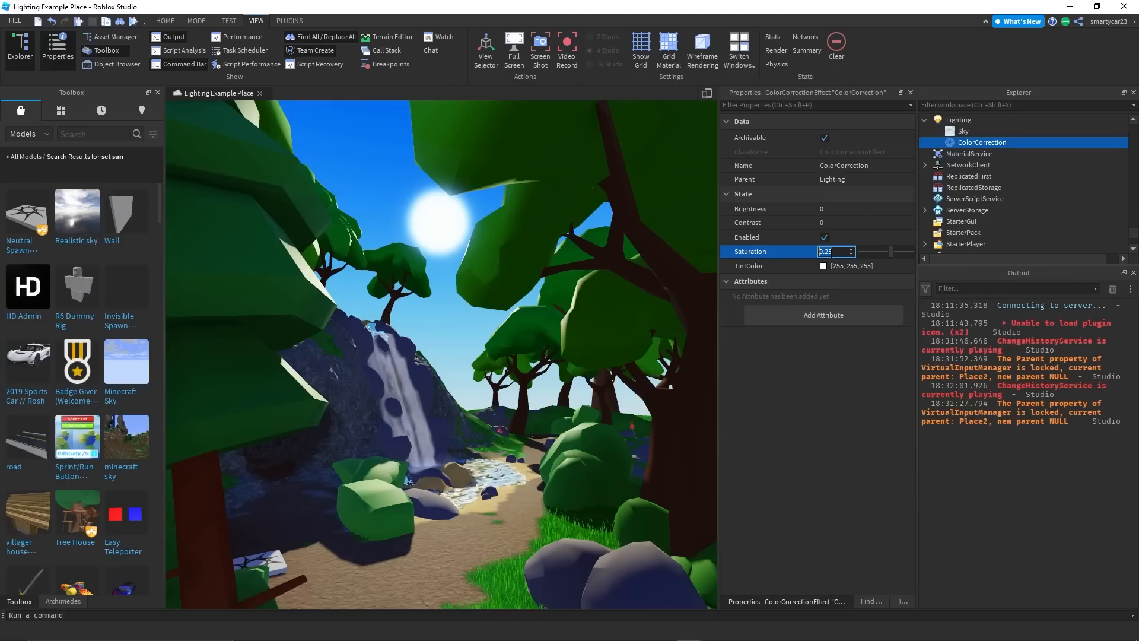
{"action": "left_click", "coordinate": [837, 253]}
{"action": "key", "text": "BackSpace"}
{"action": "key", "text": "Return"}
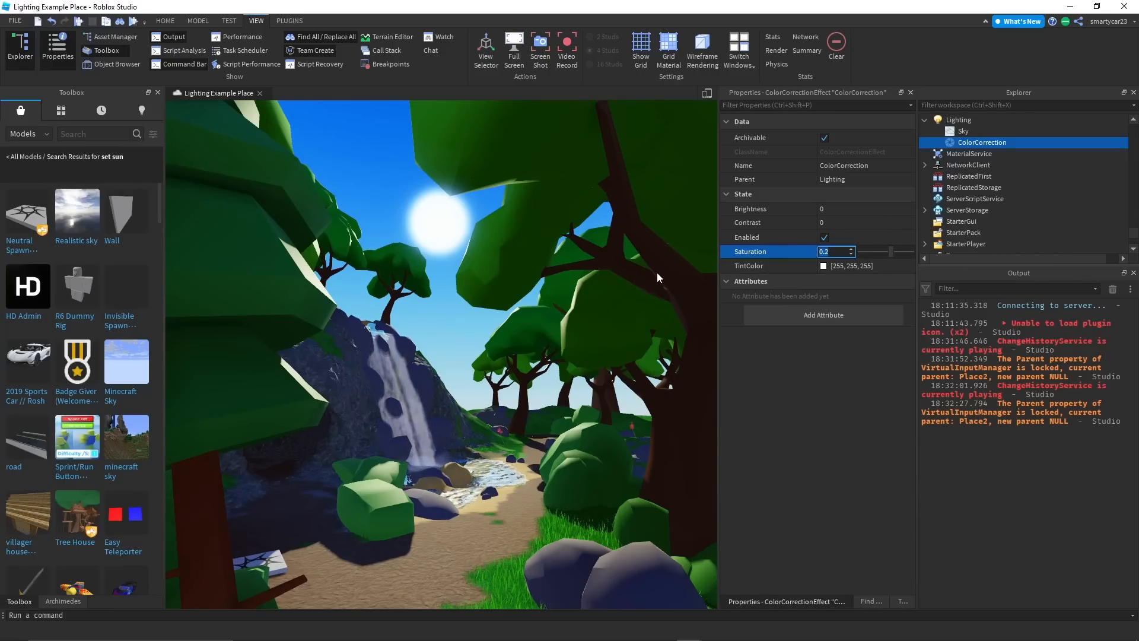
Set the ColorCorrection effect's Contrast to 0.04
{"action": "left_click", "coordinate": [842, 222]}
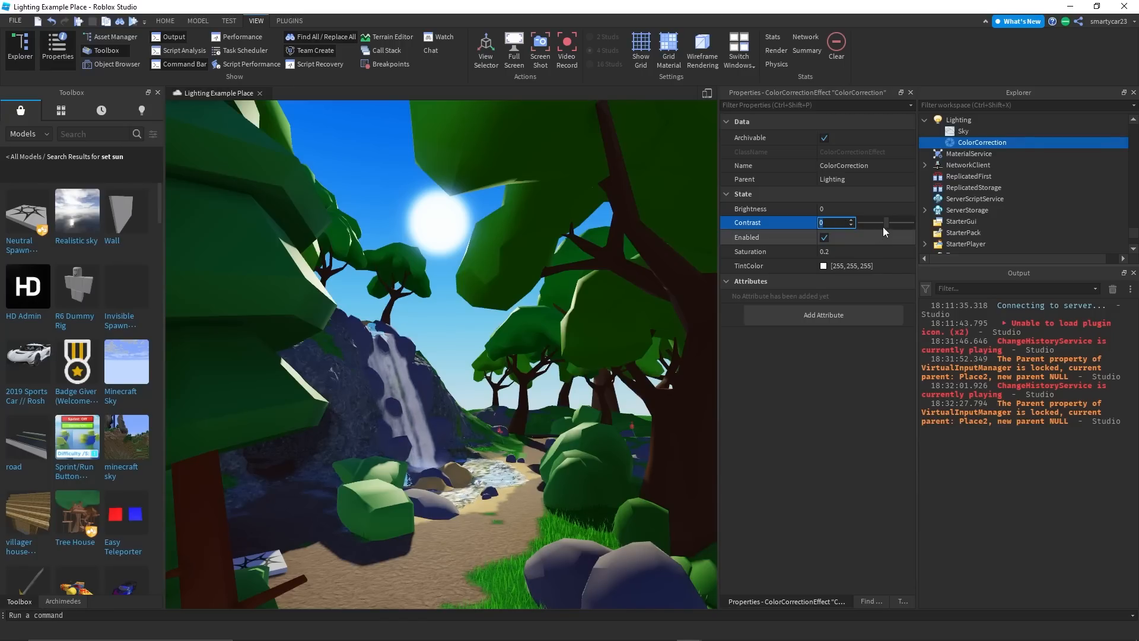
{"action": "type", "text": "0.07"}
{"action": "key", "text": "Return"}
{"action": "type", "text": "0.03"}
{"action": "key", "text": "Return"}
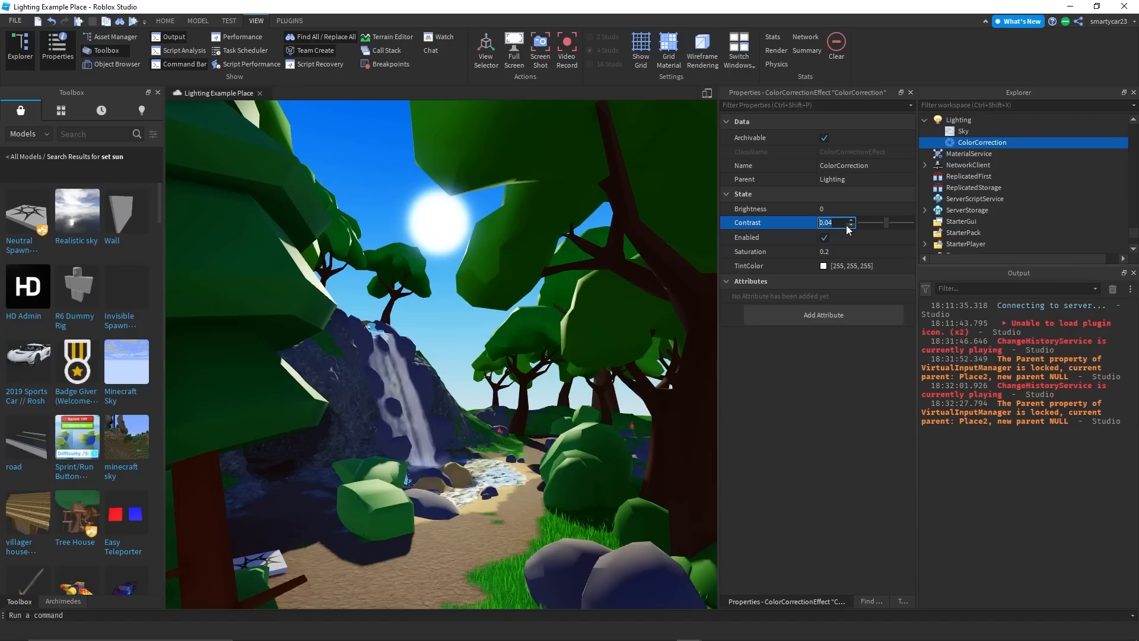
Raise the ColorCorrection effect's Brightness to 0.1, then fine-tune it down to 0.02
{"action": "left_click", "coordinate": [839, 208]}
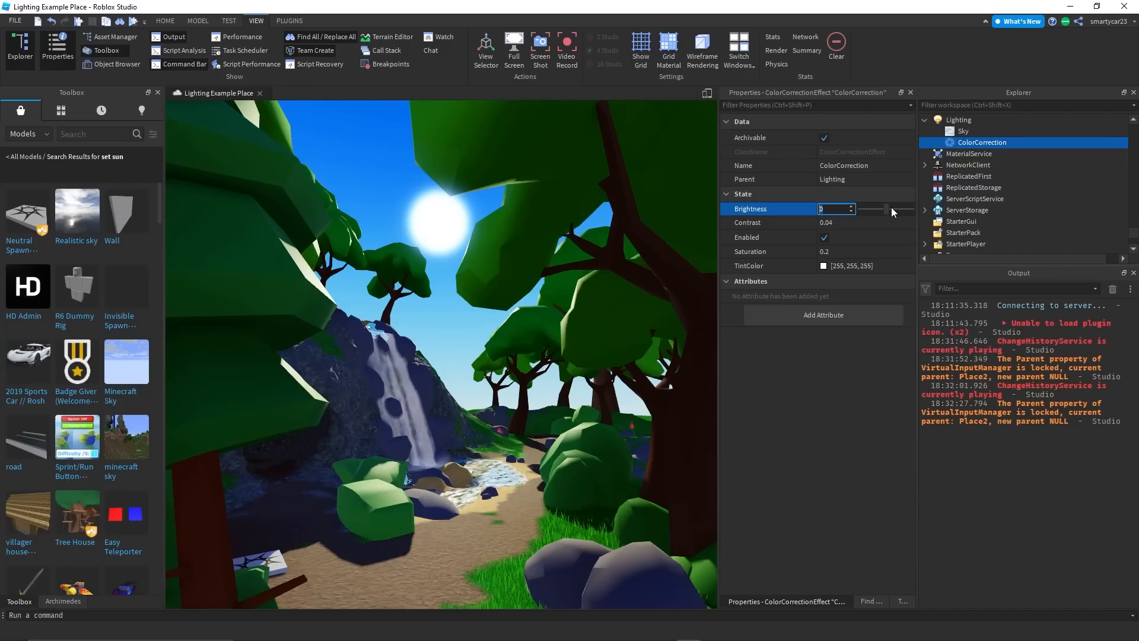
{"action": "mouse_move", "coordinate": [885, 209]}
{"action": "left_mouse_down"}
{"action": "mouse_move", "coordinate": [906, 209]}
{"action": "mouse_move", "coordinate": [846, 211]}
{"action": "mouse_move", "coordinate": [889, 209]}
{"action": "left_mouse_up"}
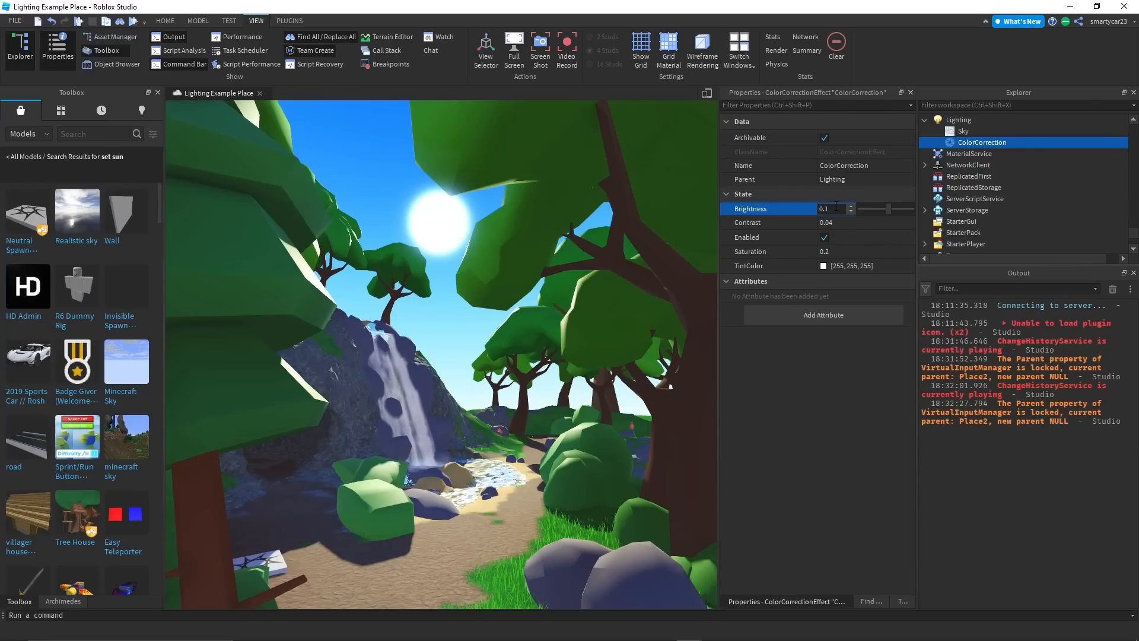
{"action": "scroll", "coordinate": [835, 210], "scroll_direction": "down", "scroll_amount": 11}
{"action": "scroll", "coordinate": [835, 209], "scroll_direction": "up", "scroll_amount": 4}
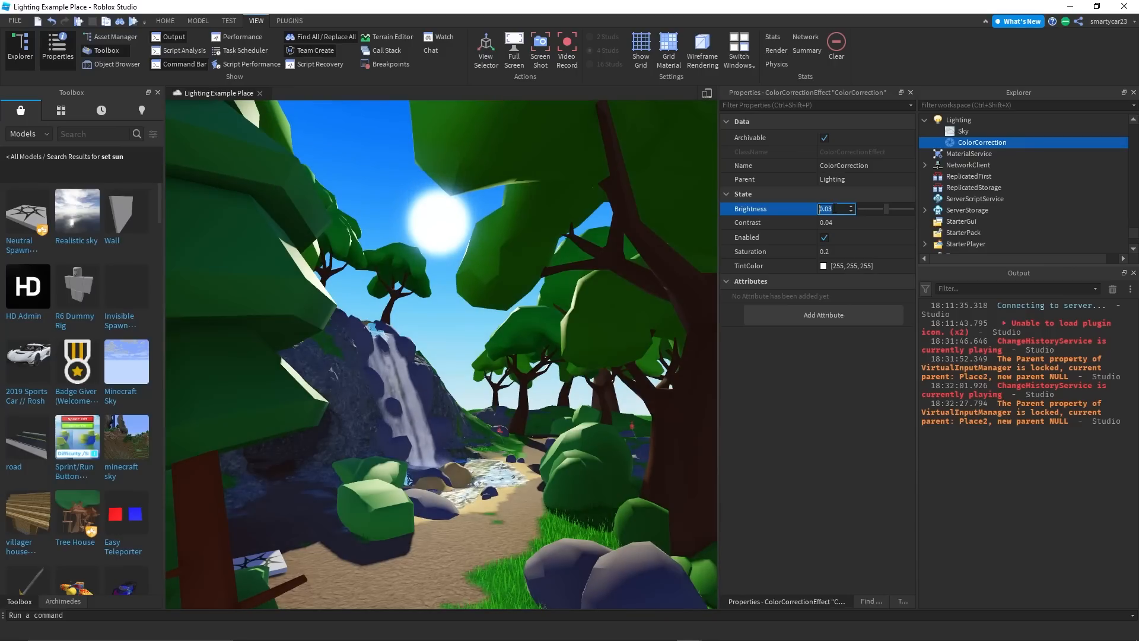
{"action": "scroll", "coordinate": [835, 209], "scroll_direction": "up", "scroll_amount": 3}
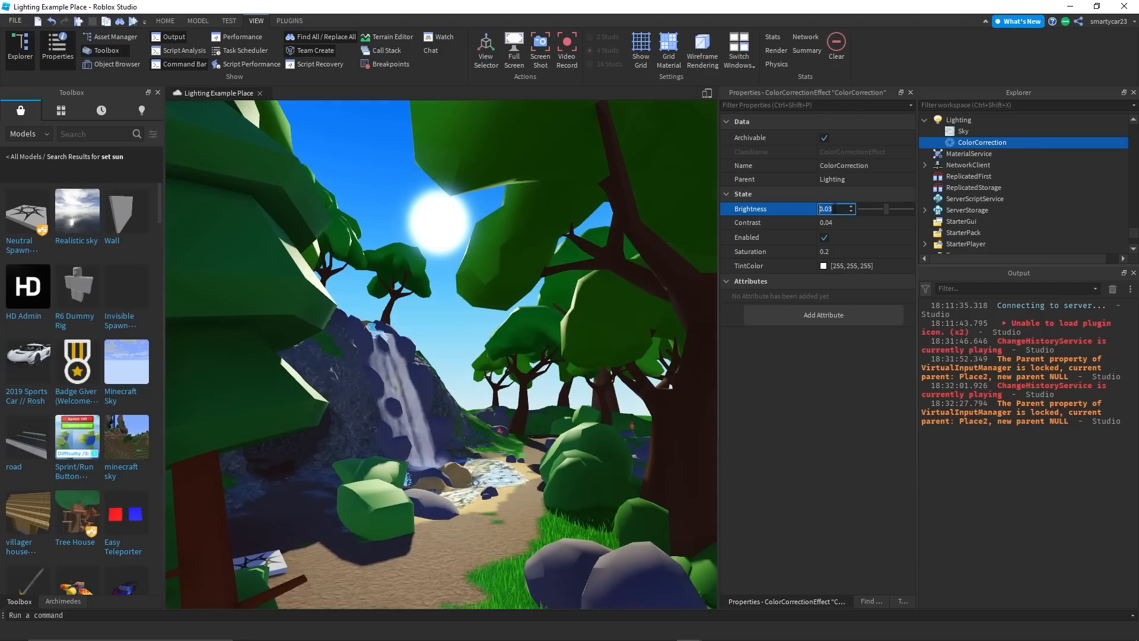
{"action": "scroll", "coordinate": [835, 208], "scroll_direction": "down", "scroll_amount": 1}
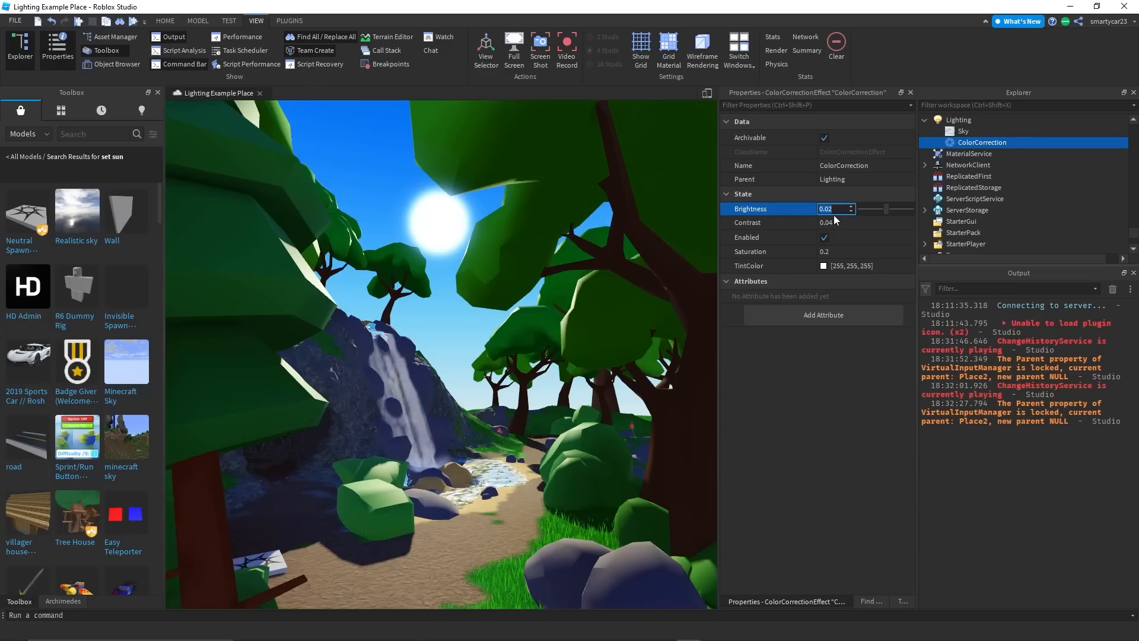
{"action": "right_click", "coordinate": [441, 237]}
{"action": "left_click", "coordinate": [442, 237]}
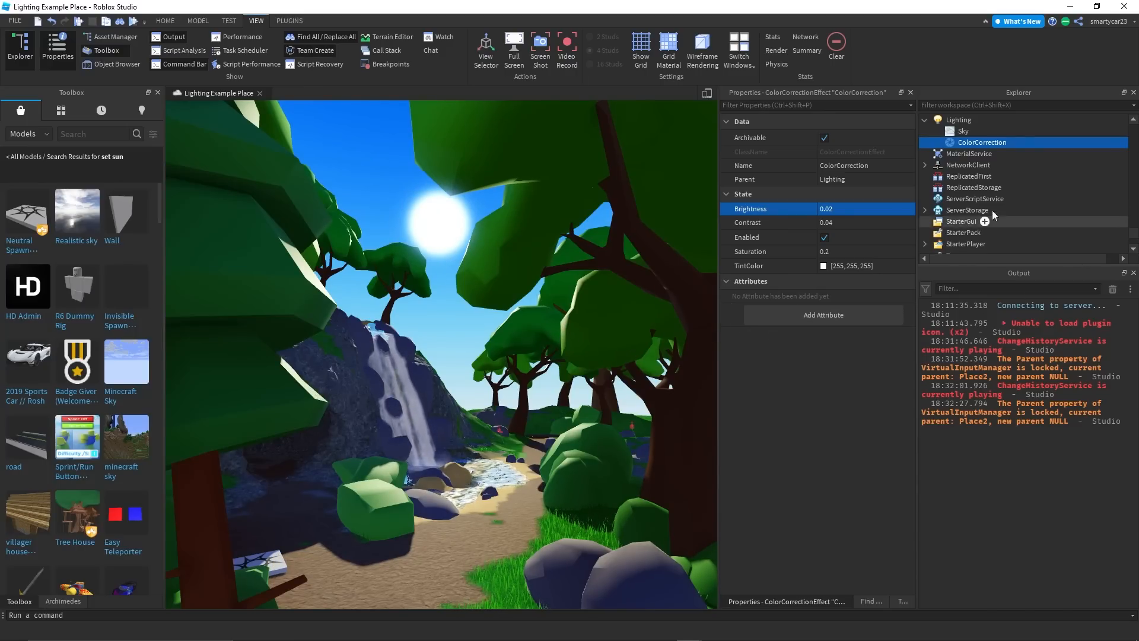
Add a BloomEffect to the Lighting service, select it and view the glowing neon crystals in the cave
{"action": "left_click", "coordinate": [980, 121]}
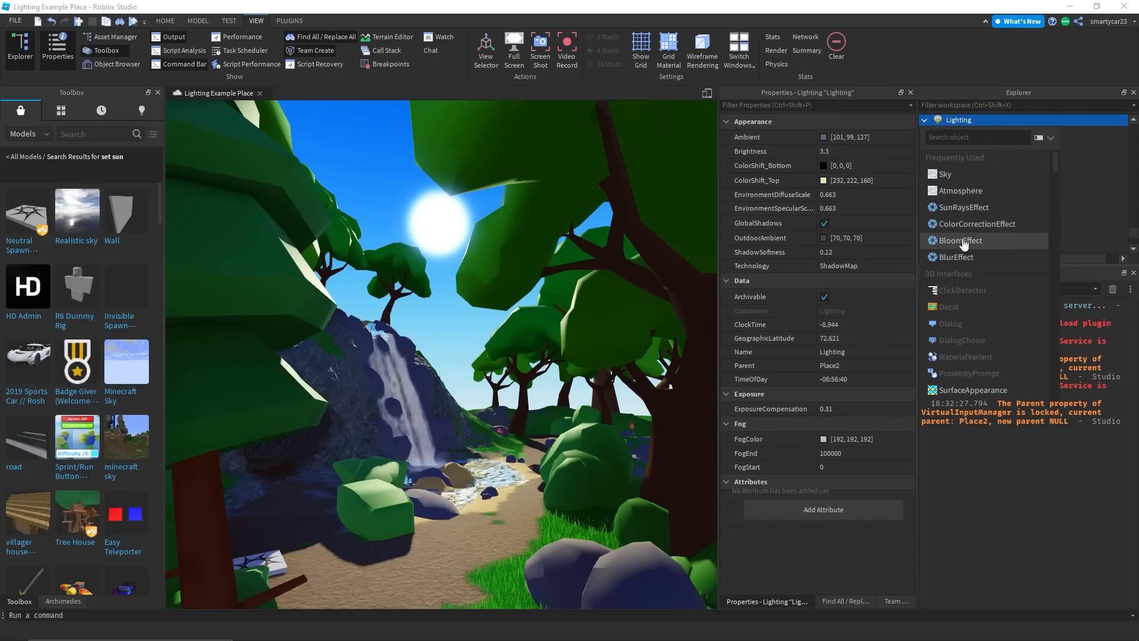
{"action": "left_click", "coordinate": [962, 241]}
{"action": "left_click", "coordinate": [965, 145]}
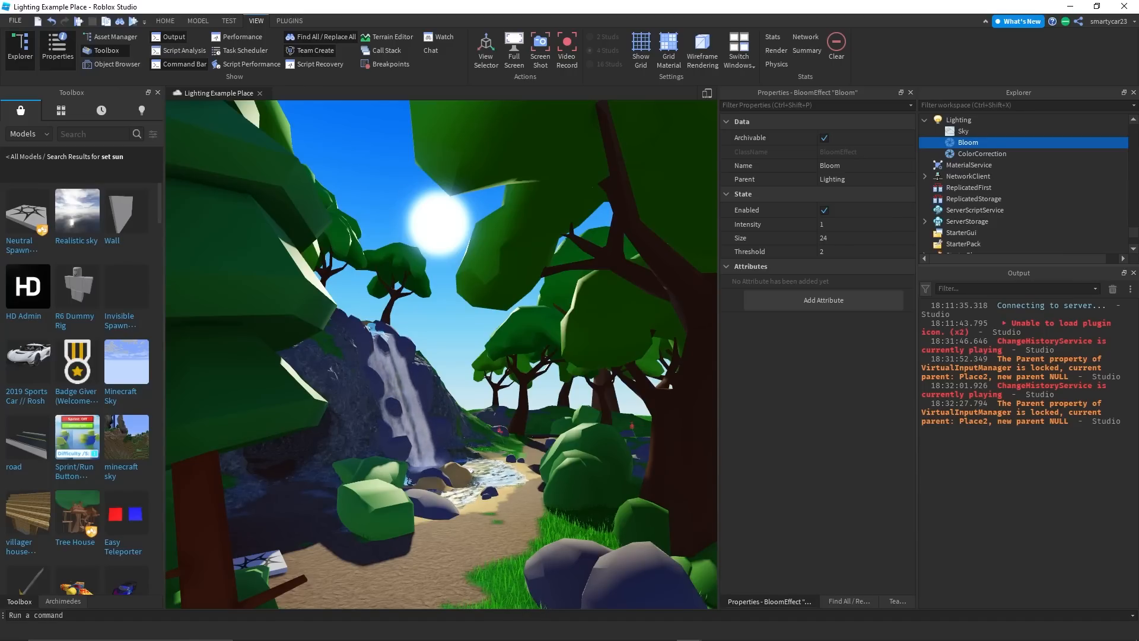
{"action": "right_click_drag", "start_coordinate": [448, 324], "coordinate": [443, 392]}
{"action": "key", "text": "w"}
{"action": "key", "text": "w"}
{"action": "key", "text": "w"}
{"action": "key", "text": "w"}
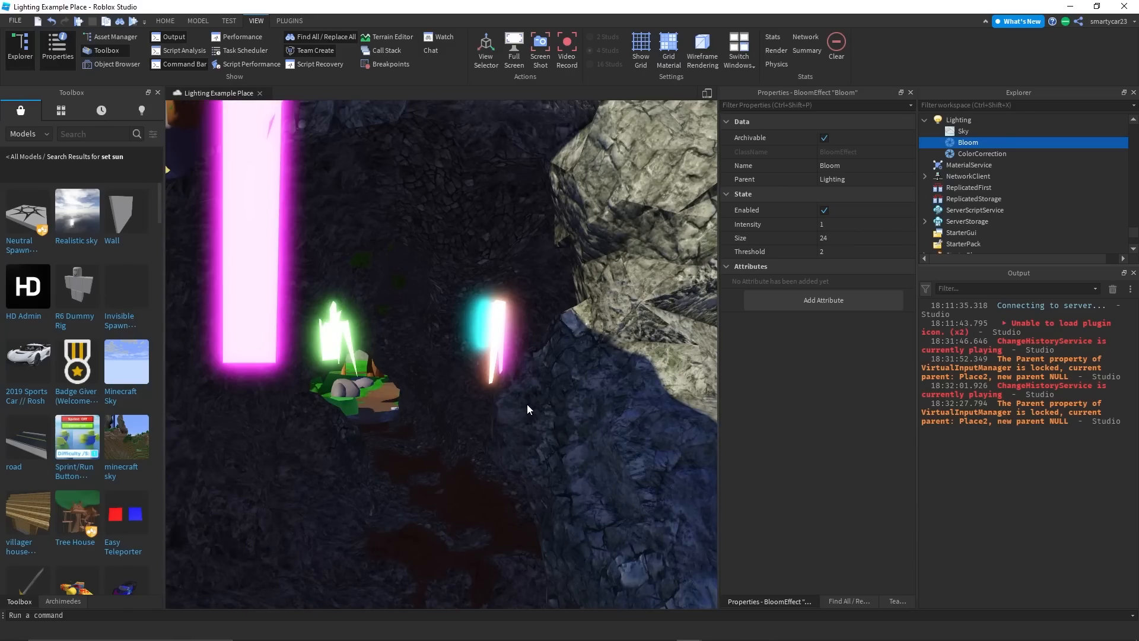
{"action": "key", "text": "w"}
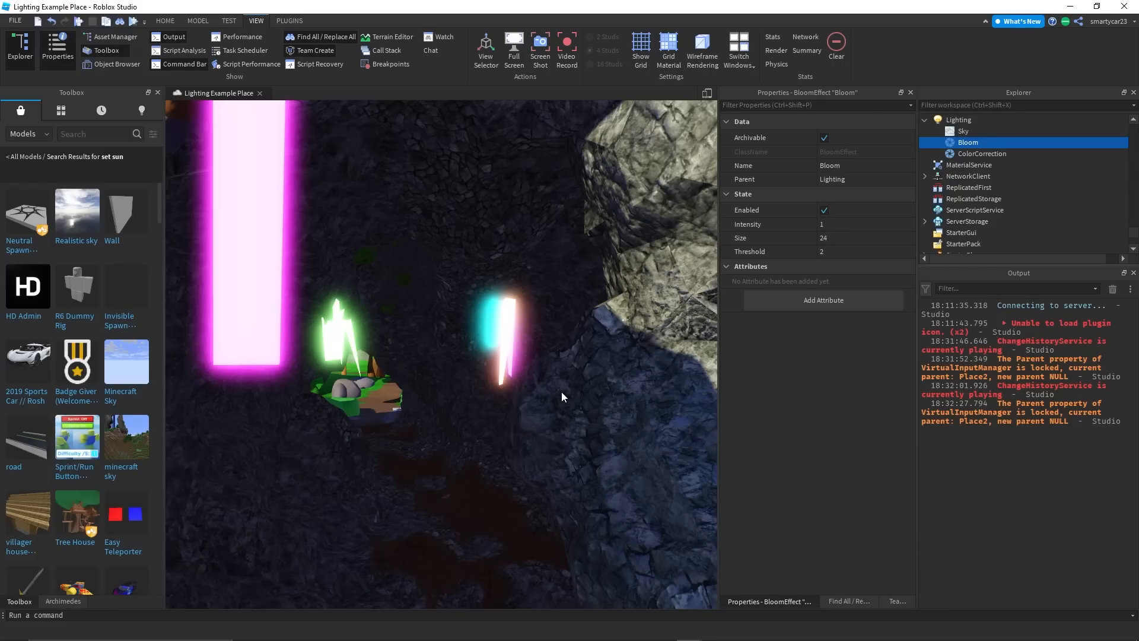
Set the Bloom effect's Intensity to 0.5 and its Size to 56, checking the glow on the cave crystals
{"action": "left_click", "coordinate": [879, 225]}
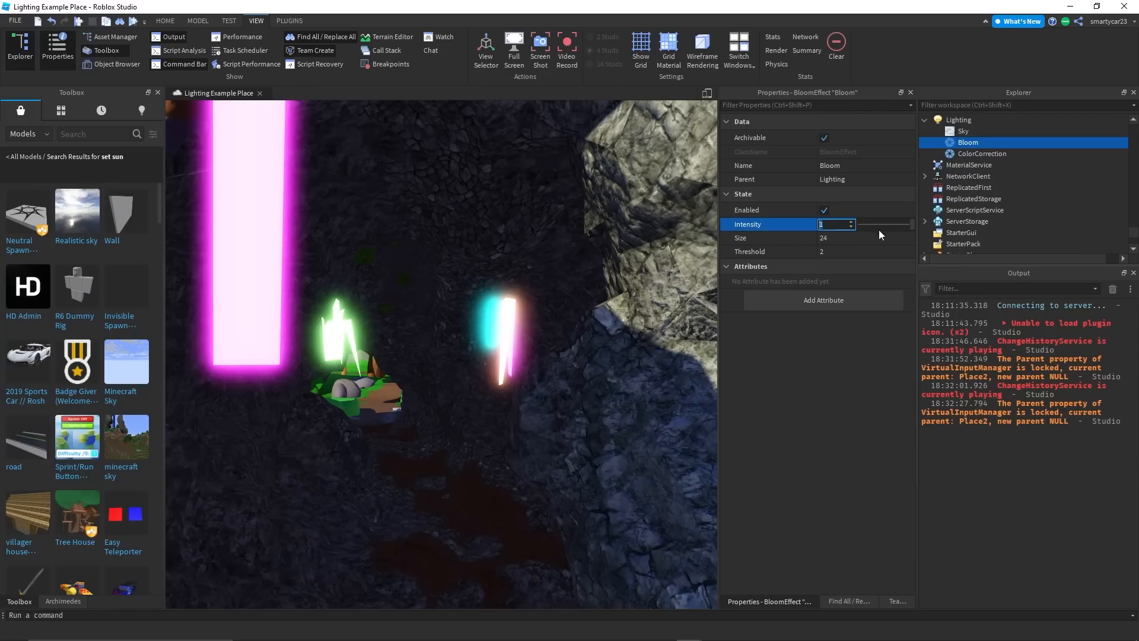
{"action": "mouse_move", "coordinate": [912, 224]}
{"action": "left_mouse_down"}
{"action": "mouse_move", "coordinate": [846, 229]}
{"action": "mouse_move", "coordinate": [919, 223]}
{"action": "mouse_move", "coordinate": [869, 226]}
{"action": "mouse_move", "coordinate": [912, 225]}
{"action": "mouse_move", "coordinate": [878, 237]}
{"action": "mouse_move", "coordinate": [917, 237]}
{"action": "mouse_move", "coordinate": [865, 236]}
{"action": "mouse_move", "coordinate": [917, 237]}
{"action": "left_mouse_up"}
{"action": "mouse_move", "coordinate": [513, 247]}
{"action": "right_mouse_down"}
{"action": "mouse_move", "coordinate": [496, 246]}
{"action": "mouse_move", "coordinate": [513, 247]}
{"action": "right_mouse_up"}
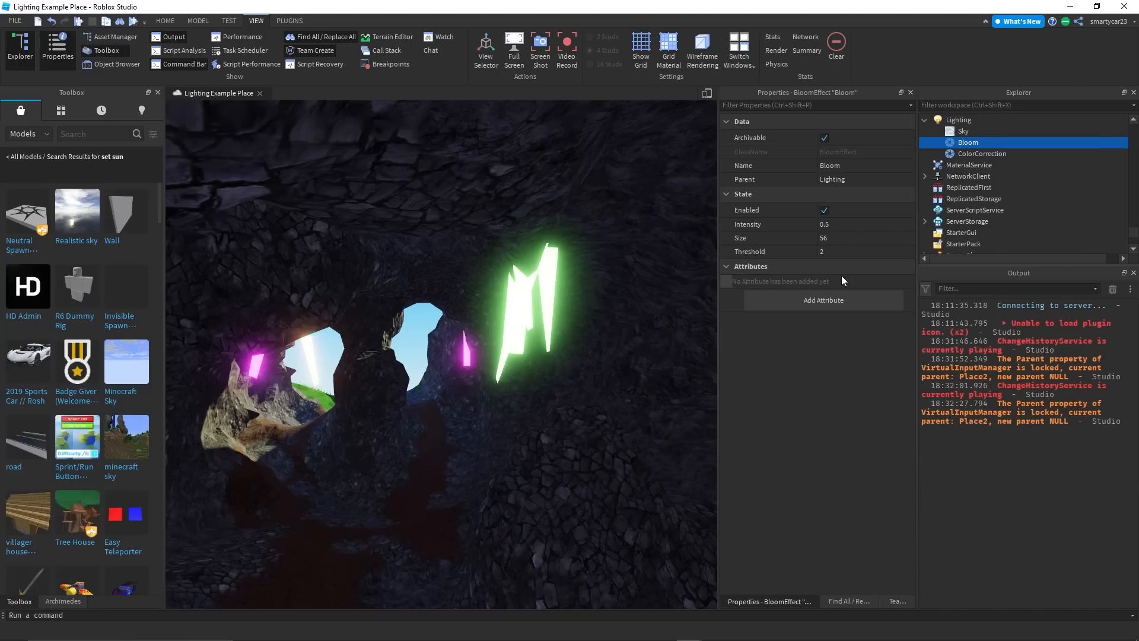
{"action": "key", "text": "w"}
{"action": "right_click_drag", "start_coordinate": [510, 362], "coordinate": [475, 368]}
Set the Bloom effect's Threshold to 0.8, check the open sky and landscape, then raise it to 1.411
{"action": "left_click", "coordinate": [867, 251]}
{"action": "type", "text": "0.8"}
{"action": "key", "text": "Return"}
{"action": "right_click_drag", "start_coordinate": [536, 282], "coordinate": [601, 404]}
{"action": "left_click", "coordinate": [870, 251]}
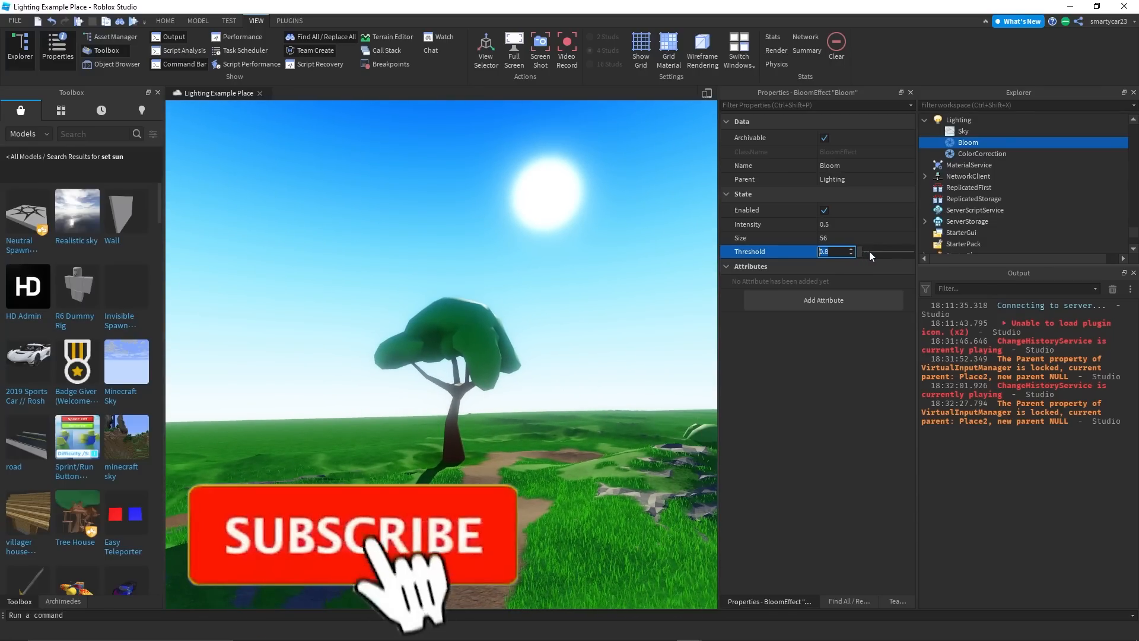
{"action": "left_click_drag", "start_coordinate": [862, 250], "coordinate": [871, 252]}
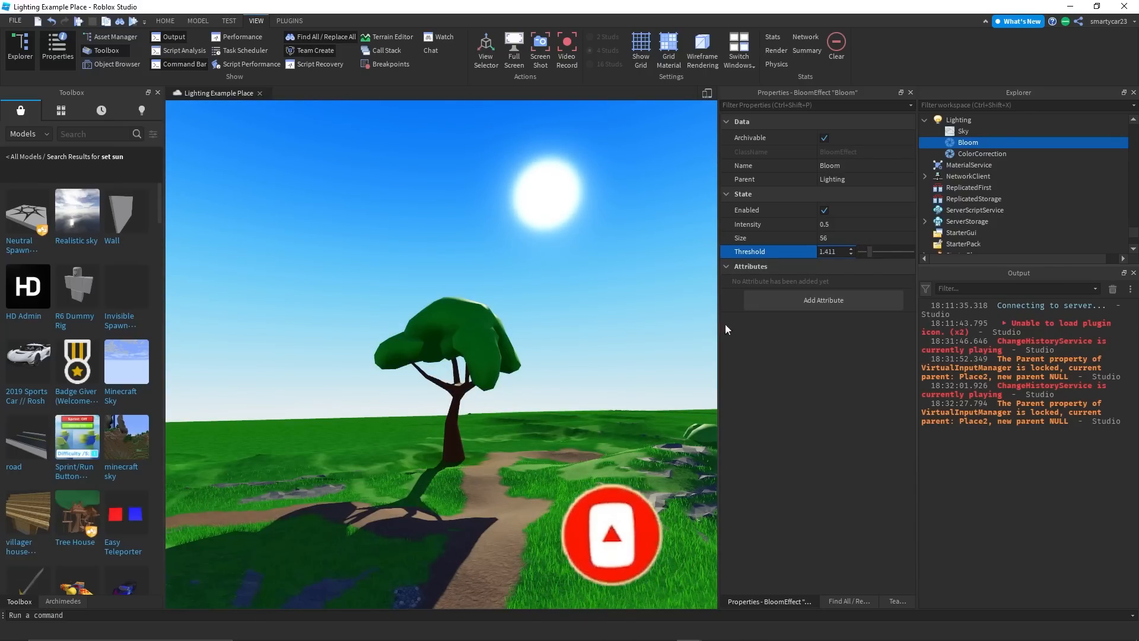
Delete the Bloom effect from the Lighting service and return to the waterfall view
{"action": "right_click_drag", "start_coordinate": [534, 354], "coordinate": [541, 277]}
{"action": "key", "text": "w"}
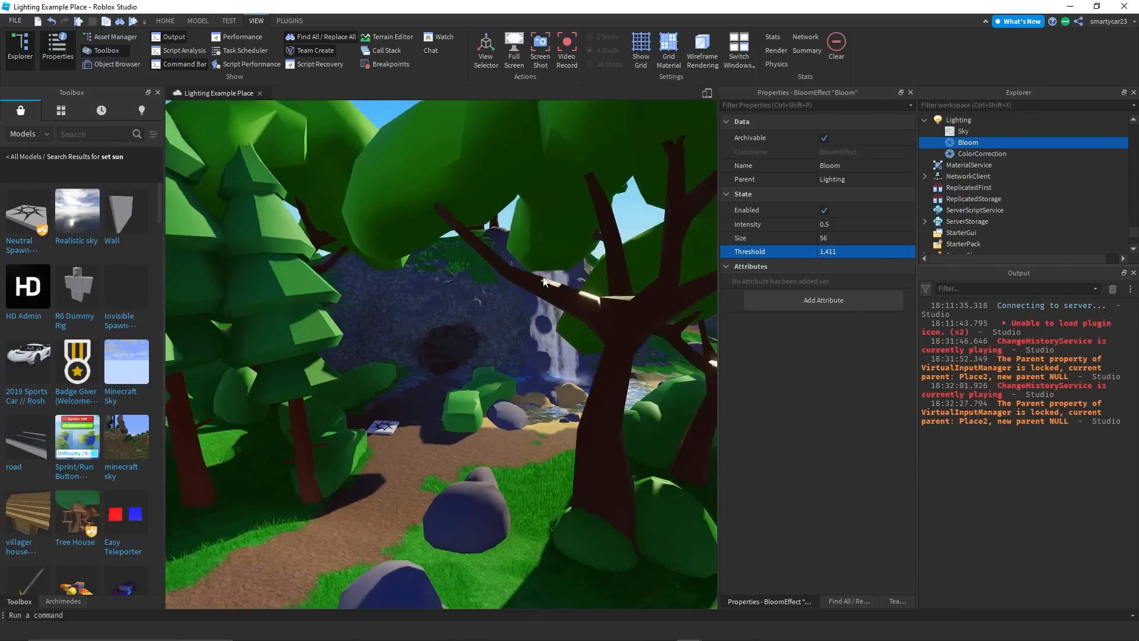
{"action": "key", "text": "s"}
{"action": "key", "text": "Delete"}
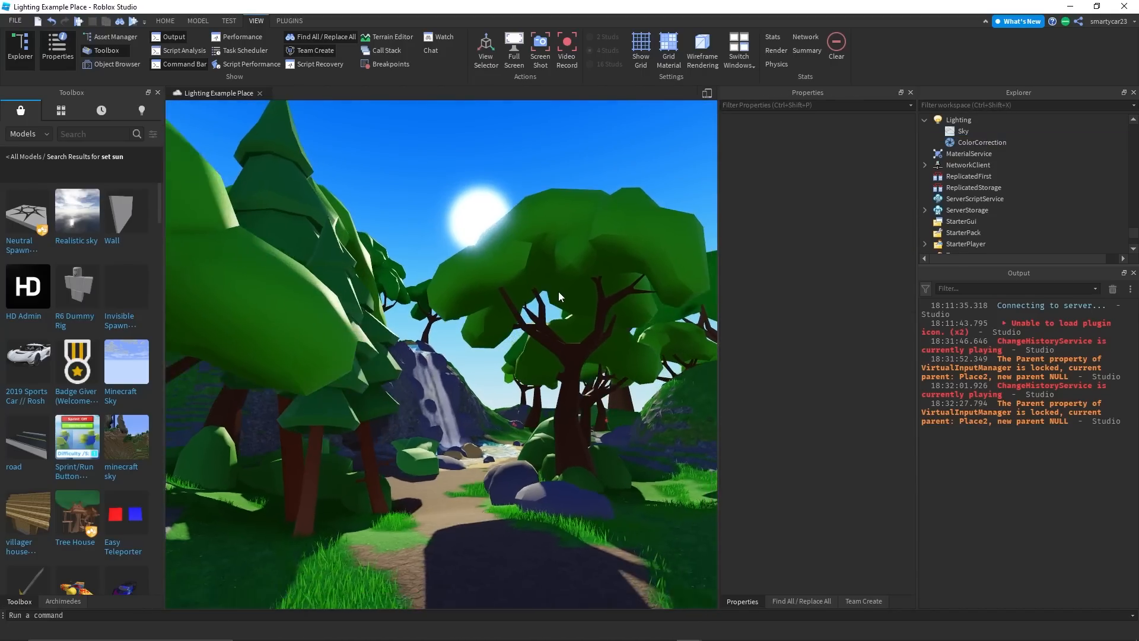
{"action": "key", "text": "w"}
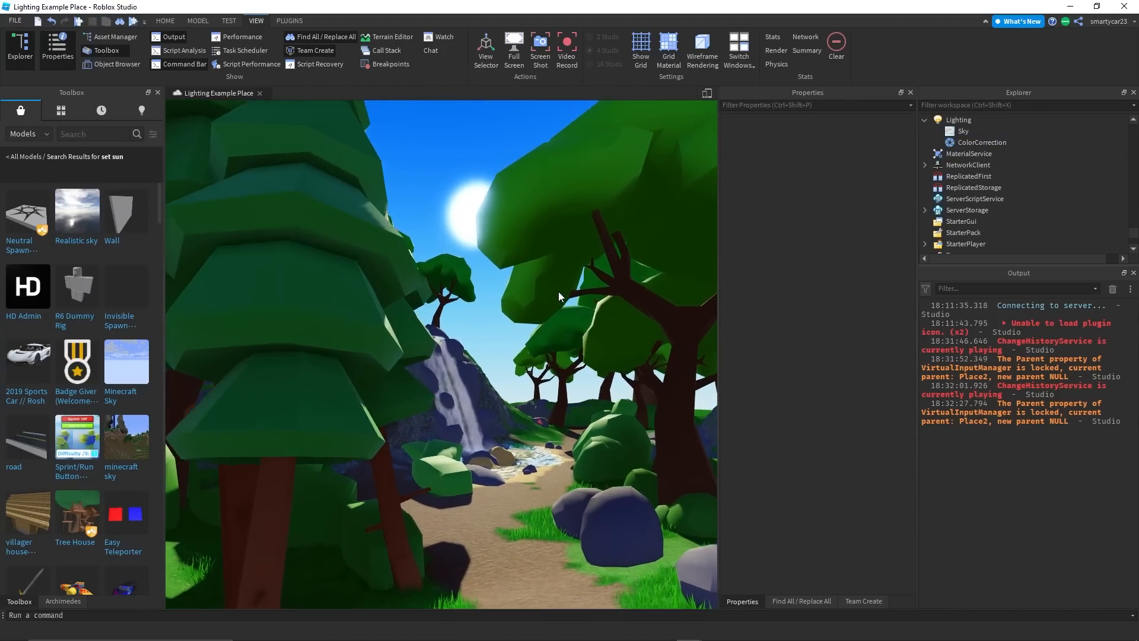
Add a BlurEffect to the Lighting service and set its Size to 10
{"action": "left_click", "coordinate": [959, 120]}
{"action": "left_click", "coordinate": [1120, 120]}
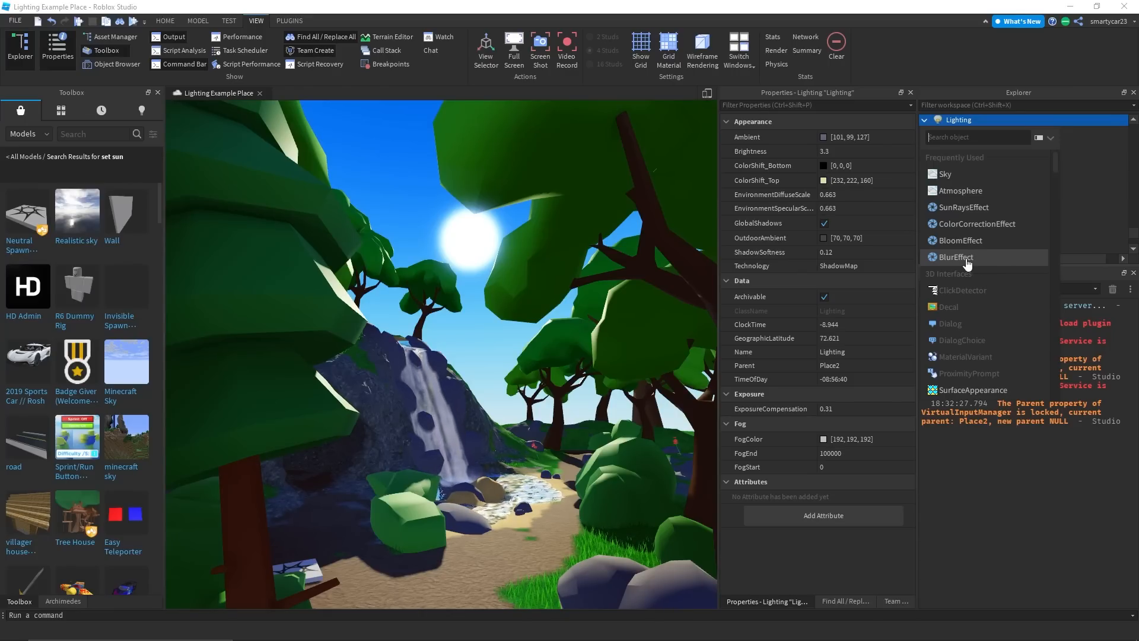
{"action": "left_click", "coordinate": [968, 259]}
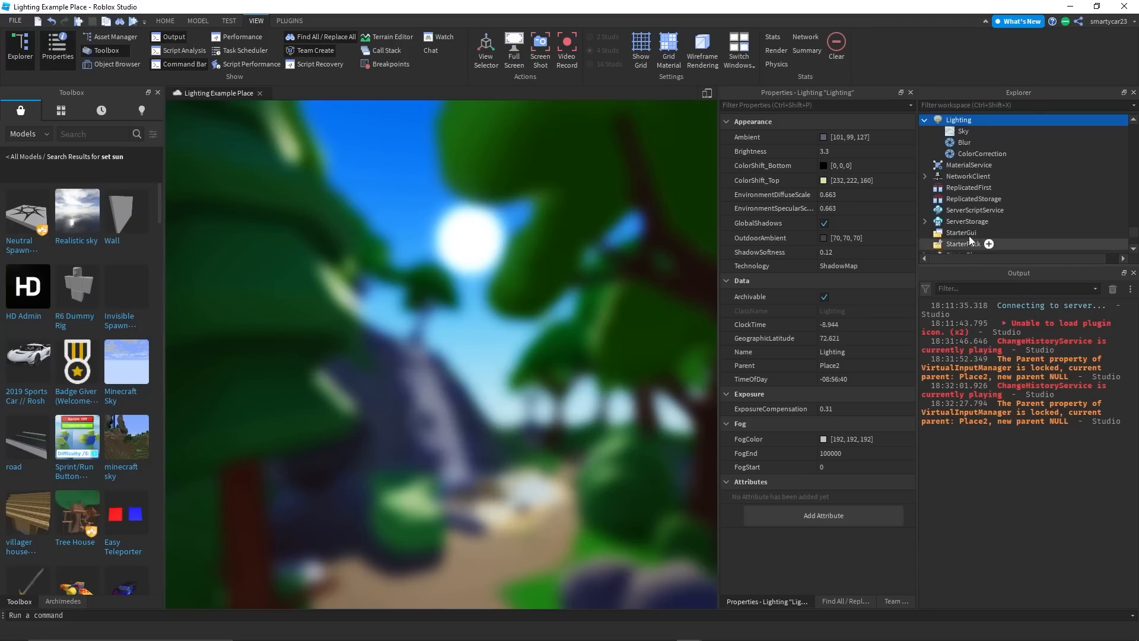
{"action": "right_click_drag", "start_coordinate": [575, 262], "coordinate": [575, 262]}
{"action": "left_click", "coordinate": [963, 142]}
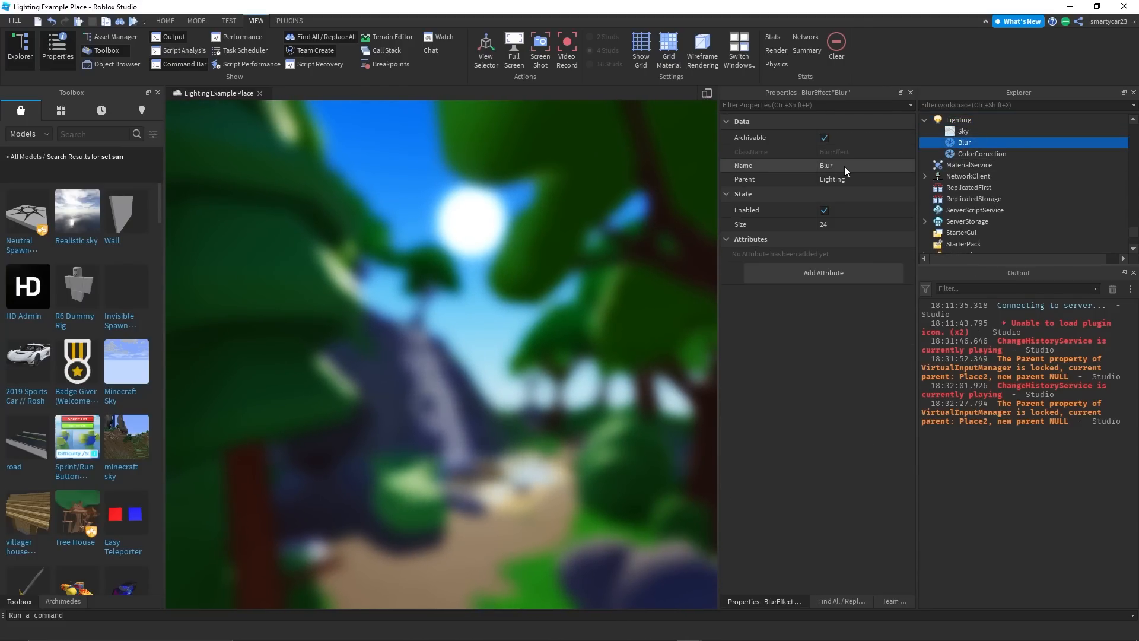
{"action": "left_click", "coordinate": [889, 225]}
{"action": "mouse_move", "coordinate": [882, 223]}
{"action": "left_mouse_down"}
{"action": "mouse_move", "coordinate": [846, 226]}
{"action": "mouse_move", "coordinate": [868, 227]}
{"action": "left_mouse_up"}
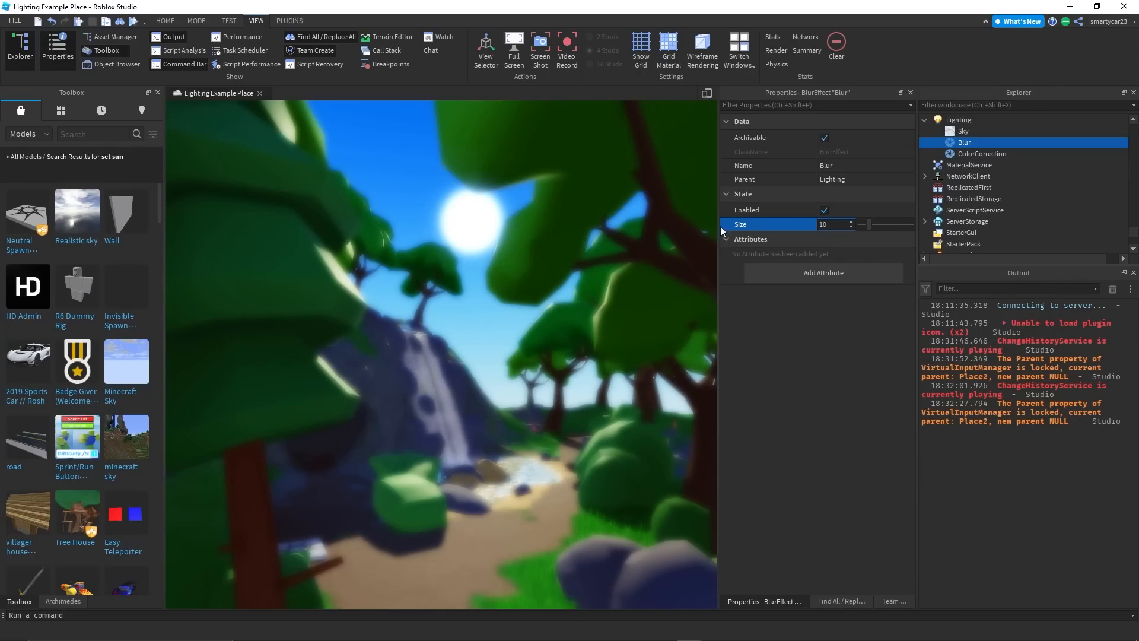
Delete the Blur effect from the Lighting service, keeping Sky and ColorCorrection
{"action": "left_click", "coordinate": [963, 131]}
{"action": "left_click", "coordinate": [973, 153]}
{"action": "left_click", "coordinate": [962, 143]}
{"action": "key", "text": "Delete"}
Search the insertable objects for "effect", add a DepthOfFieldEffect to the Lighting service and select it
{"action": "left_click", "coordinate": [979, 120]}
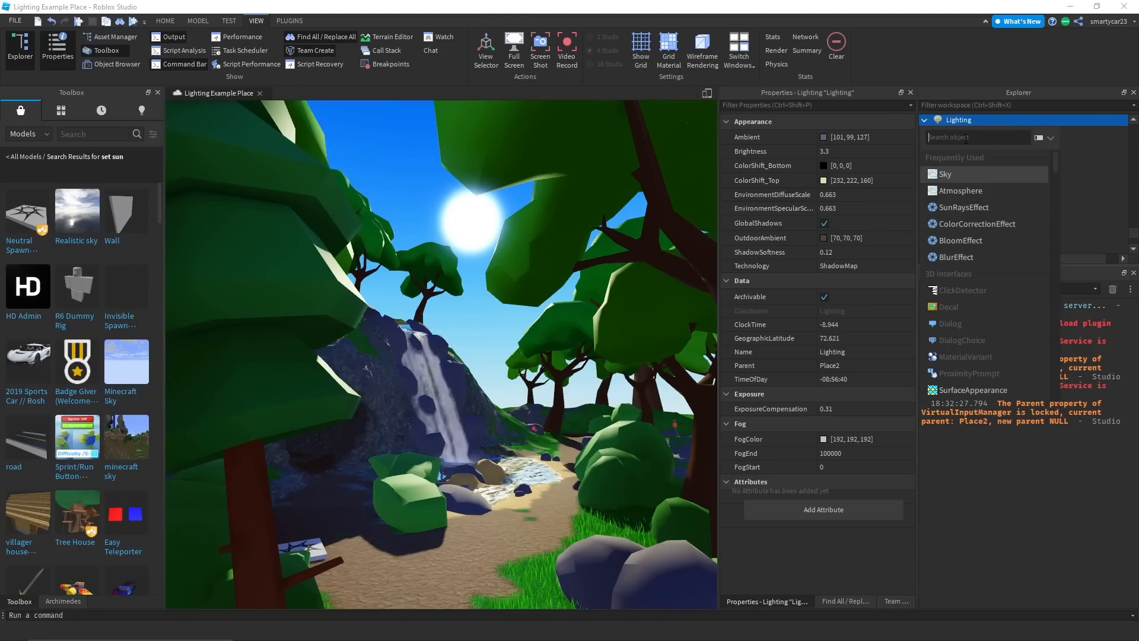
{"action": "type", "text": "effect"}
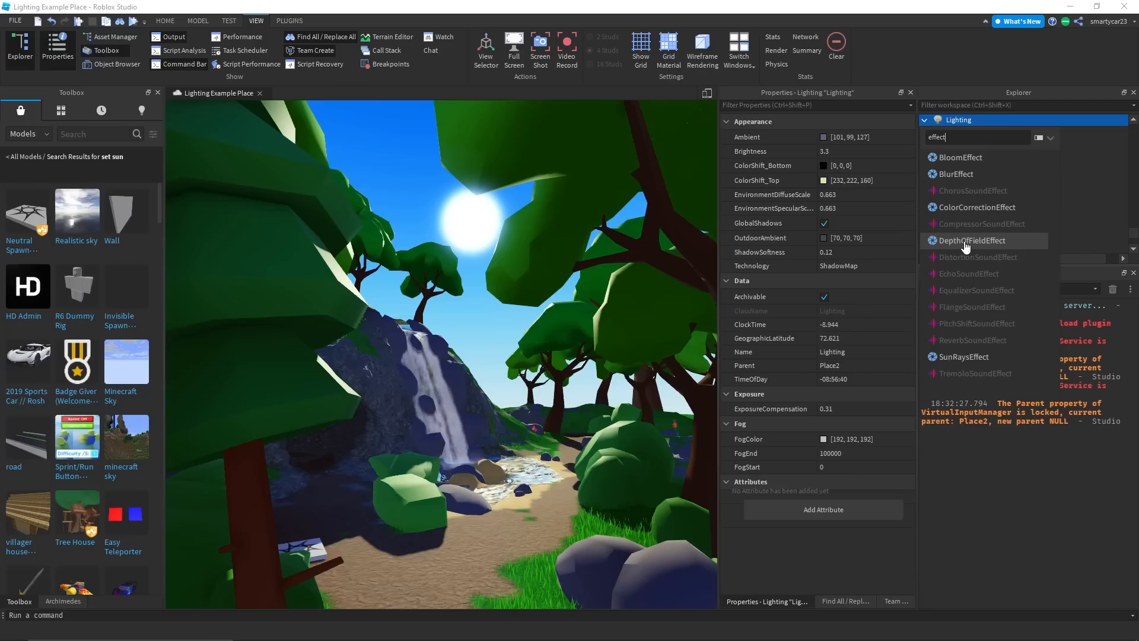
{"action": "left_click", "coordinate": [966, 241]}
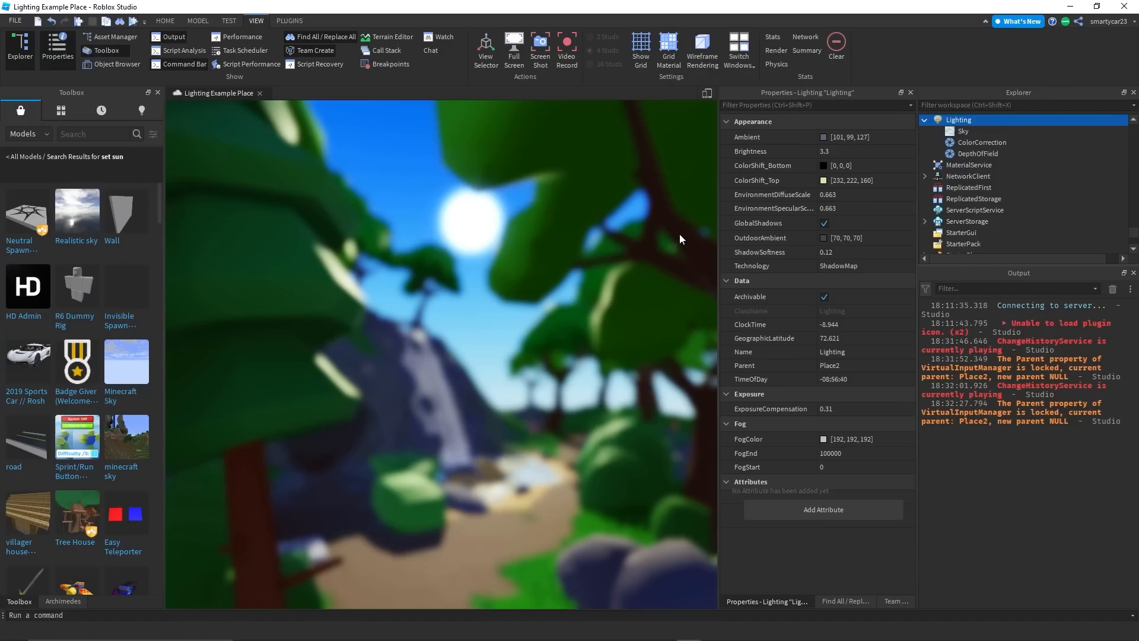
{"action": "left_click", "coordinate": [1009, 153]}
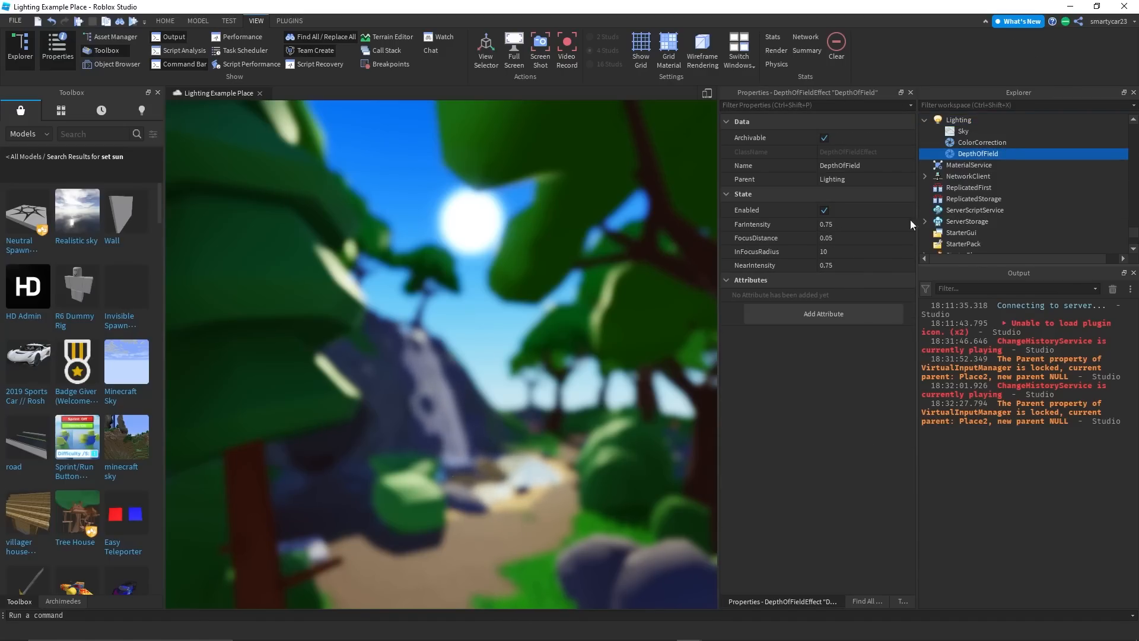
Set the DepthOfField effect's FocusDistance to 200, InFocusRadius to 50, NearIntensity to 0 and FarIntensity to 0.416
{"action": "left_click", "coordinate": [888, 236]}
{"action": "left_click_drag", "start_coordinate": [860, 235], "coordinate": [935, 243]}
{"action": "left_click", "coordinate": [882, 267]}
{"action": "left_click", "coordinate": [843, 252]}
{"action": "left_click", "coordinate": [885, 238]}
{"action": "left_click", "coordinate": [867, 252]}
{"action": "left_click", "coordinate": [853, 223]}
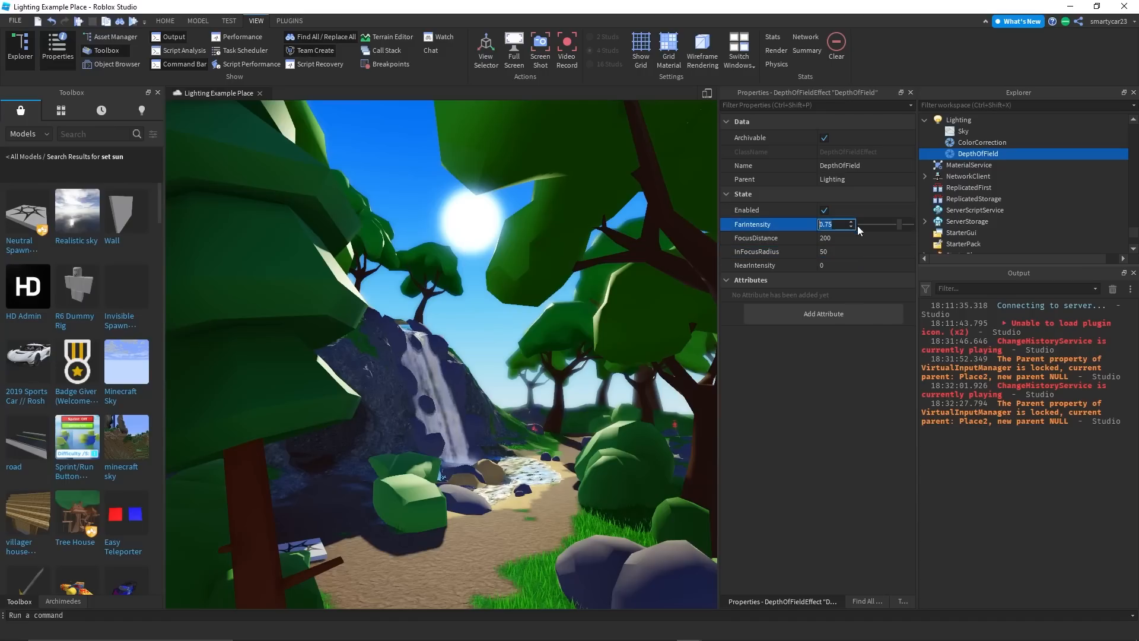
{"action": "mouse_move", "coordinate": [901, 223]}
{"action": "left_mouse_down"}
{"action": "mouse_move", "coordinate": [937, 232]}
{"action": "mouse_move", "coordinate": [846, 227]}
{"action": "mouse_move", "coordinate": [881, 216]}
{"action": "left_mouse_up"}
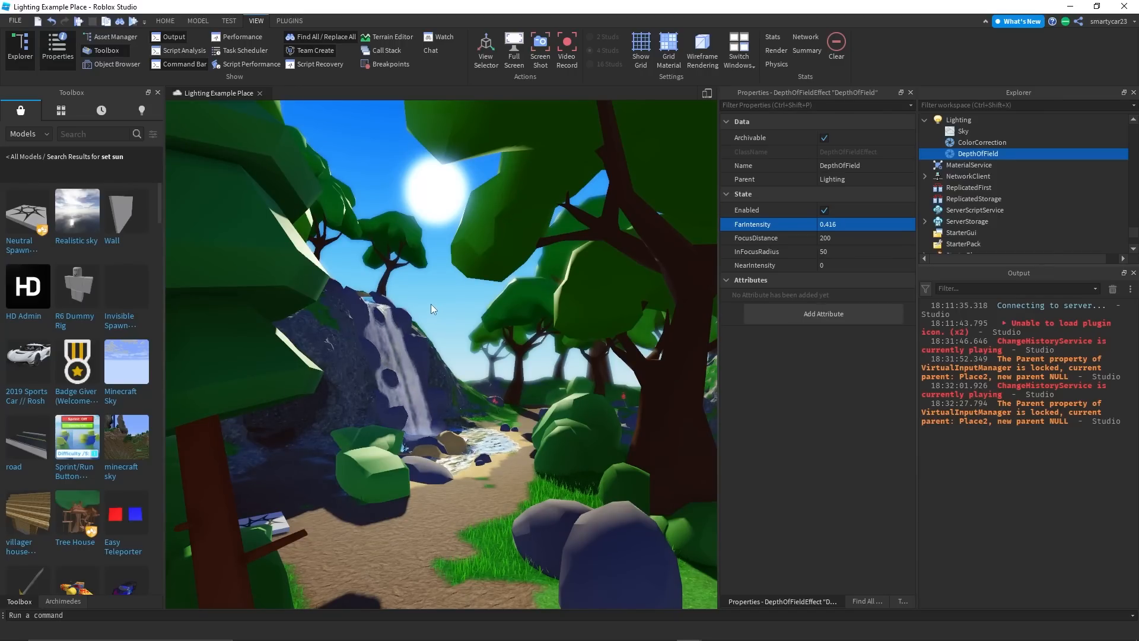
Delete the DepthOfField effect from the Lighting service
{"action": "left_click", "coordinate": [981, 143]}
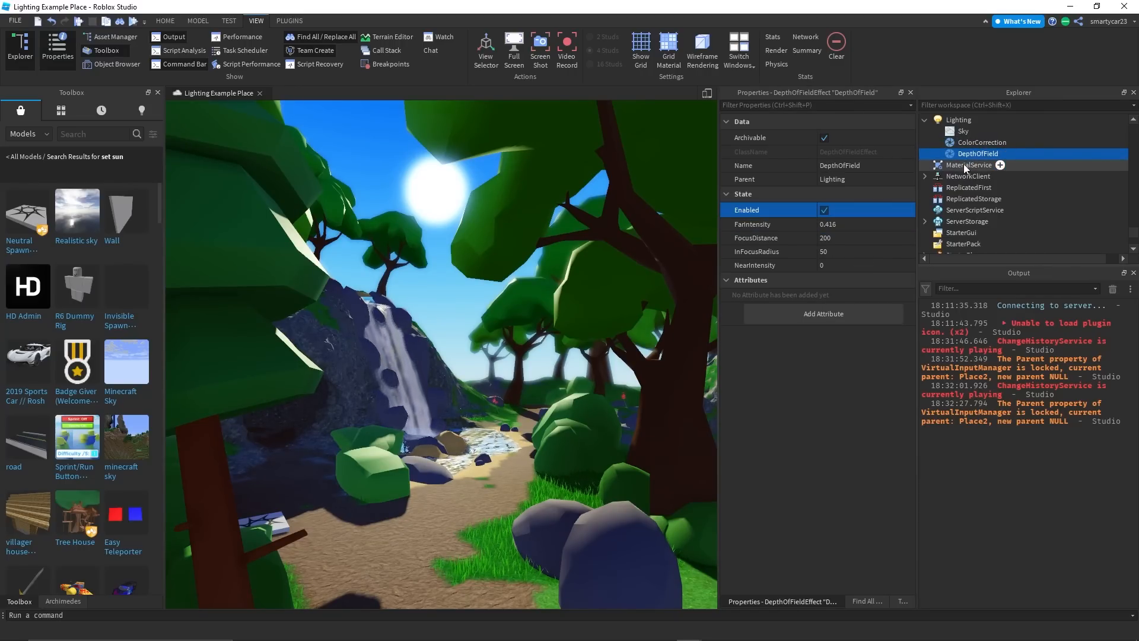
{"action": "key", "text": "Delete"}
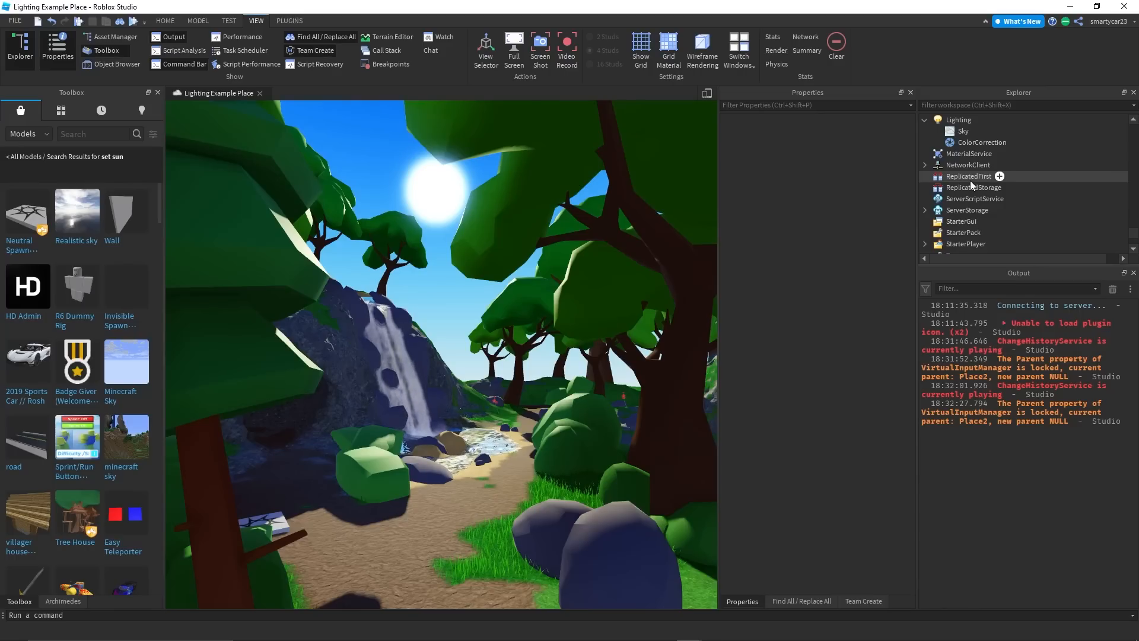
Add a SunRaysEffect to the Lighting service and check the rays against the sun in the scene
{"action": "left_click", "coordinate": [963, 120]}
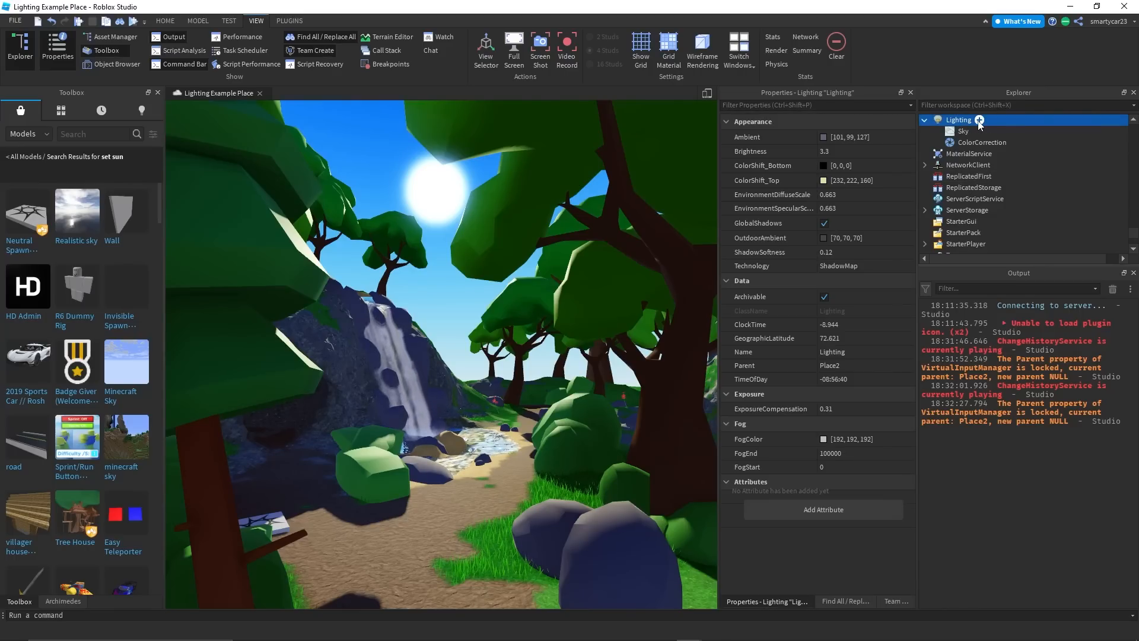
{"action": "left_click", "coordinate": [980, 120]}
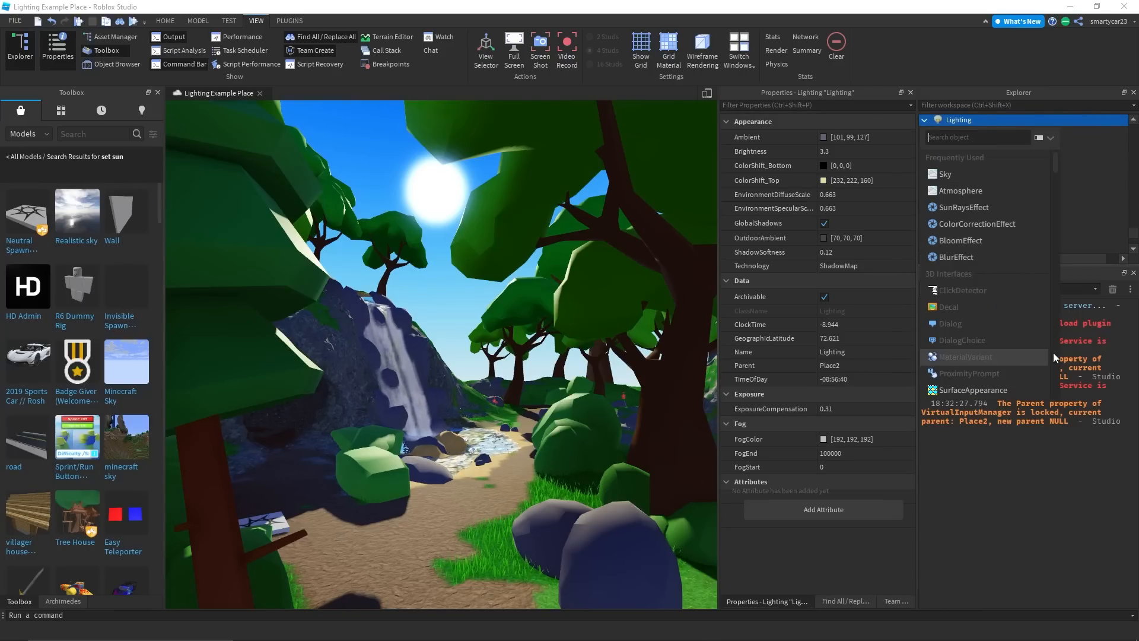
{"action": "left_click", "coordinate": [973, 209]}
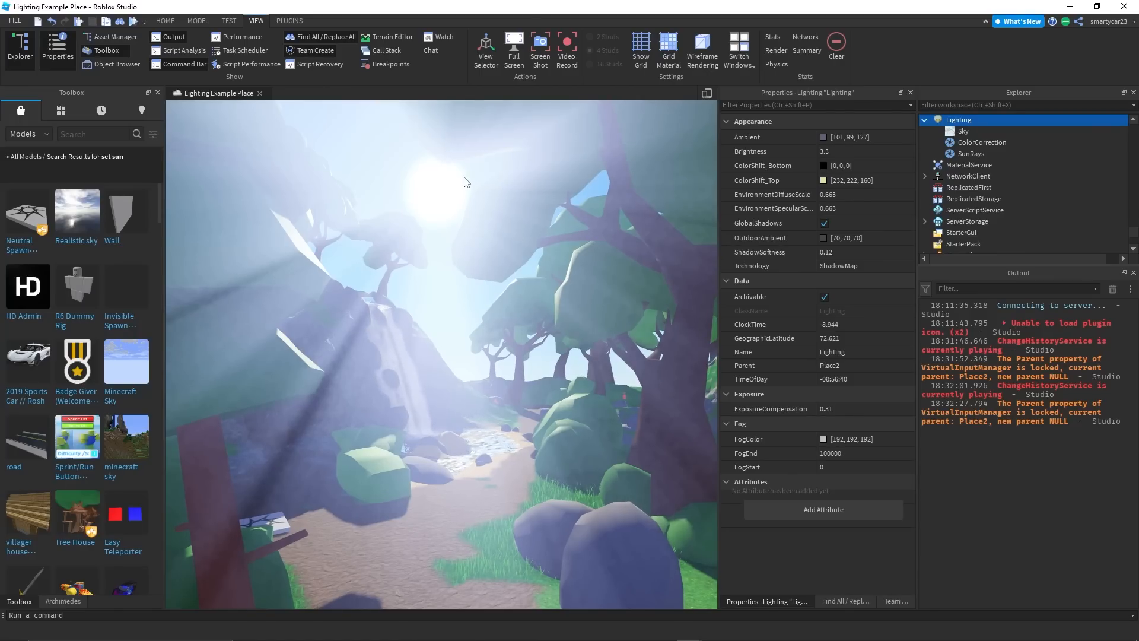
{"action": "key", "text": "d"}
{"action": "right_click_drag", "start_coordinate": [464, 178], "coordinate": [464, 177]}
{"action": "key", "text": "a"}
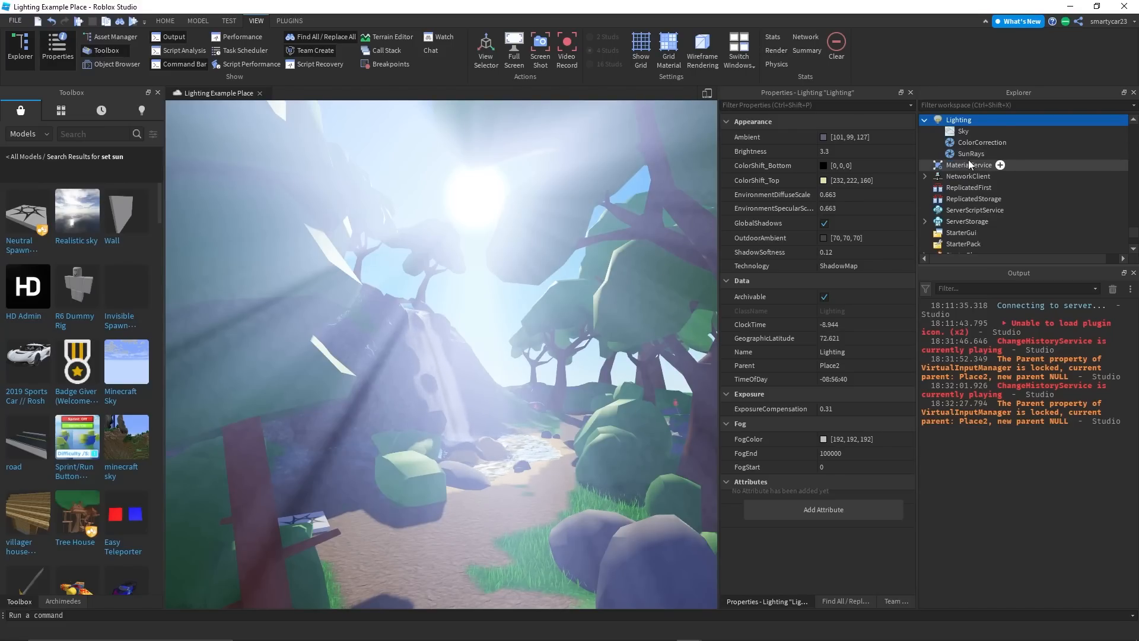
Set the SunRays effect's Spread to 0.798 and its Intensity to 0.036
{"action": "left_click", "coordinate": [968, 153]}
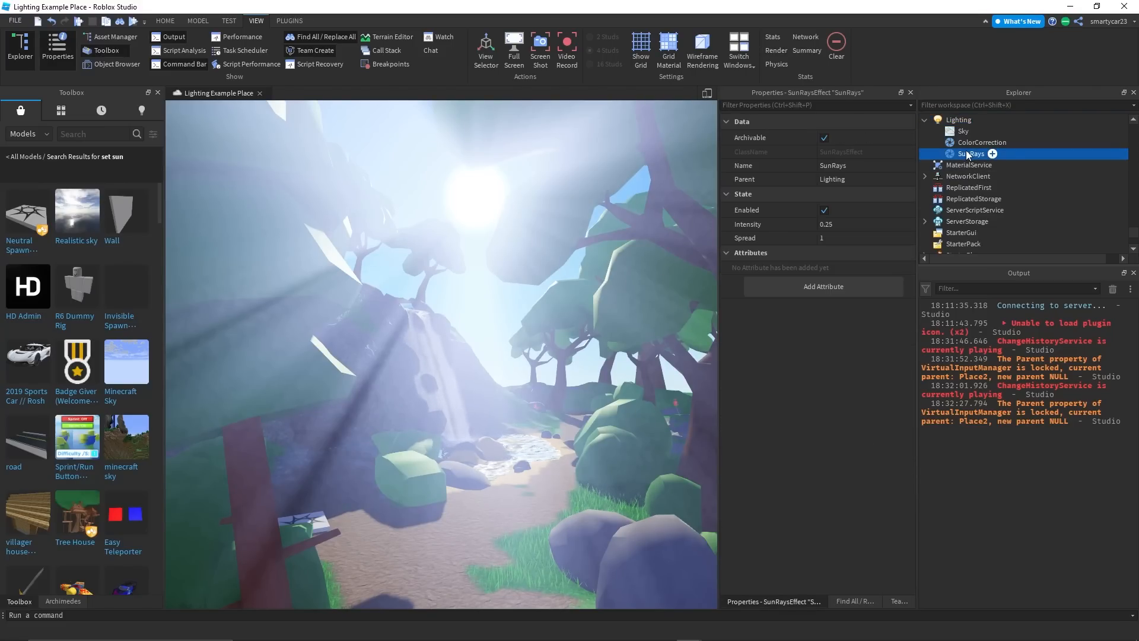
{"action": "left_click", "coordinate": [898, 223]}
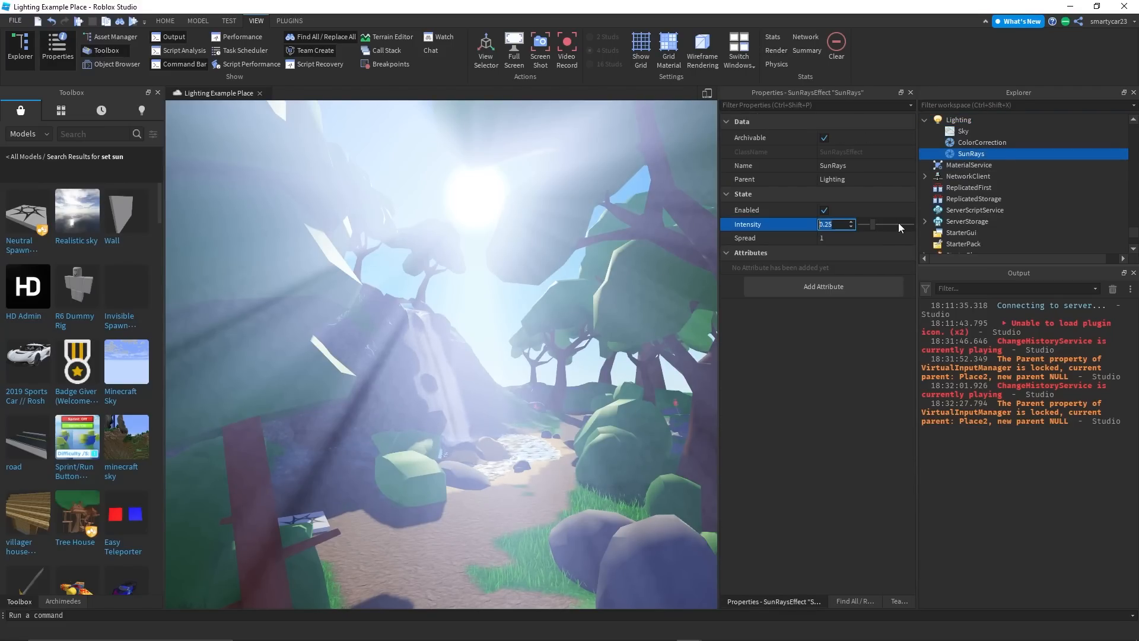
{"action": "mouse_move", "coordinate": [877, 223]}
{"action": "left_mouse_down"}
{"action": "mouse_move", "coordinate": [856, 223]}
{"action": "mouse_move", "coordinate": [890, 223]}
{"action": "mouse_move", "coordinate": [862, 223]}
{"action": "mouse_move", "coordinate": [856, 235]}
{"action": "mouse_move", "coordinate": [924, 235]}
{"action": "mouse_move", "coordinate": [866, 224]}
{"action": "left_mouse_up"}
{"action": "left_click", "coordinate": [894, 226]}
{"action": "left_click", "coordinate": [893, 225]}
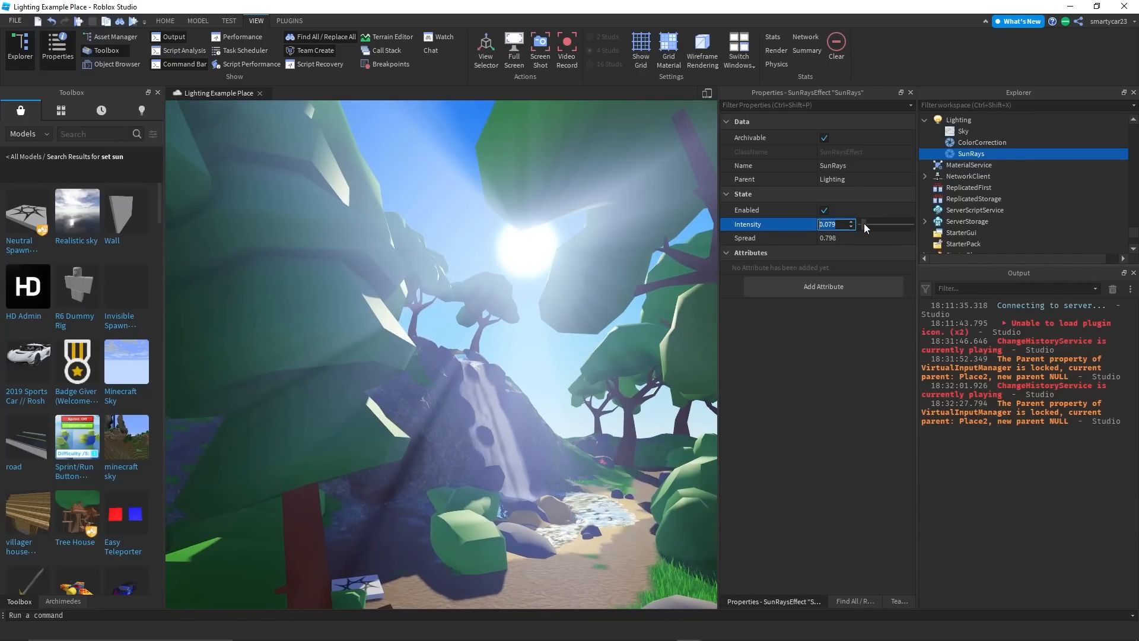
{"action": "left_click_drag", "start_coordinate": [864, 223], "coordinate": [860, 223]}
{"action": "right_click_drag", "start_coordinate": [633, 254], "coordinate": [451, 229]}
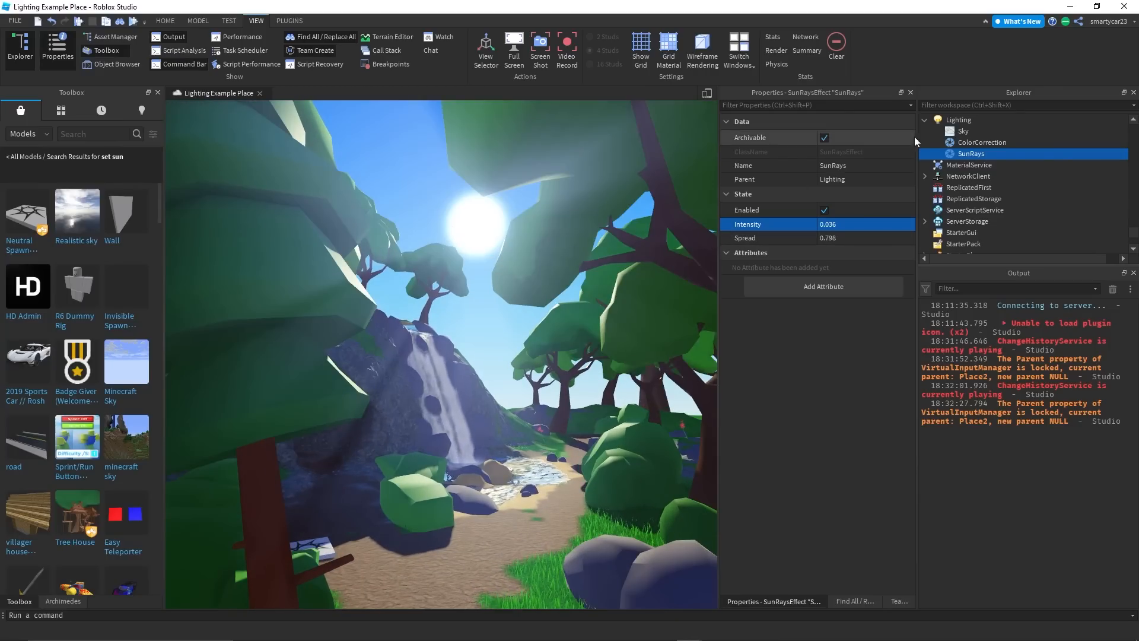
Try FogEnd values of 1000 and 200 on the Lighting service
{"action": "left_click", "coordinate": [960, 120]}
{"action": "left_click", "coordinate": [982, 121]}
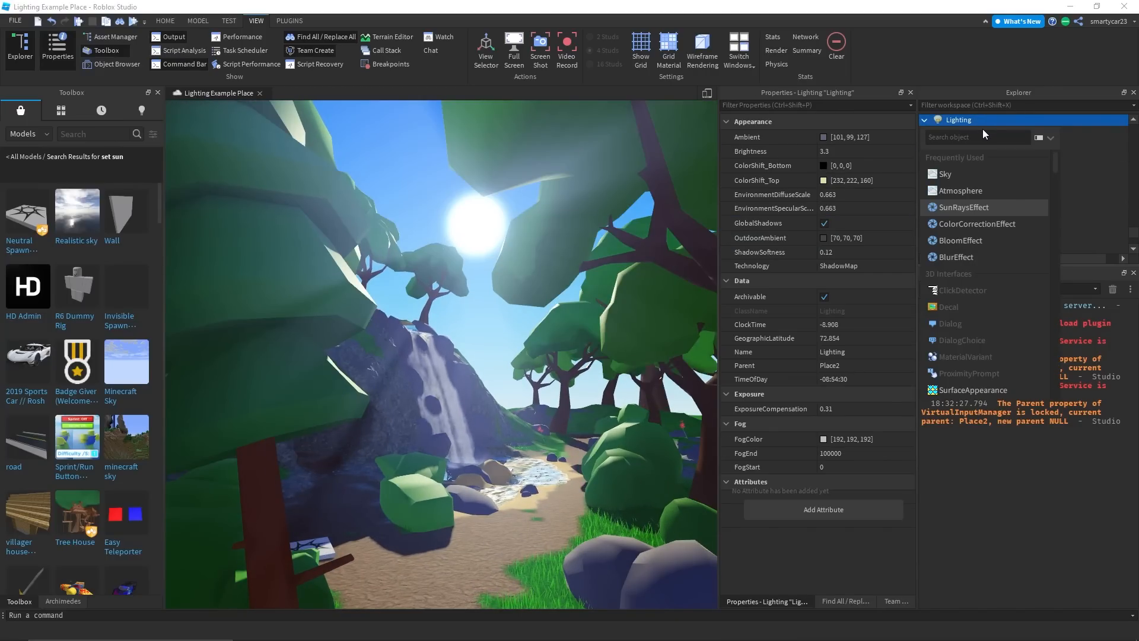
{"action": "left_click", "coordinate": [968, 120]}
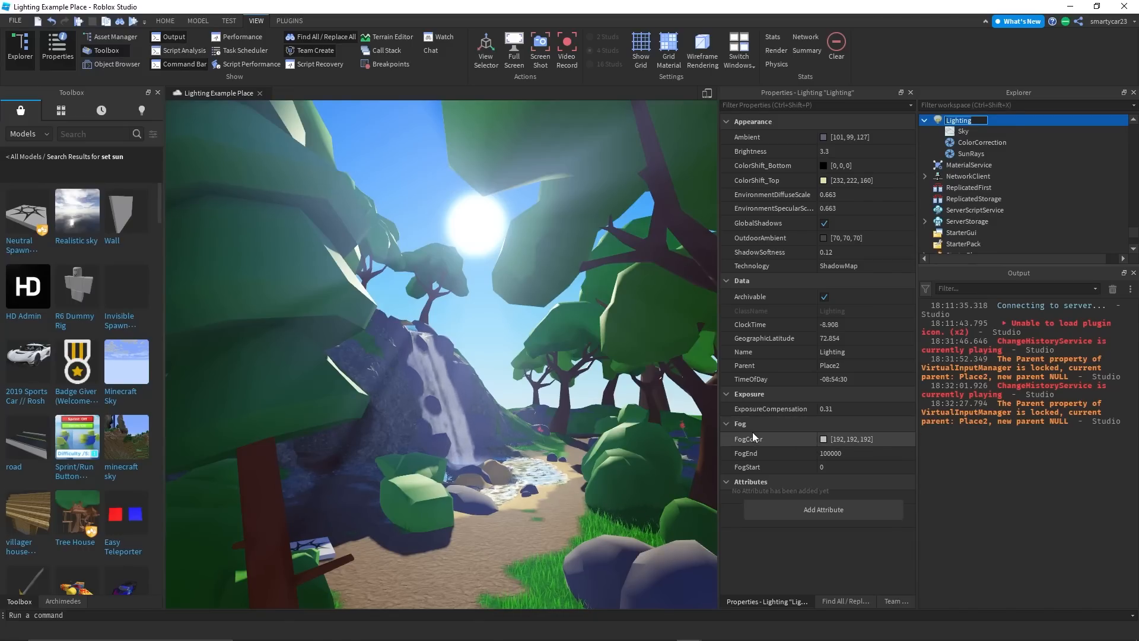
{"action": "left_click", "coordinate": [831, 455]}
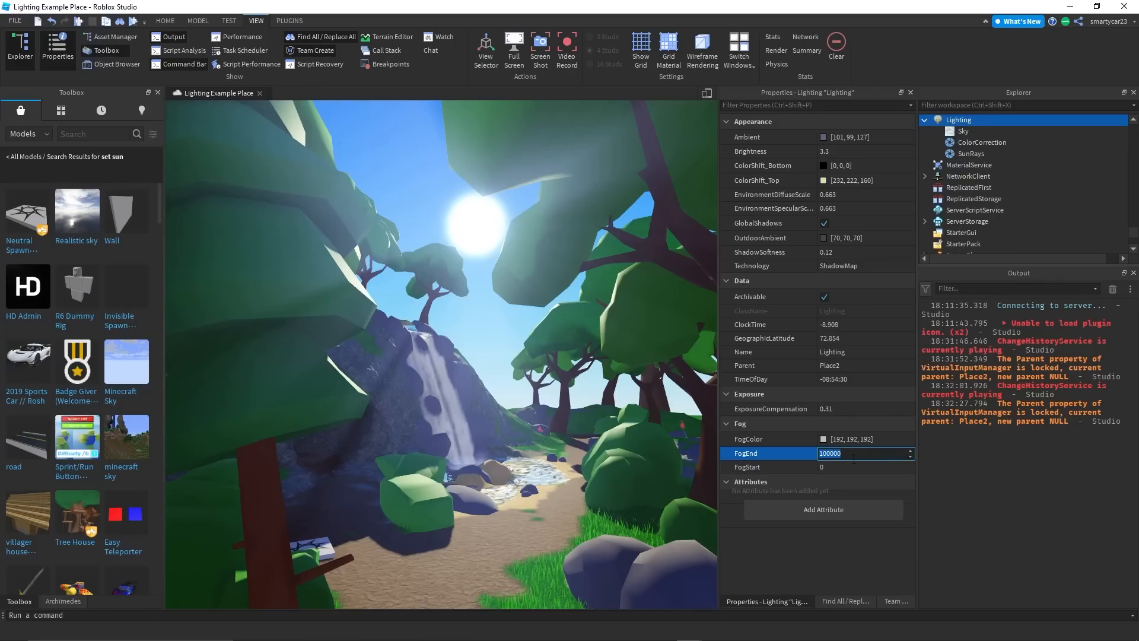
{"action": "type", "text": "1000"}
{"action": "key", "text": "Return"}
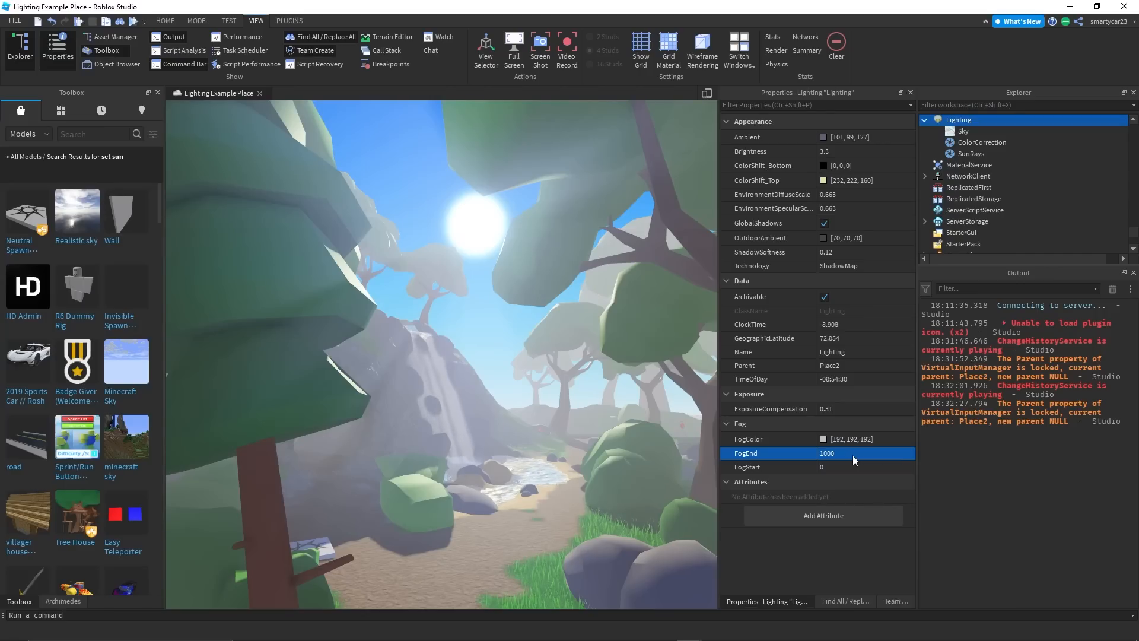
{"action": "left_click", "coordinate": [841, 453]}
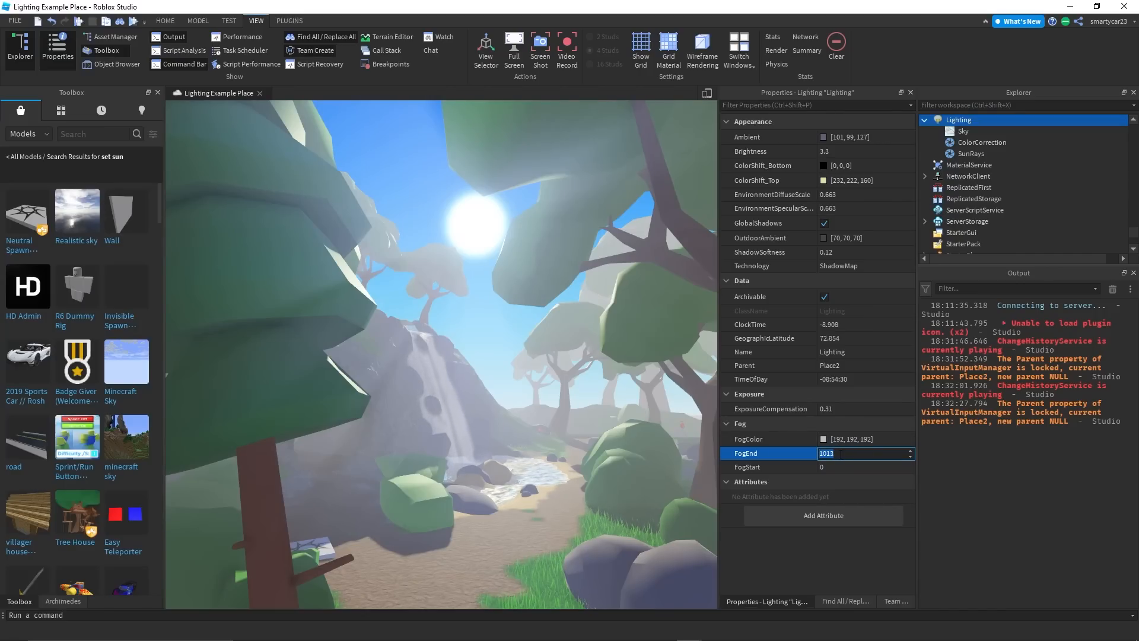
{"action": "type", "text": "200"}
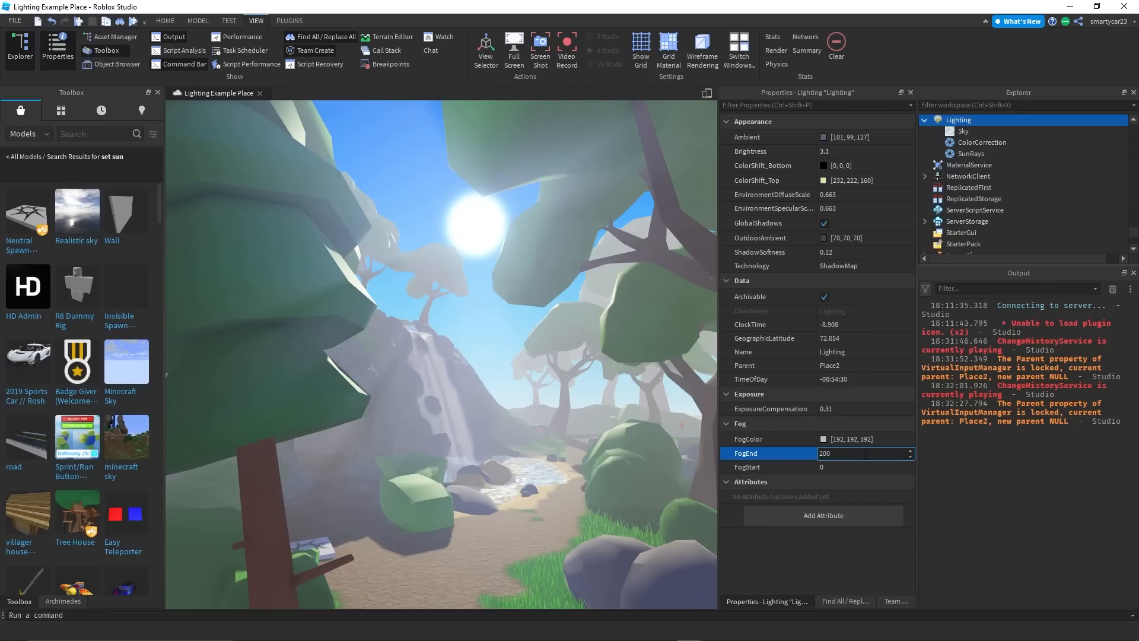
{"action": "key", "text": "Return"}
Raise the Lighting service's FogEnd to 2000 and finally to 3000
{"action": "left_click", "coordinate": [863, 455]}
{"action": "type", "text": "200"}
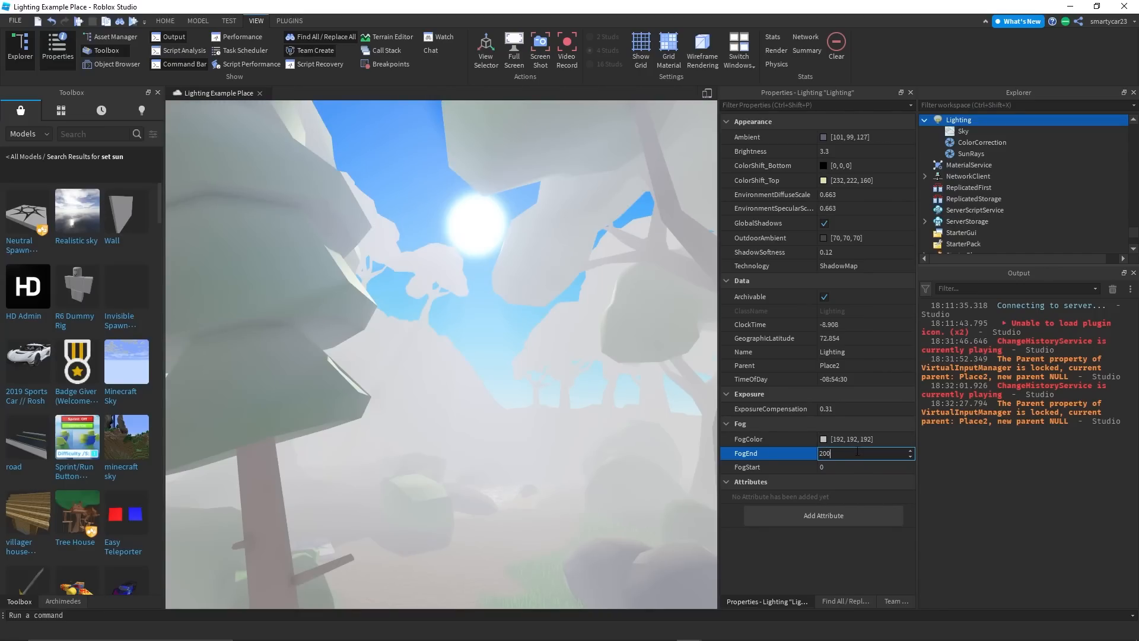
{"action": "type", "text": "0"}
{"action": "key", "text": "Return"}
{"action": "left_click", "coordinate": [852, 453]}
{"action": "type", "text": "3000"}
{"action": "key", "text": "Return"}
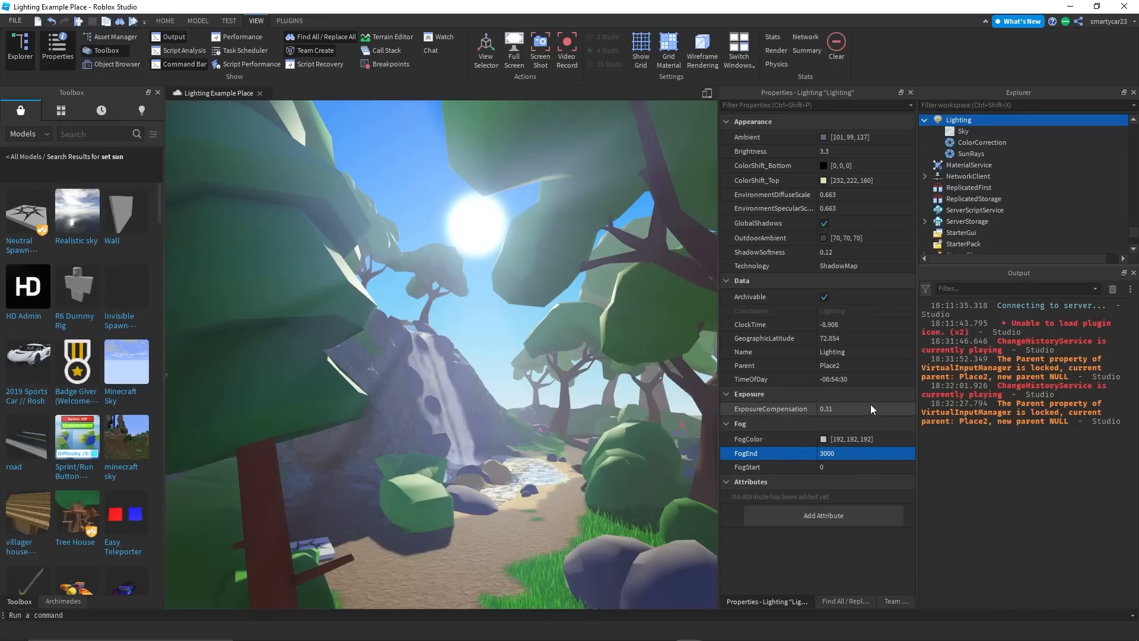
Set the FogColor to a light blue of [125, 198, 255] sampled from the sky in the scene
{"action": "right_click_drag", "start_coordinate": [492, 368], "coordinate": [801, 382]}
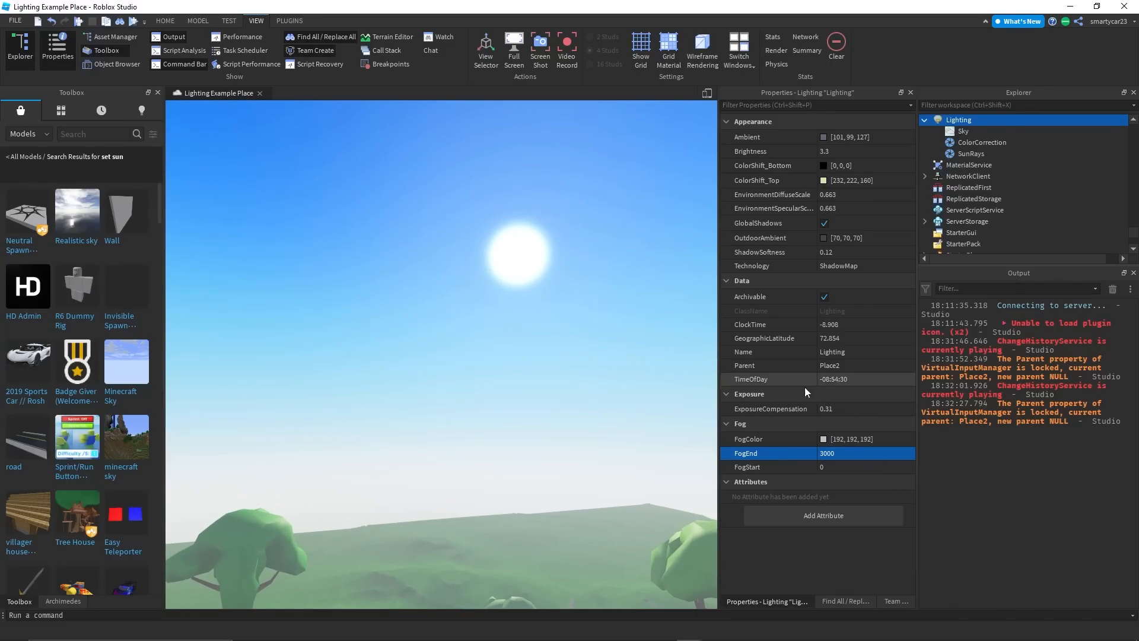
{"action": "left_click", "coordinate": [823, 439]}
{"action": "left_click_drag", "start_coordinate": [522, 210], "coordinate": [630, 276]}
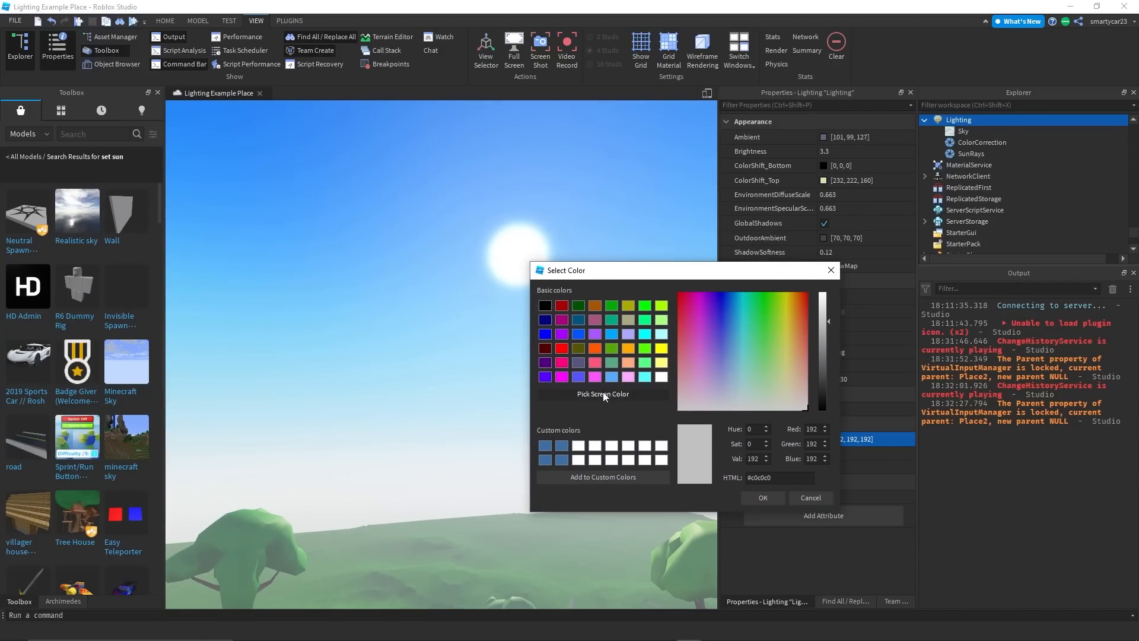
{"action": "left_click", "coordinate": [603, 393]}
{"action": "left_click", "coordinate": [380, 282]}
{"action": "key", "text": "Return"}
{"action": "right_click_drag", "start_coordinate": [560, 369], "coordinate": [575, 363]}
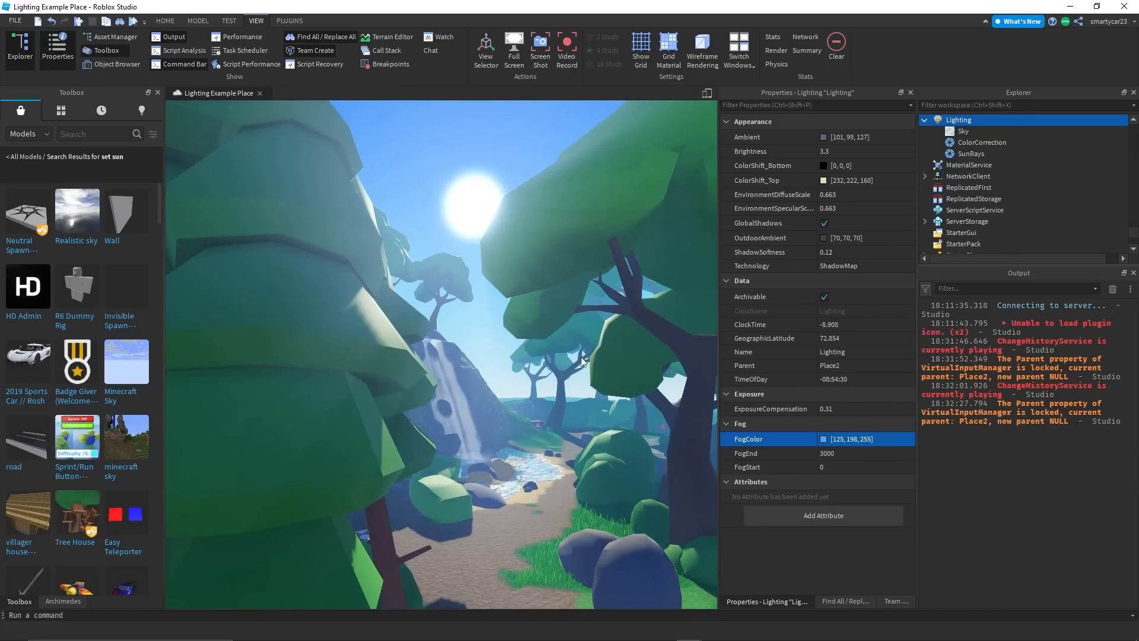
Try a ClockTime of 3.8 to preview the blue fog in the forest at night
{"action": "left_click", "coordinate": [872, 326]}
{"action": "mouse_move", "coordinate": [859, 324]}
{"action": "left_mouse_down"}
{"action": "mouse_move", "coordinate": [881, 323]}
{"action": "mouse_move", "coordinate": [866, 322]}
{"action": "left_mouse_up"}
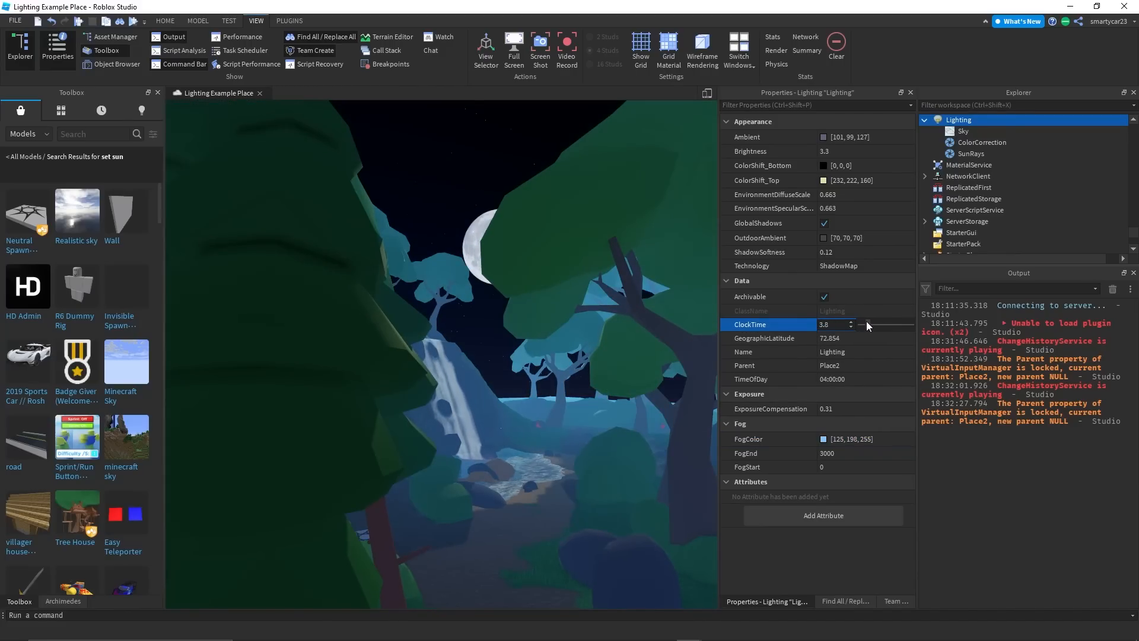
{"action": "right_click_drag", "start_coordinate": [546, 349], "coordinate": [540, 348]}
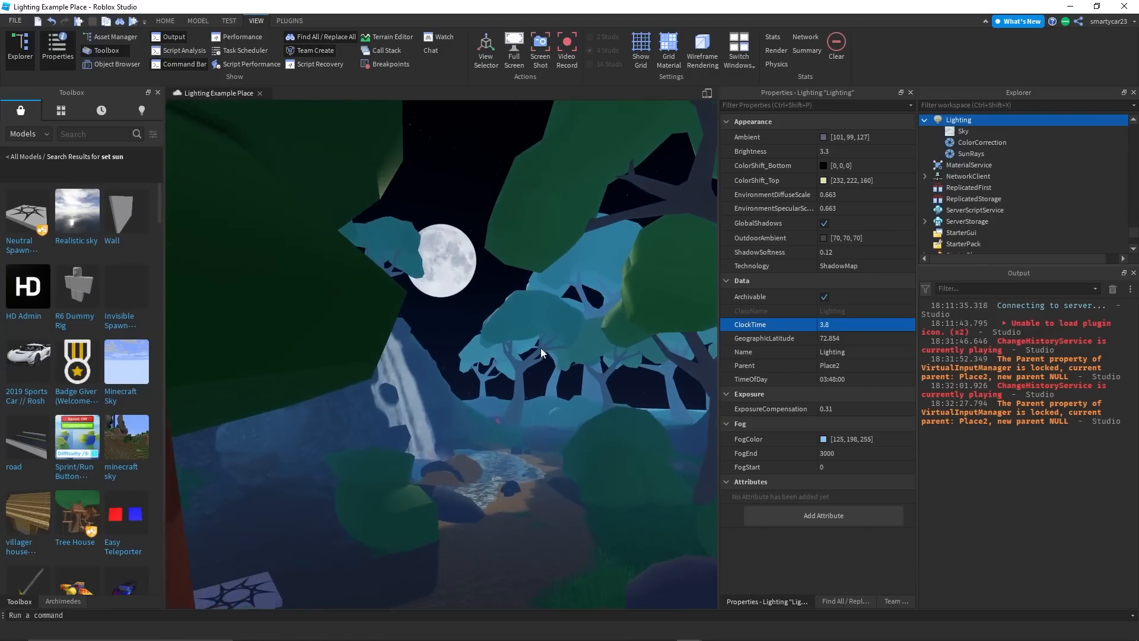
{"action": "scroll", "coordinate": [540, 347], "scroll_direction": "up", "scroll_amount": 2}
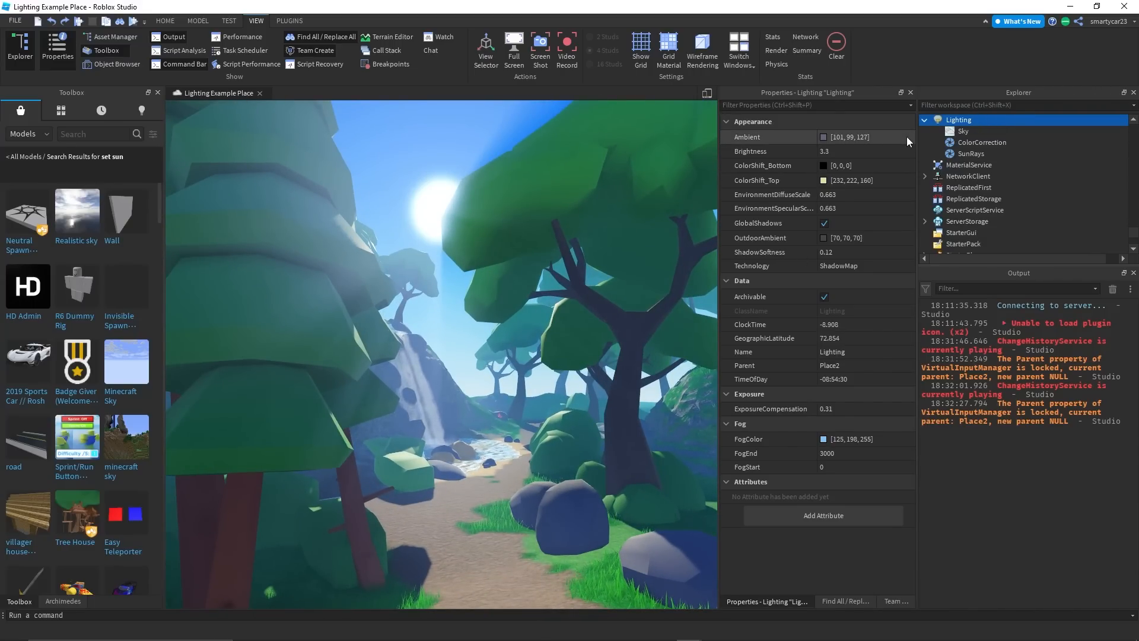
Add an Atmosphere object to the Lighting service and select it
{"action": "left_click", "coordinate": [980, 121]}
{"action": "left_click", "coordinate": [995, 120]}
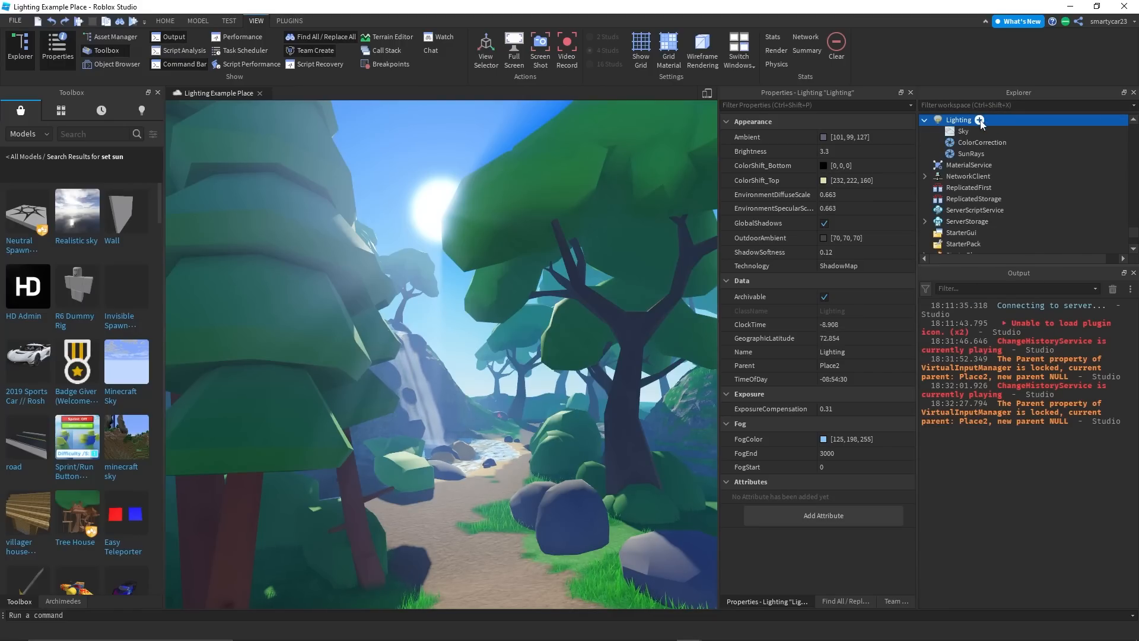
{"action": "left_click", "coordinate": [980, 120]}
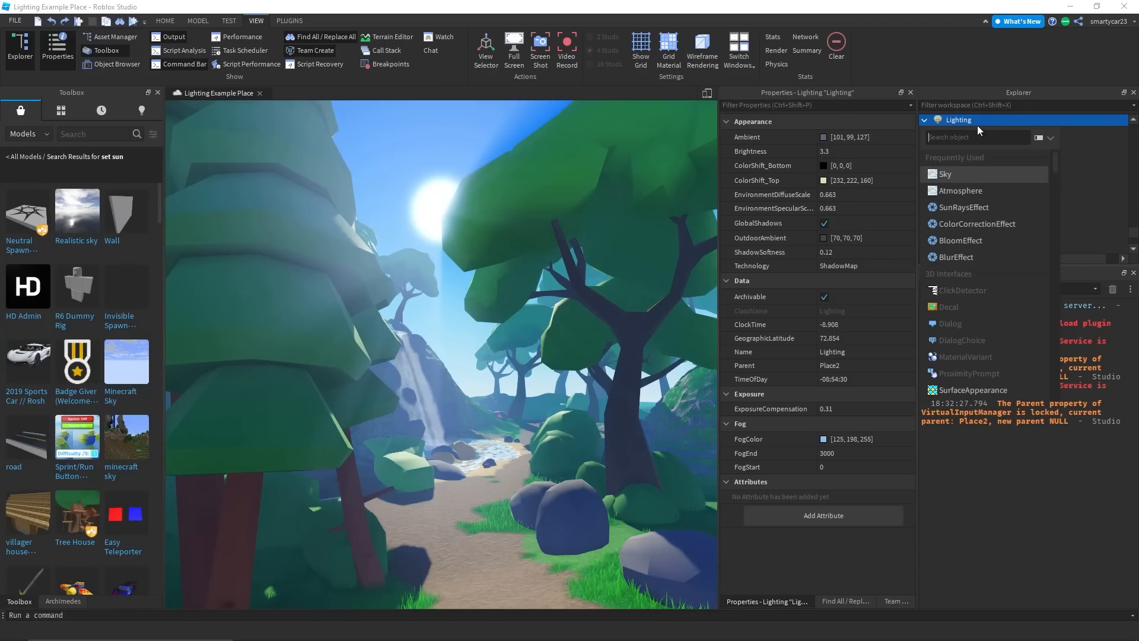
{"action": "left_click", "coordinate": [961, 191]}
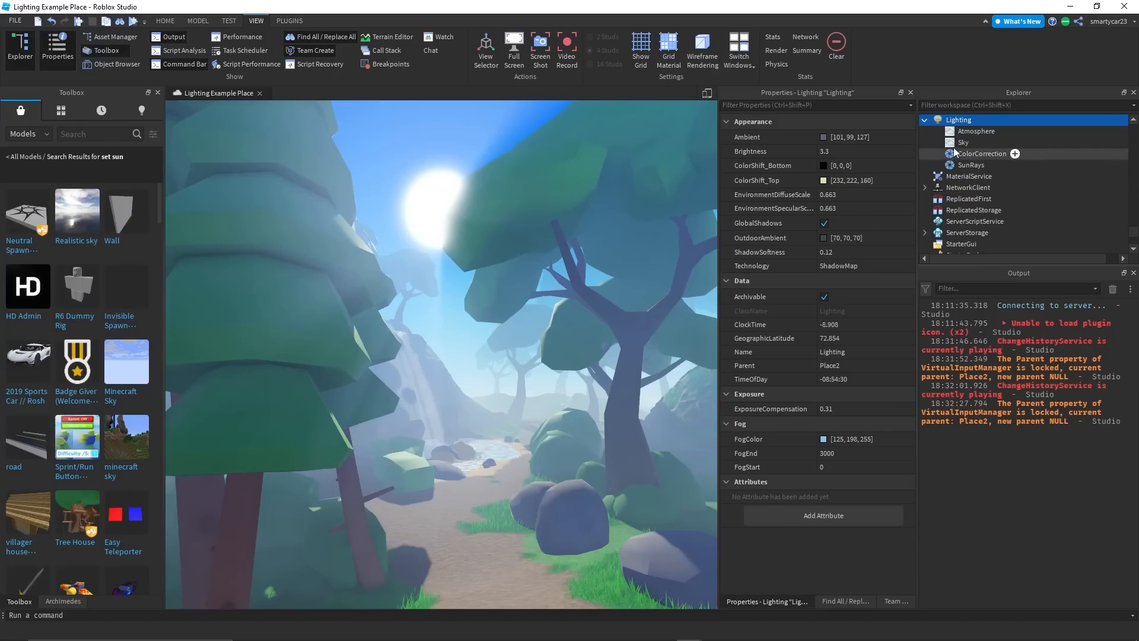
{"action": "left_click", "coordinate": [969, 133]}
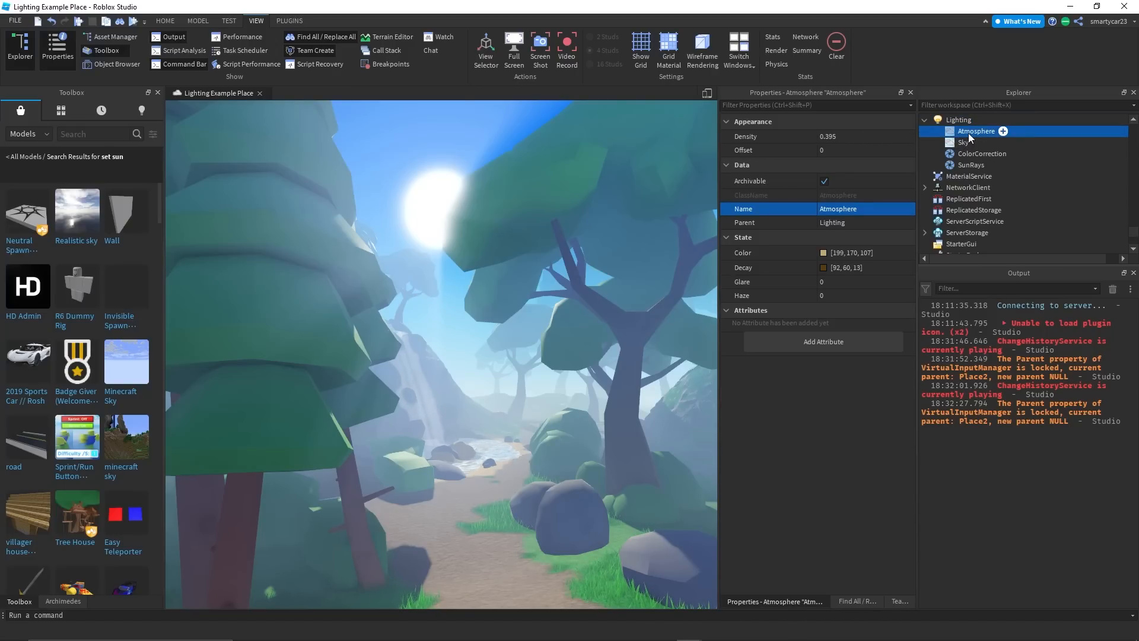
Set the Atmosphere's Offset to 0.586 and its Density to about 0.3
{"action": "left_click", "coordinate": [884, 137]}
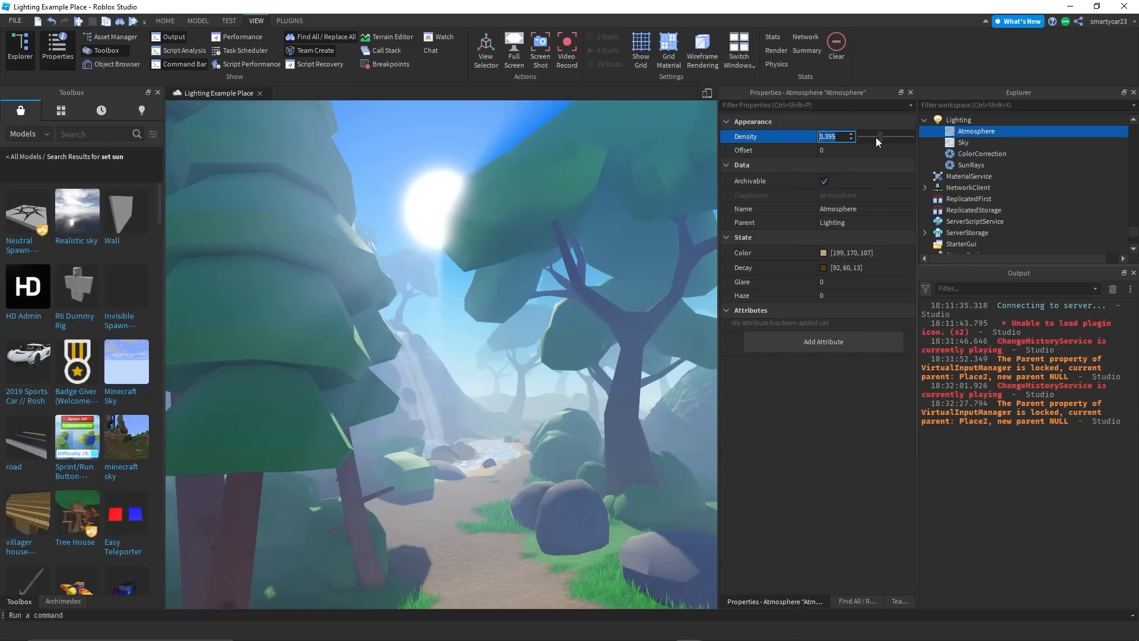
{"action": "left_click_drag", "start_coordinate": [881, 136], "coordinate": [971, 170]}
{"action": "left_click", "coordinate": [859, 152]}
{"action": "left_click", "coordinate": [831, 137]}
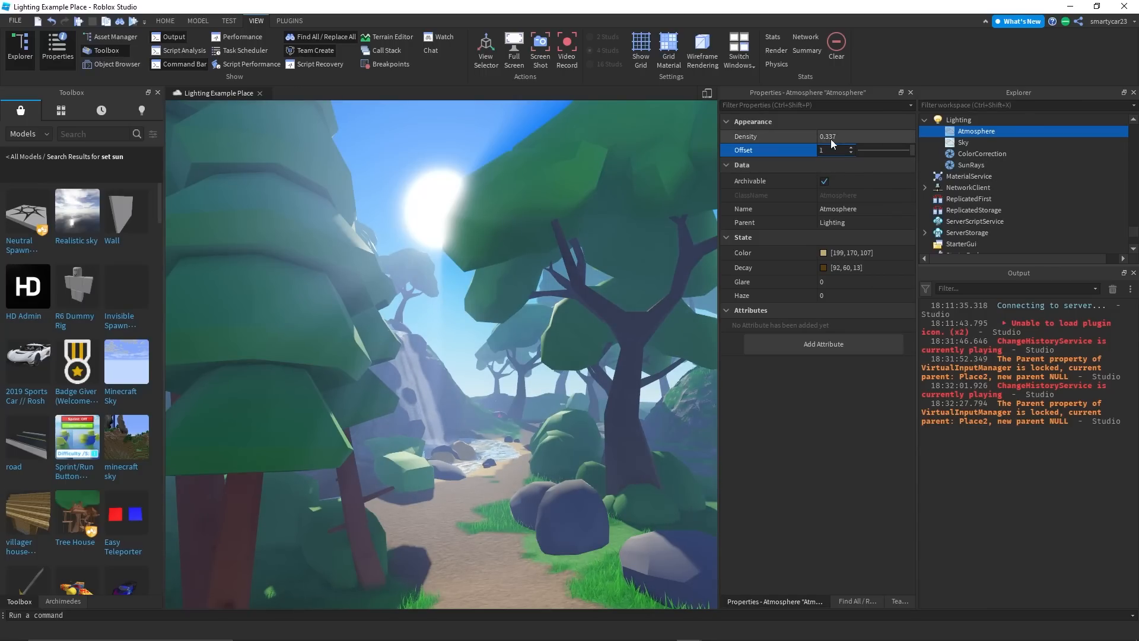
{"action": "mouse_move", "coordinate": [878, 137]}
{"action": "left_mouse_down"}
{"action": "mouse_move", "coordinate": [910, 149]}
{"action": "mouse_move", "coordinate": [863, 155]}
{"action": "mouse_move", "coordinate": [925, 158]}
{"action": "mouse_move", "coordinate": [836, 158]}
{"action": "mouse_move", "coordinate": [891, 152]}
{"action": "left_mouse_up"}
{"action": "left_click_drag", "start_coordinate": [879, 135], "coordinate": [874, 133]}
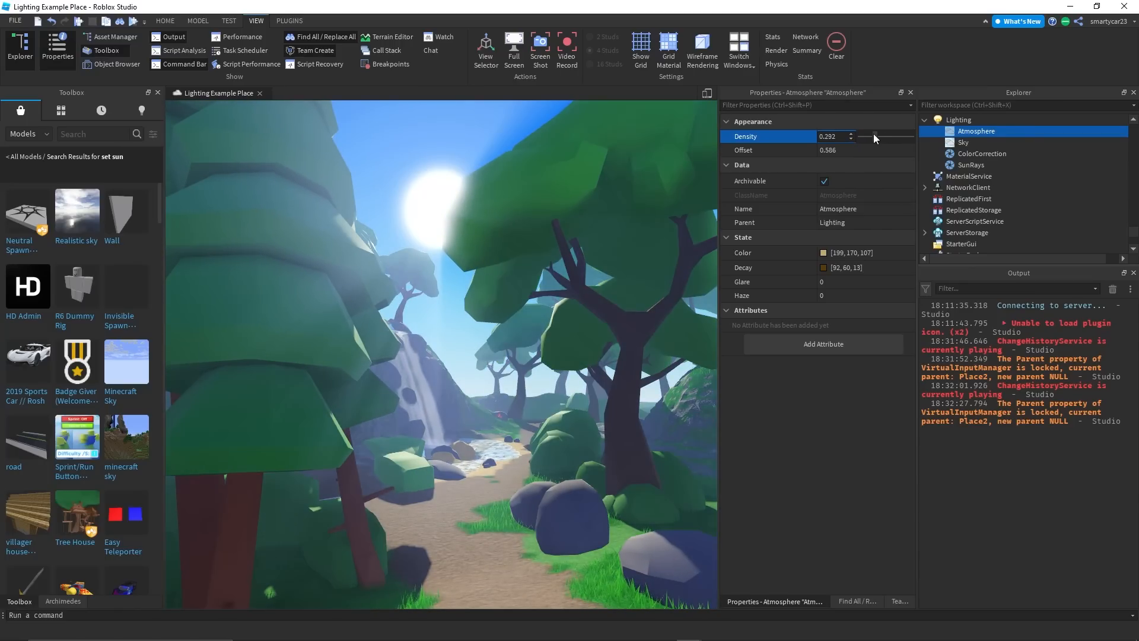
Set the Atmosphere's Haze to 2.13
{"action": "left_click", "coordinate": [842, 282]}
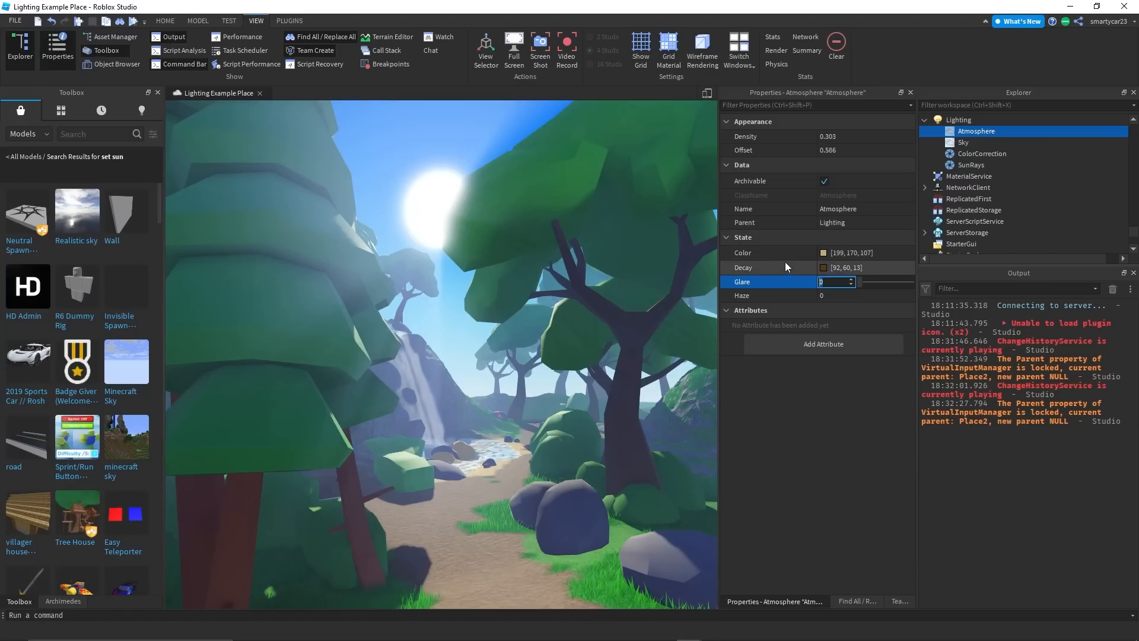
{"action": "left_click", "coordinate": [843, 297]}
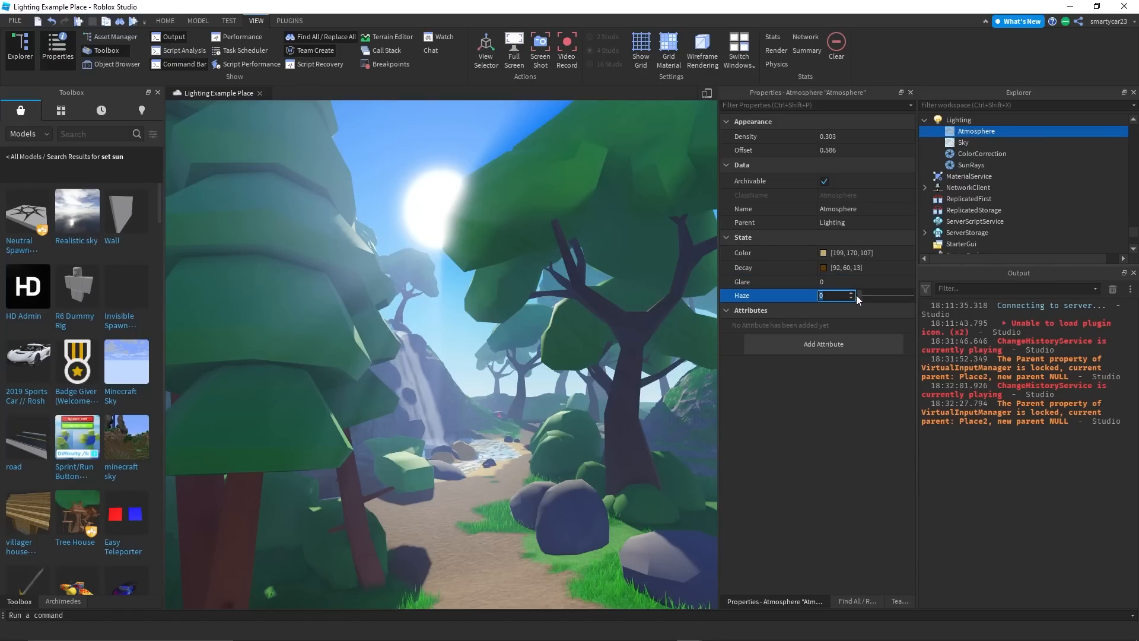
{"action": "left_click_drag", "start_coordinate": [860, 297], "coordinate": [871, 290]}
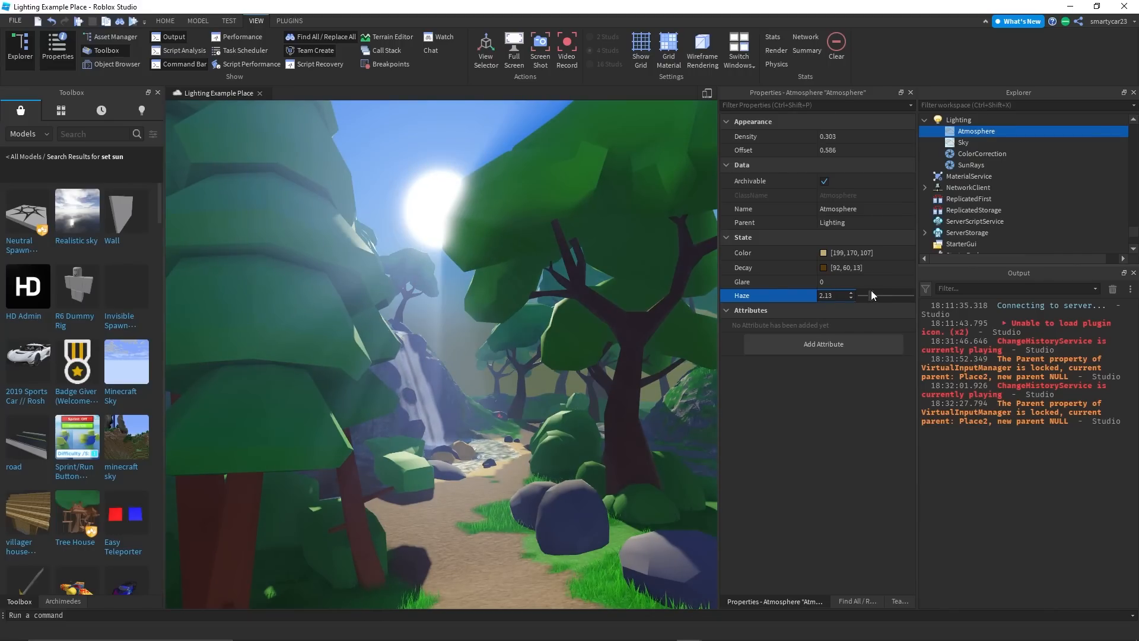
Change the Atmosphere's Color to a very pale blue of [234, 251, 255]
{"action": "left_click", "coordinate": [820, 263]}
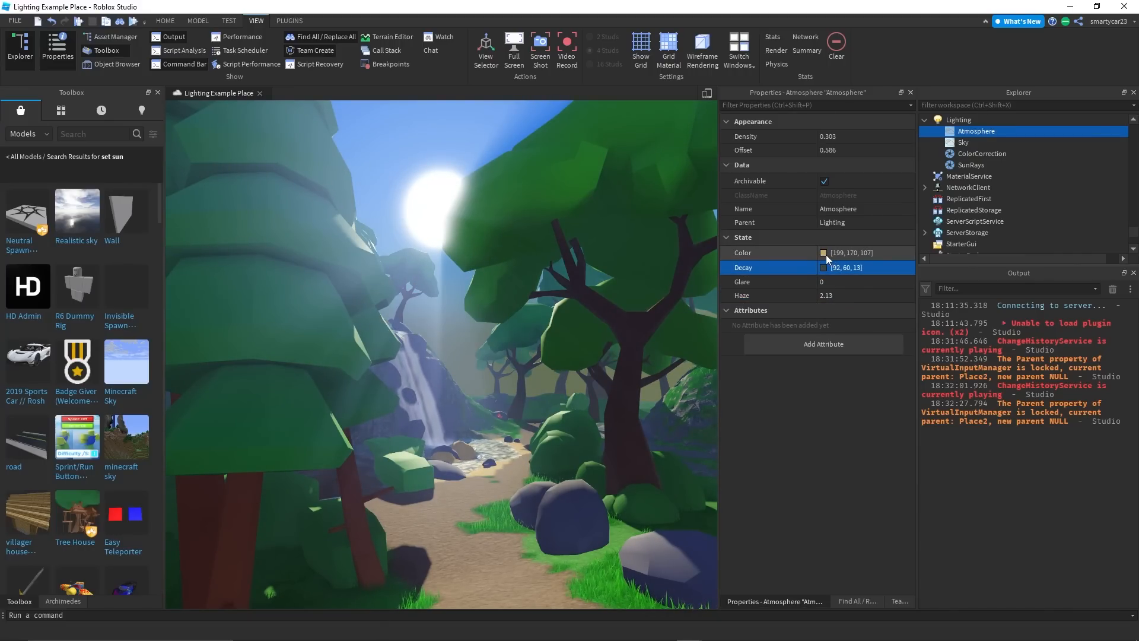
{"action": "left_click", "coordinate": [825, 254]}
{"action": "left_click_drag", "start_coordinate": [662, 202], "coordinate": [262, 199]}
{"action": "left_click_drag", "start_coordinate": [279, 290], "coordinate": [269, 282]}
{"action": "left_click_drag", "start_coordinate": [249, 326], "coordinate": [227, 321]}
{"action": "left_click_drag", "start_coordinate": [314, 248], "coordinate": [316, 220]}
{"action": "left_click_drag", "start_coordinate": [268, 287], "coordinate": [227, 330]}
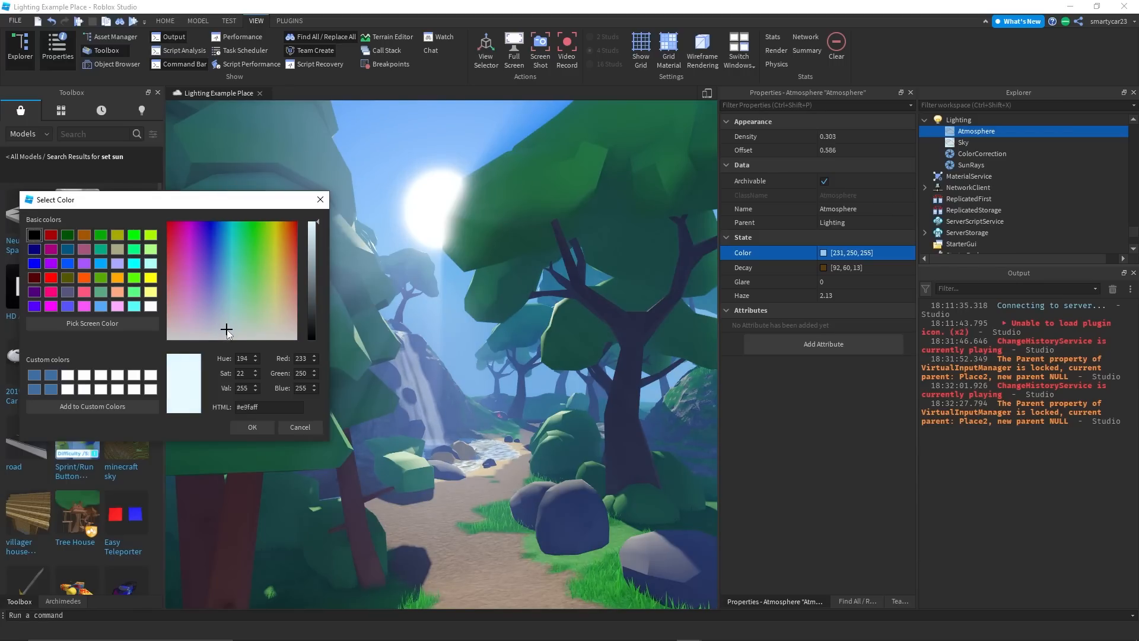
{"action": "left_click", "coordinate": [257, 426]}
{"action": "right_click_drag", "start_coordinate": [499, 357], "coordinate": [489, 357]}
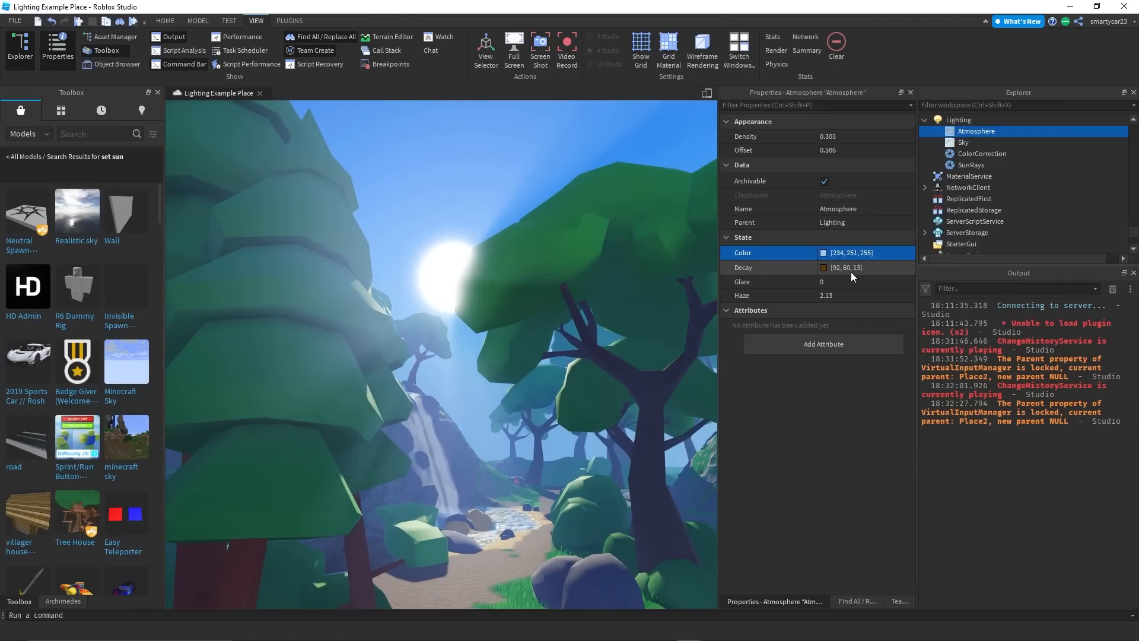
Set the Atmosphere's Haze to 2.02 and its Glare to 1.24
{"action": "left_click", "coordinate": [871, 295]}
{"action": "left_click_drag", "start_coordinate": [870, 295], "coordinate": [870, 295]}
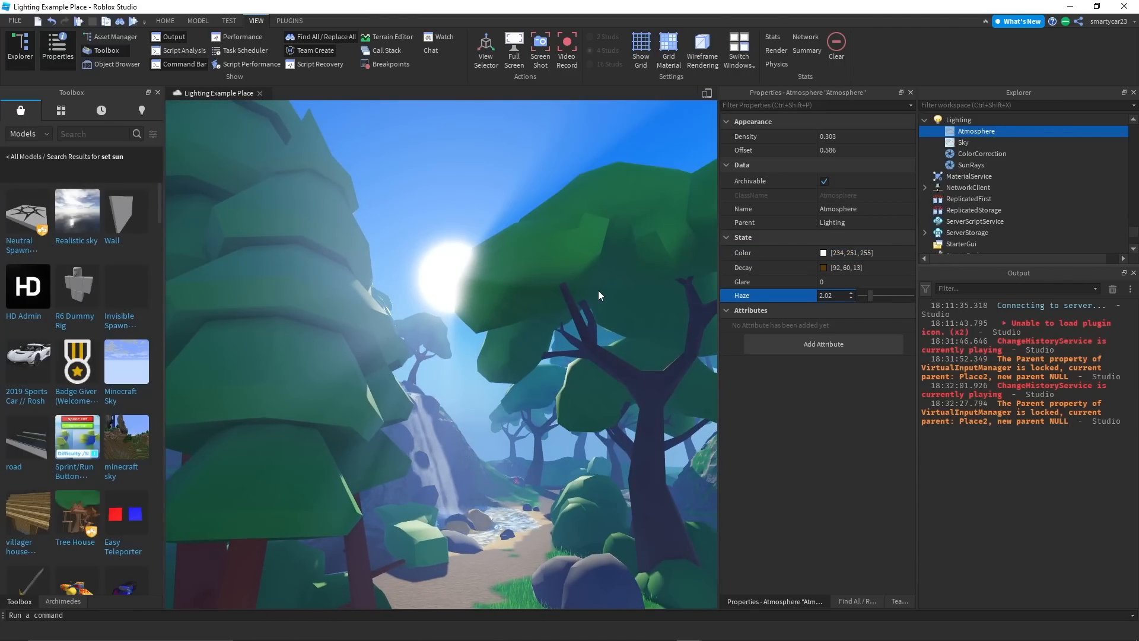
{"action": "right_click_drag", "start_coordinate": [594, 290], "coordinate": [521, 308]}
{"action": "left_click", "coordinate": [849, 284]}
{"action": "mouse_move", "coordinate": [859, 284]}
{"action": "left_mouse_down"}
{"action": "mouse_move", "coordinate": [876, 282]}
{"action": "mouse_move", "coordinate": [866, 280]}
{"action": "left_mouse_up"}
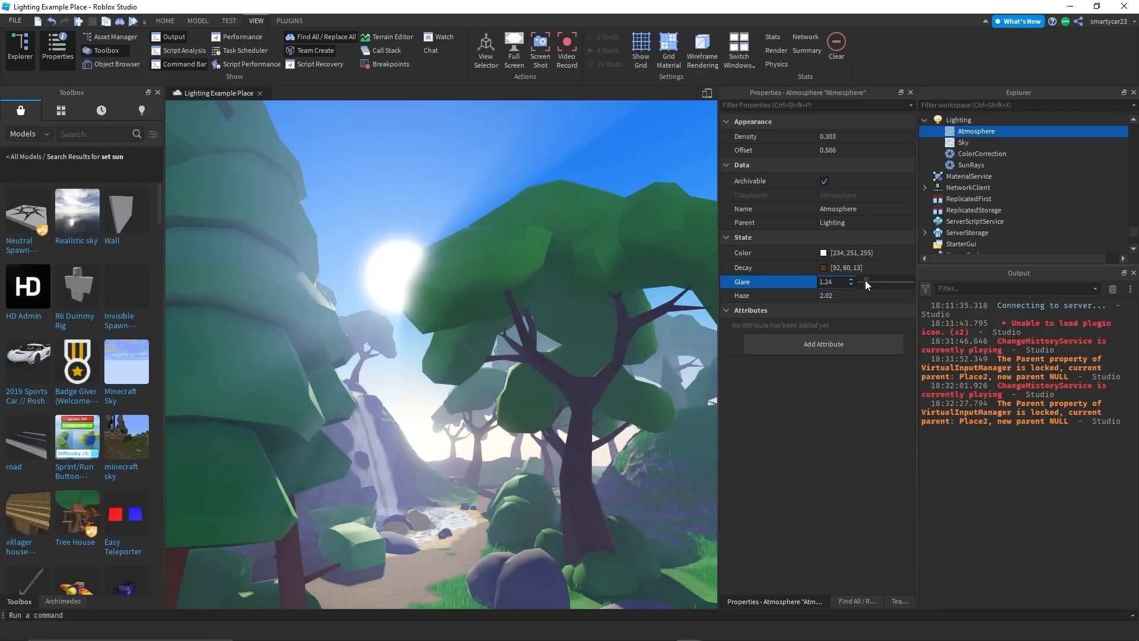
Change the Atmosphere's Decay color to a dark grayish brown of [81, 74, 67]
{"action": "left_click", "coordinate": [824, 268]}
{"action": "left_click_drag", "start_coordinate": [656, 191], "coordinate": [262, 191]}
{"action": "left_click", "coordinate": [300, 252]}
{"action": "left_click", "coordinate": [286, 311]}
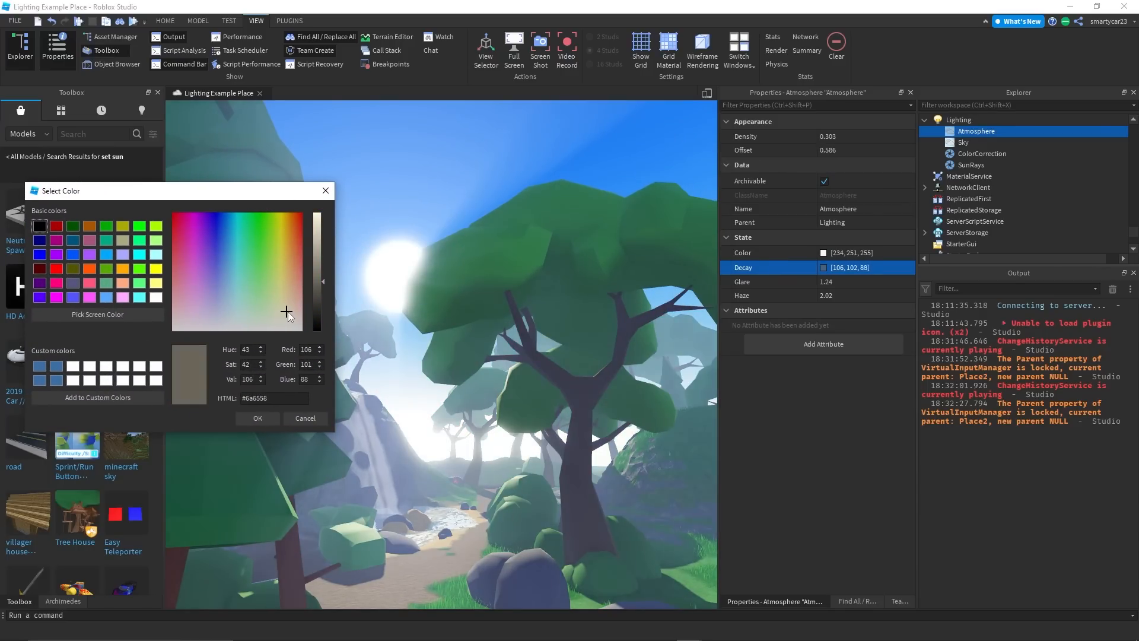
{"action": "left_click_drag", "start_coordinate": [317, 285], "coordinate": [317, 279]}
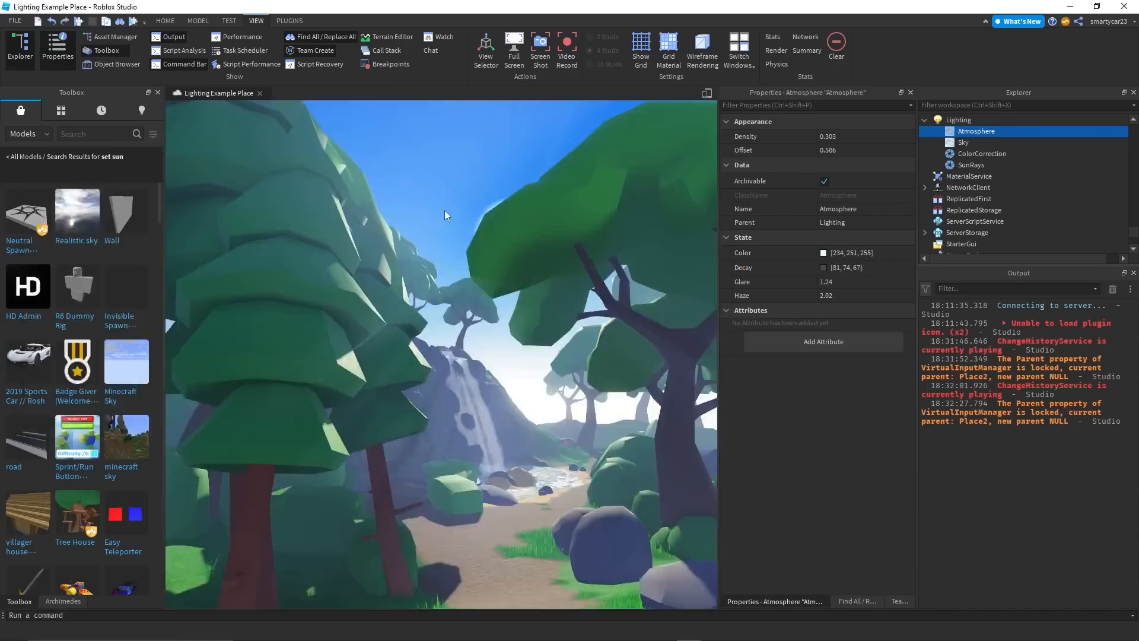
{"action": "scroll", "coordinate": [444, 212], "scroll_direction": "up", "scroll_amount": 5}
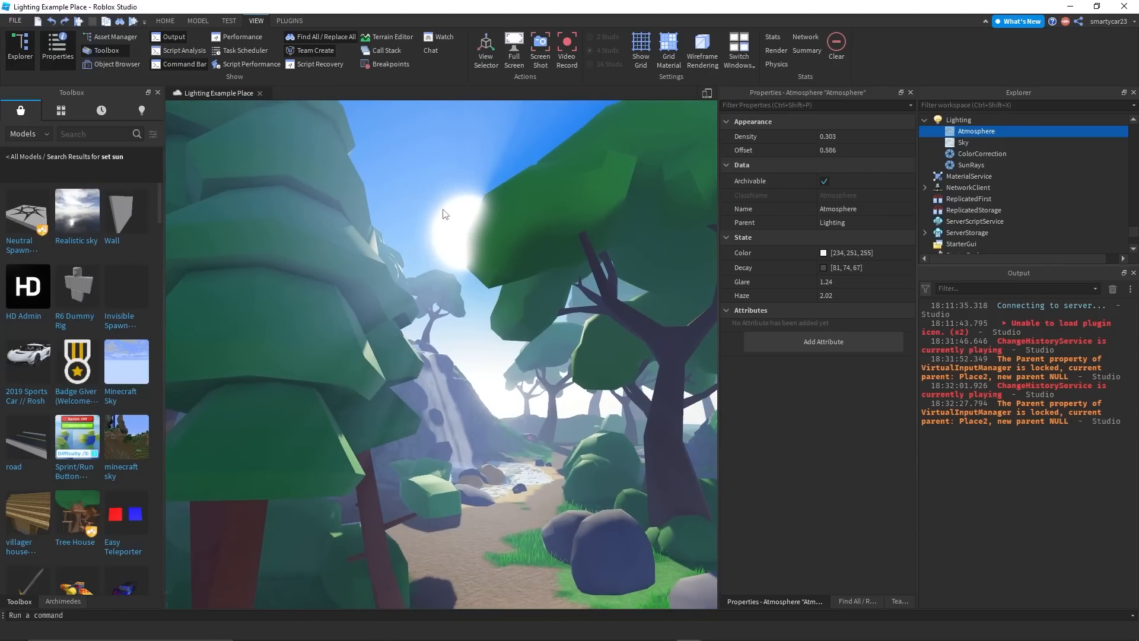
Find the Terrain object inside Workspace and select it
{"action": "left_click", "coordinate": [957, 121]}
{"action": "left_click", "coordinate": [958, 131]}
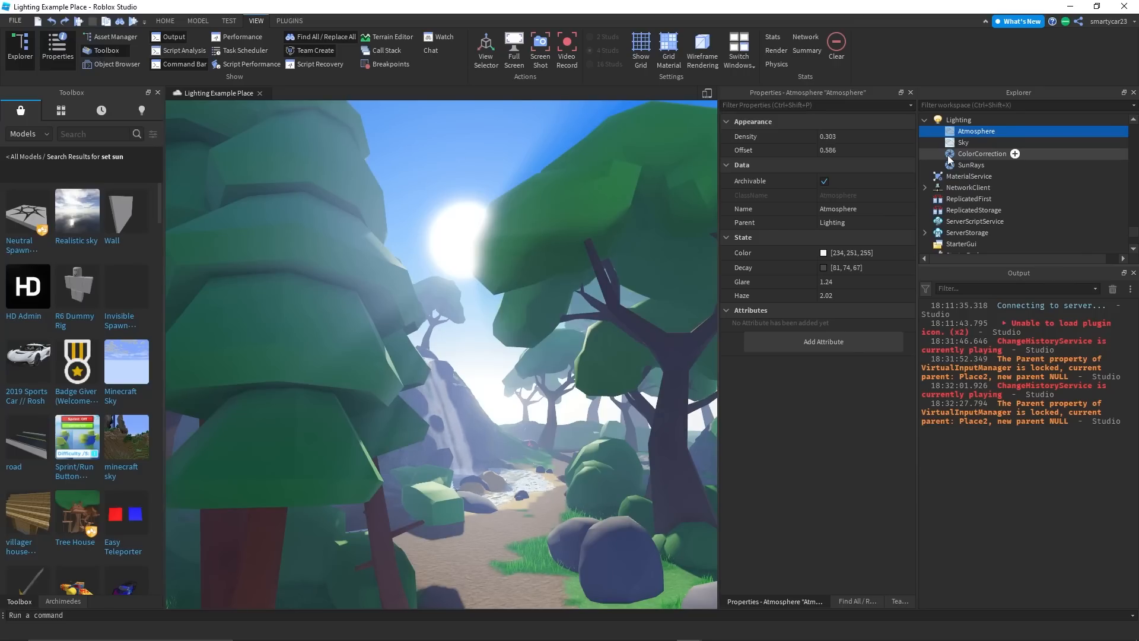
{"action": "scroll", "coordinate": [1135, 229], "scroll_direction": "up", "scroll_amount": 4}
{"action": "left_click_drag", "start_coordinate": [1135, 225], "coordinate": [1134, 131]}
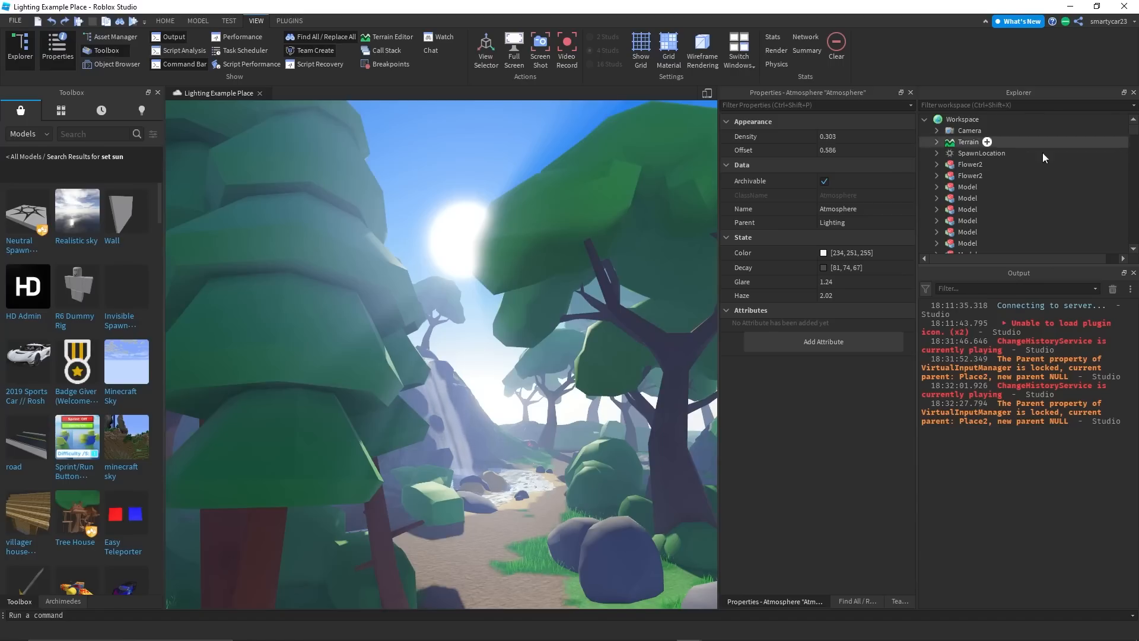
{"action": "left_click", "coordinate": [925, 120]}
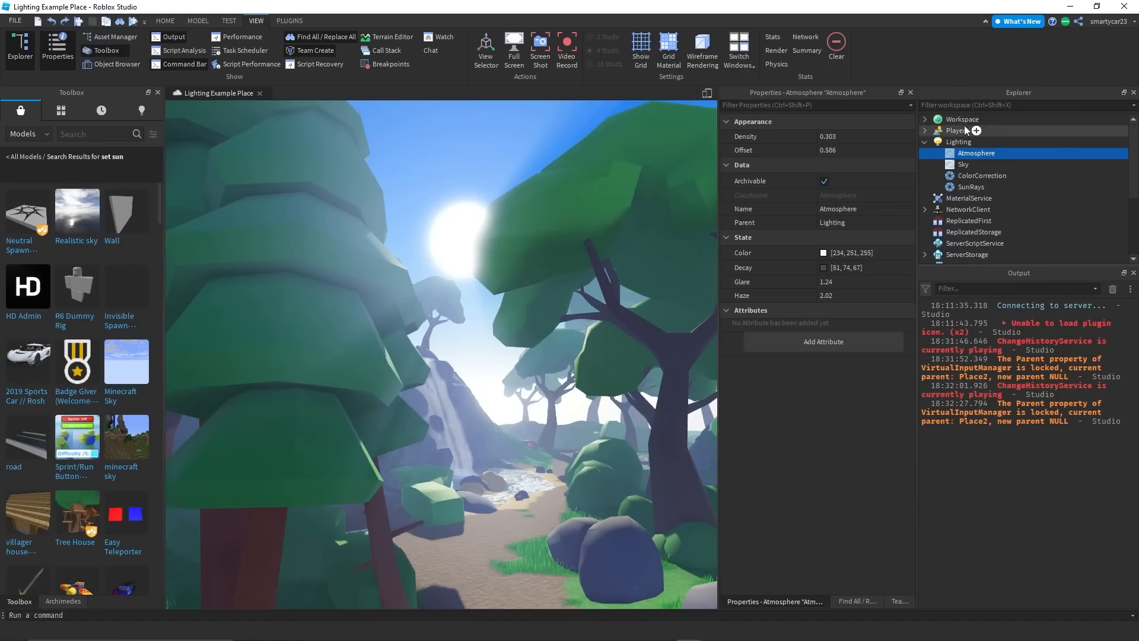
{"action": "left_click", "coordinate": [925, 120]}
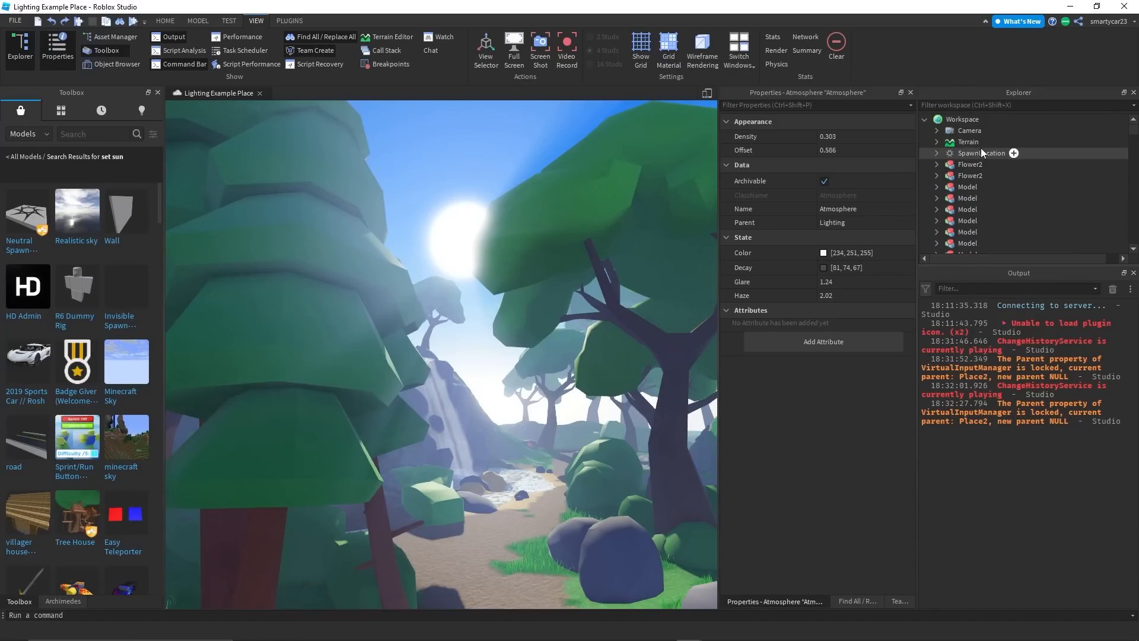
{"action": "mouse_move", "coordinate": [1135, 132]}
{"action": "left_mouse_down"}
{"action": "mouse_move", "coordinate": [1136, 224]}
{"action": "mouse_move", "coordinate": [1135, 126]}
{"action": "left_mouse_up"}
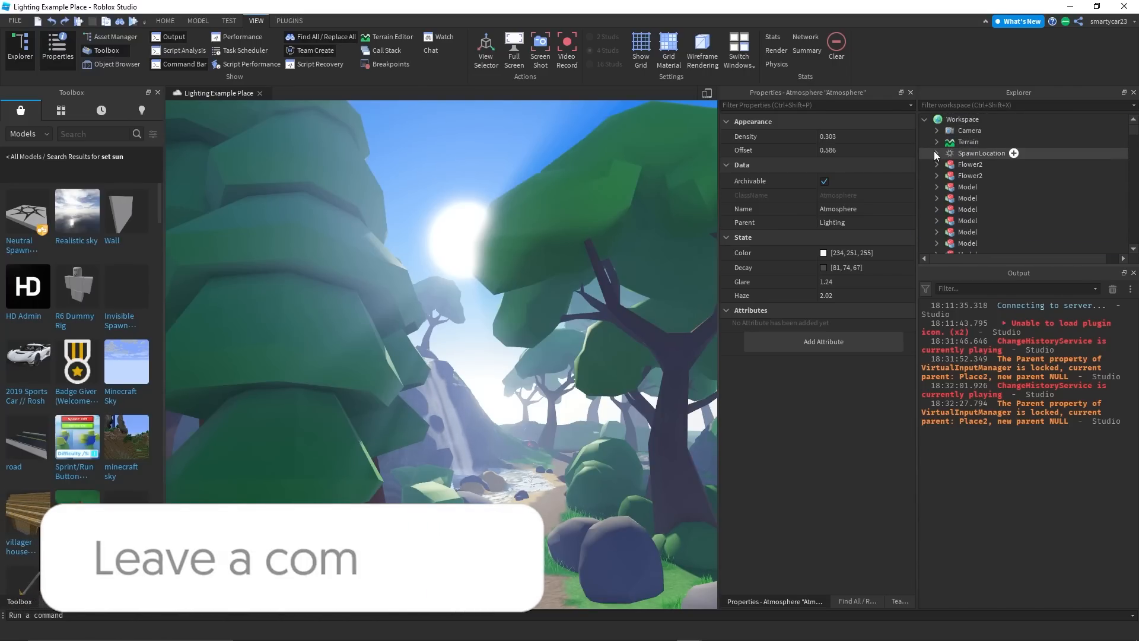
{"action": "left_click", "coordinate": [952, 144]}
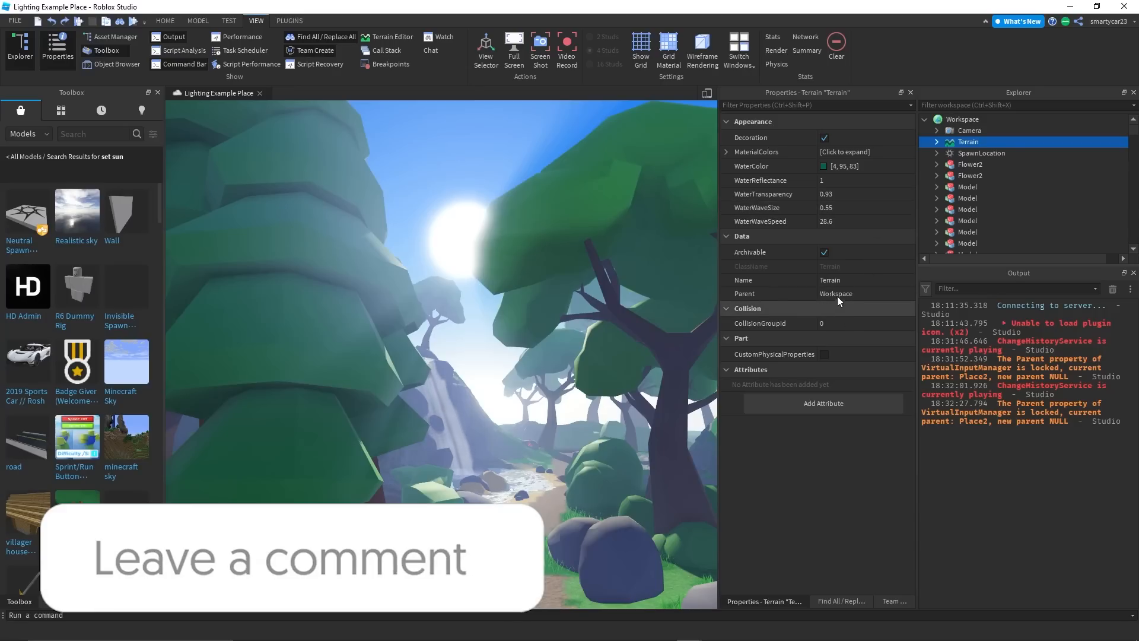
Switch the Terrain's Decoration off and back on to compare the grass
{"action": "left_click", "coordinate": [841, 137]}
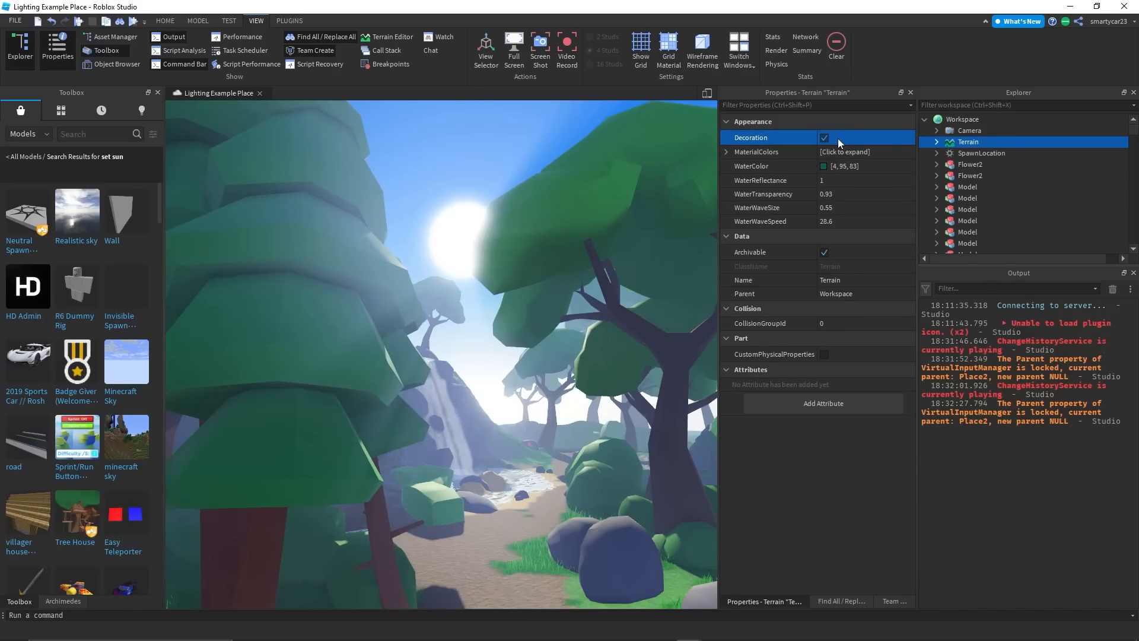
{"action": "left_click", "coordinate": [837, 138]}
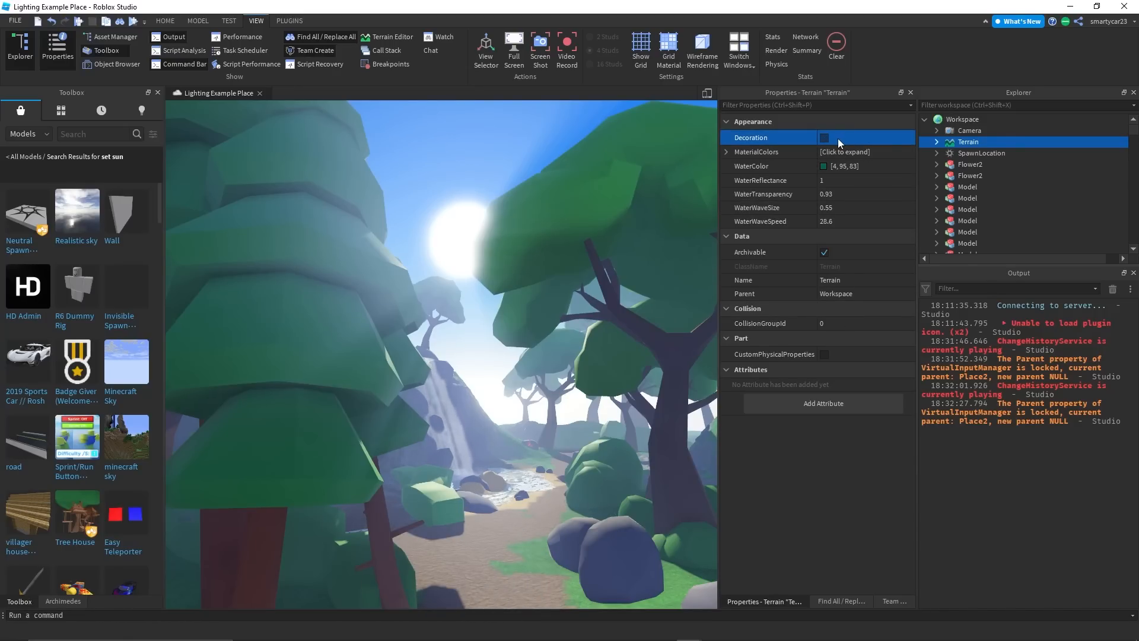
{"action": "left_click", "coordinate": [838, 138]}
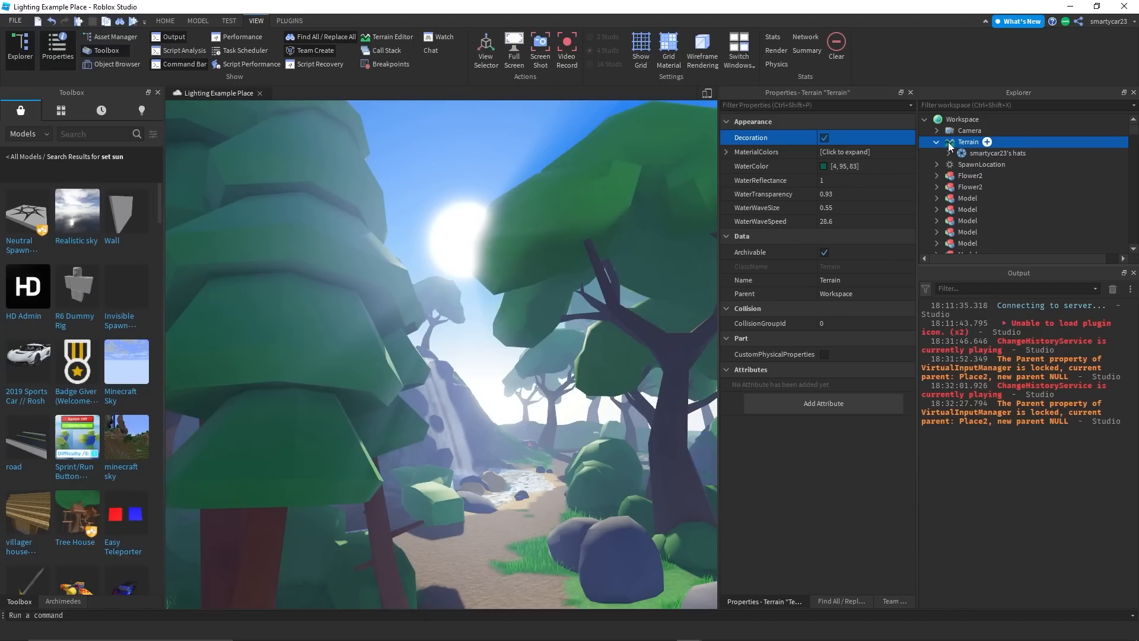
Add a Clouds object to the Terrain and select it
{"action": "left_click", "coordinate": [987, 143]}
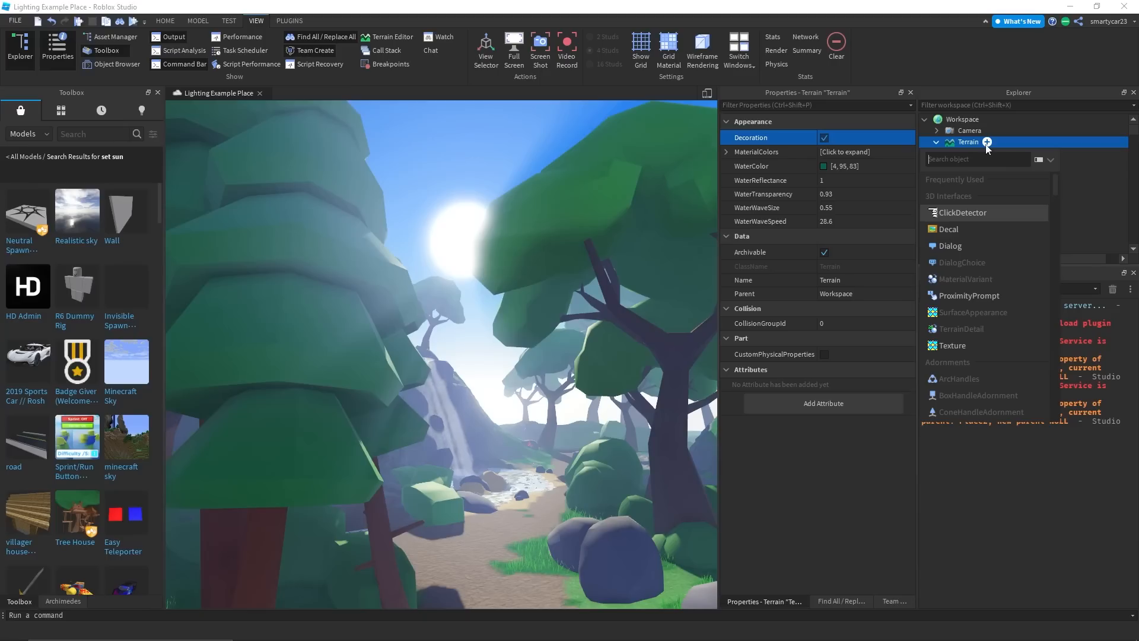
{"action": "type", "text": "cloud"}
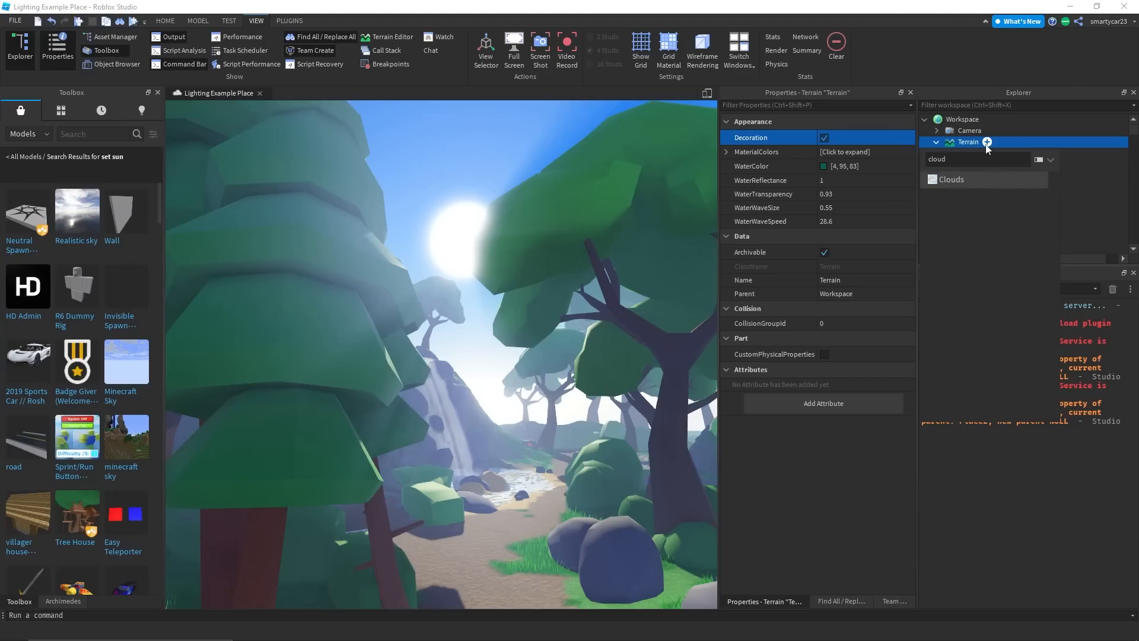
{"action": "key", "text": "Return"}
{"action": "right_click_drag", "start_coordinate": [571, 262], "coordinate": [571, 269]}
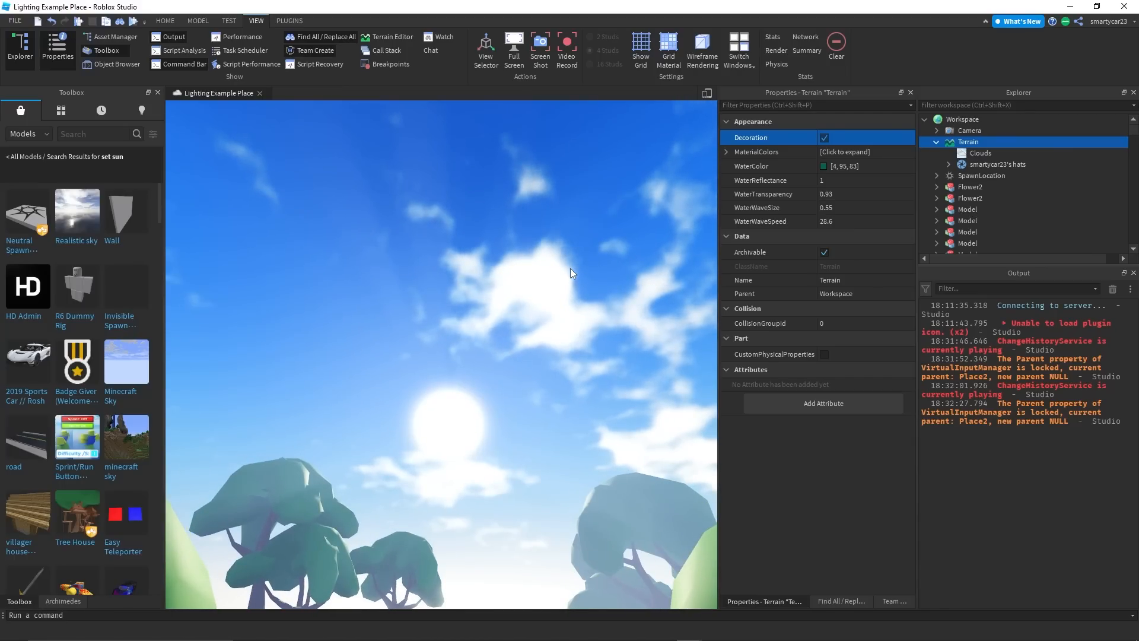
{"action": "scroll", "coordinate": [557, 266], "scroll_direction": "down", "scroll_amount": 10}
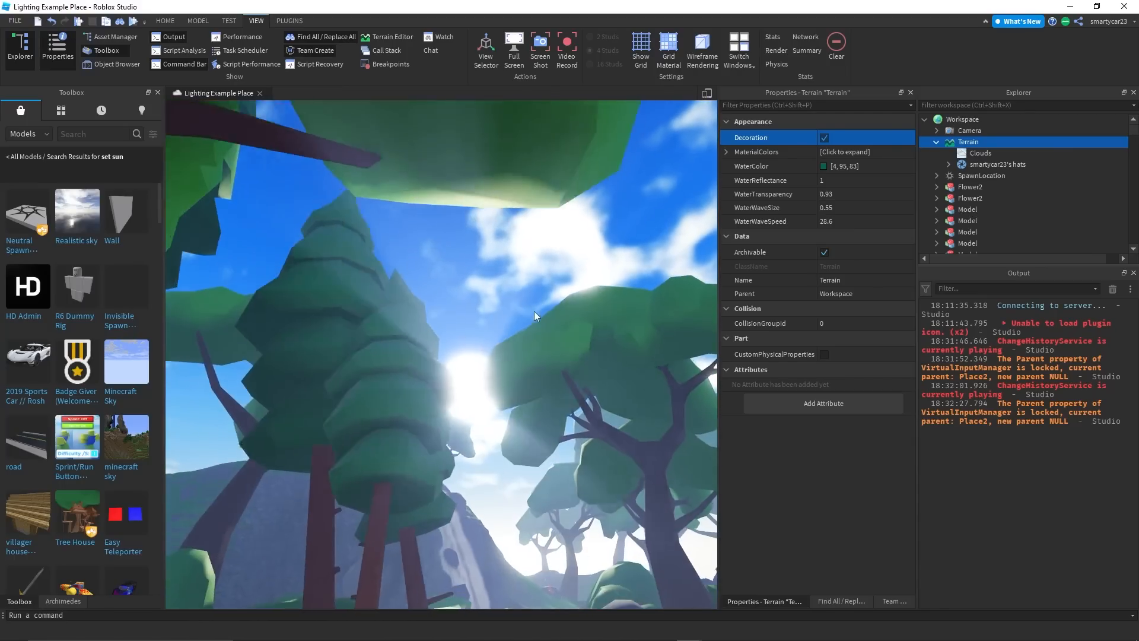
{"action": "scroll", "coordinate": [534, 309], "scroll_direction": "up", "scroll_amount": 10}
{"action": "left_click", "coordinate": [980, 154]}
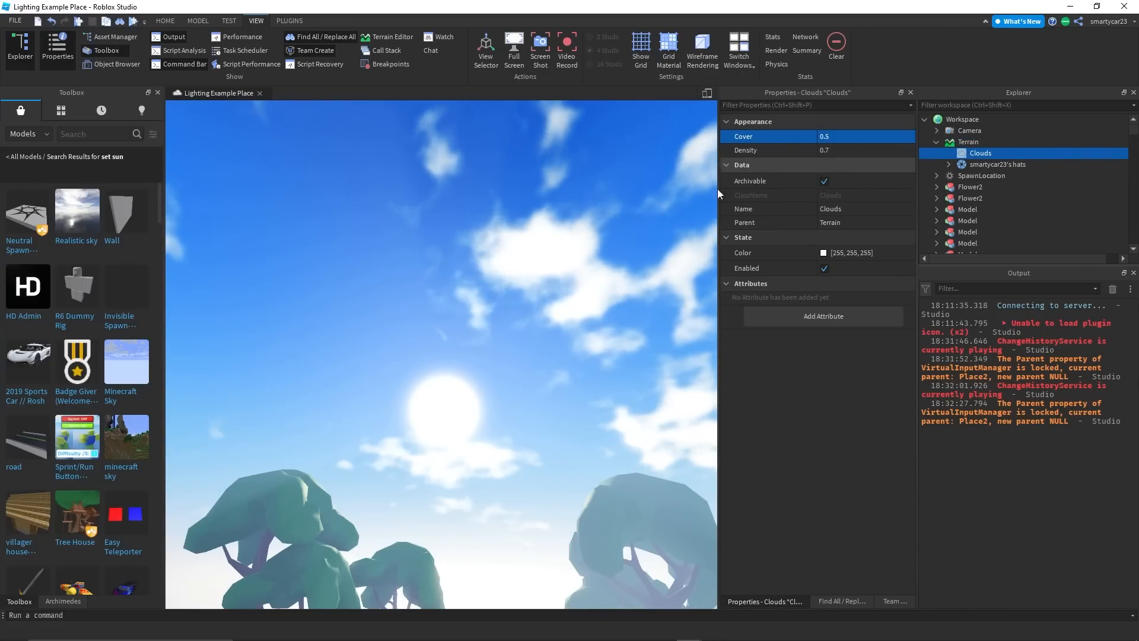
Change the Clouds' Color to a pale pink of [255, 207, 203]
{"action": "right_click_drag", "start_coordinate": [571, 261], "coordinate": [566, 270]}
{"action": "left_click", "coordinate": [791, 252]}
{"action": "left_click_drag", "start_coordinate": [261, 297], "coordinate": [310, 286]}
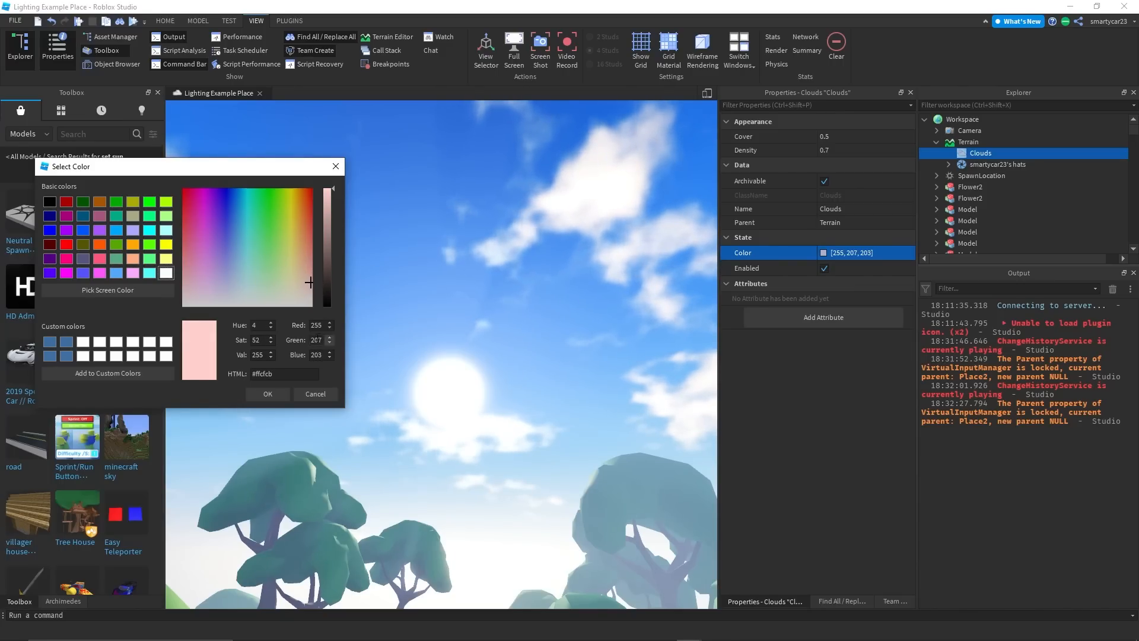
{"action": "key", "text": "Return"}
Try the Clouds' Cover at its maximum of 1 and inspect the sky
{"action": "left_click", "coordinate": [881, 147]}
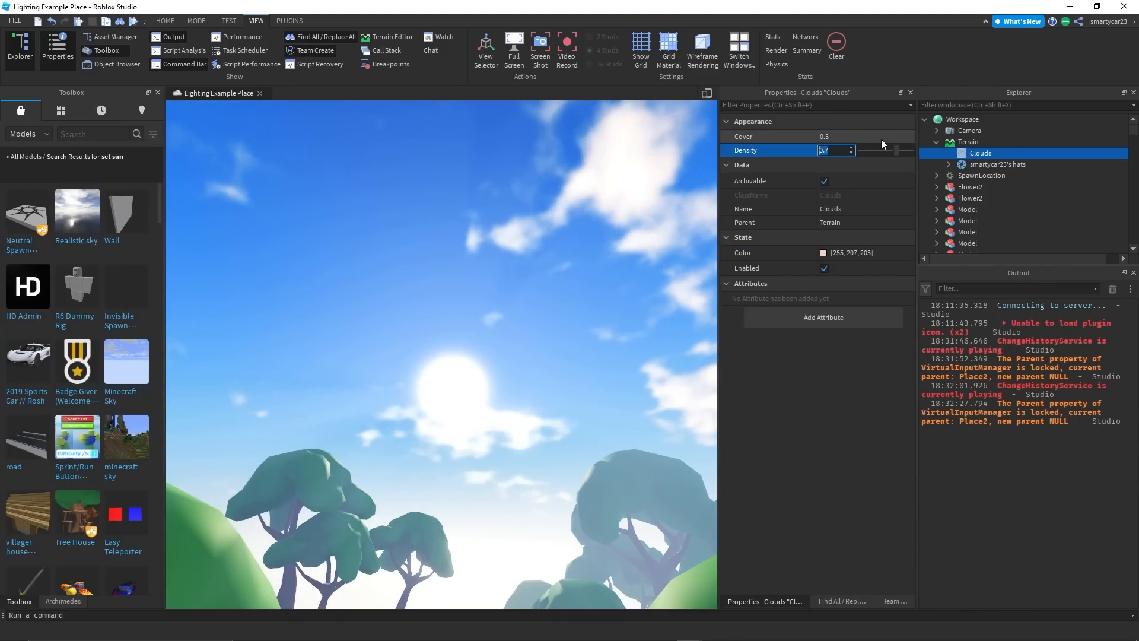
{"action": "left_click", "coordinate": [882, 139]}
{"action": "left_click_drag", "start_coordinate": [882, 139], "coordinate": [920, 136]}
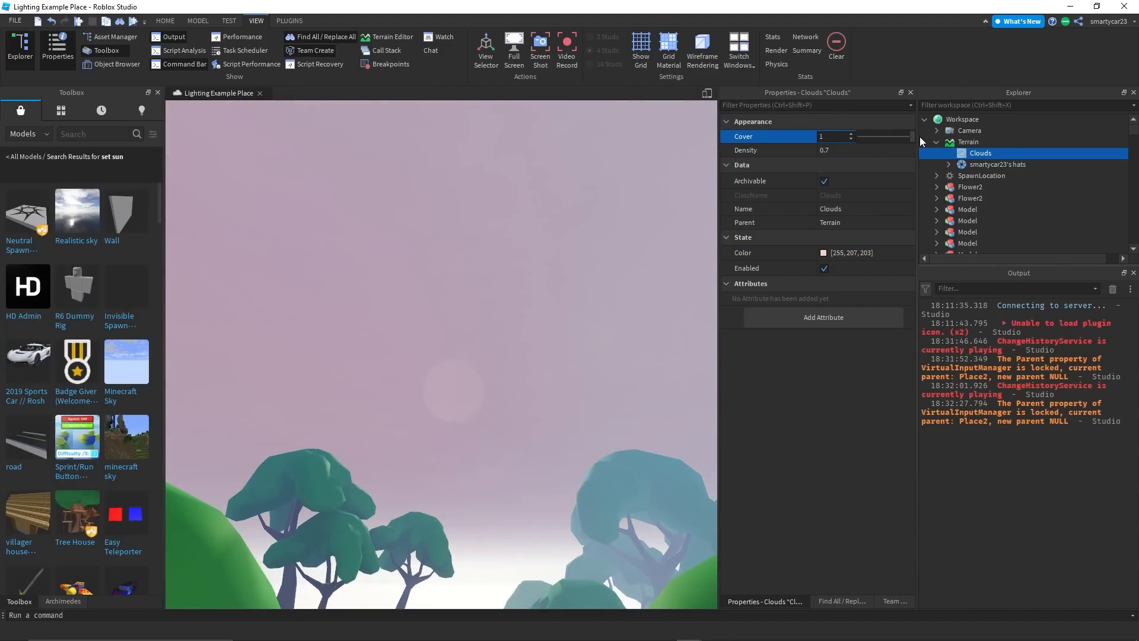
{"action": "right_click_drag", "start_coordinate": [518, 199], "coordinate": [515, 226]}
{"action": "key", "text": "w"}
{"action": "key", "text": "w"}
Set the Clouds' Cover to 0.652 and their Density to 0.169
{"action": "left_click", "coordinate": [875, 137]}
{"action": "mouse_move", "coordinate": [910, 136]}
{"action": "left_mouse_down"}
{"action": "mouse_move", "coordinate": [879, 137]}
{"action": "mouse_move", "coordinate": [895, 136]}
{"action": "left_mouse_up"}
{"action": "left_click", "coordinate": [869, 151]}
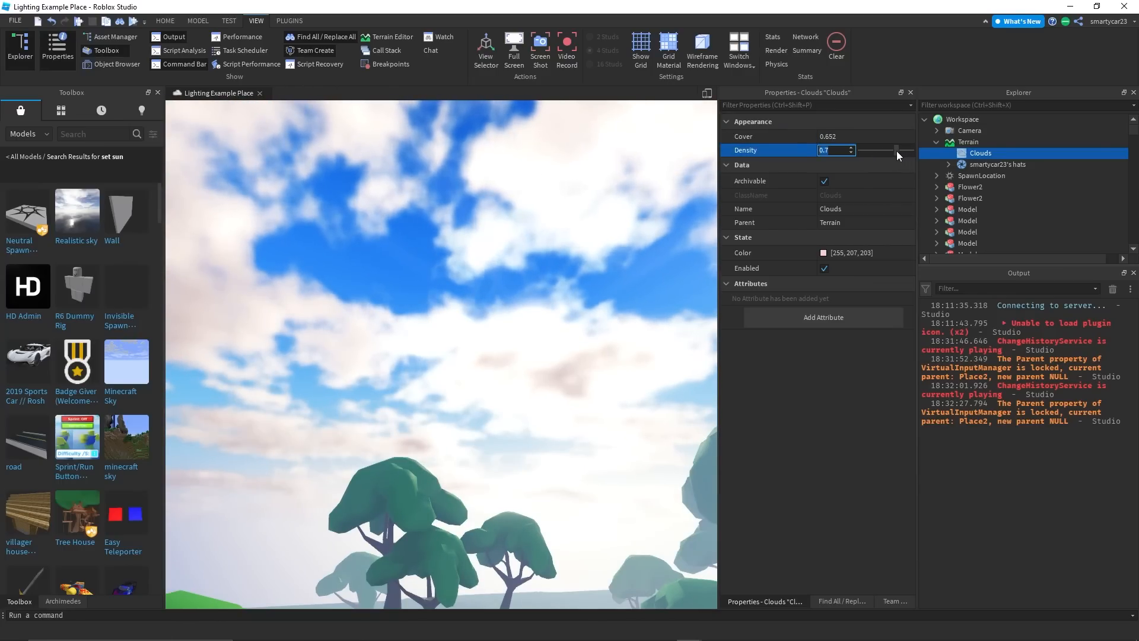
{"action": "mouse_move", "coordinate": [771, 152]}
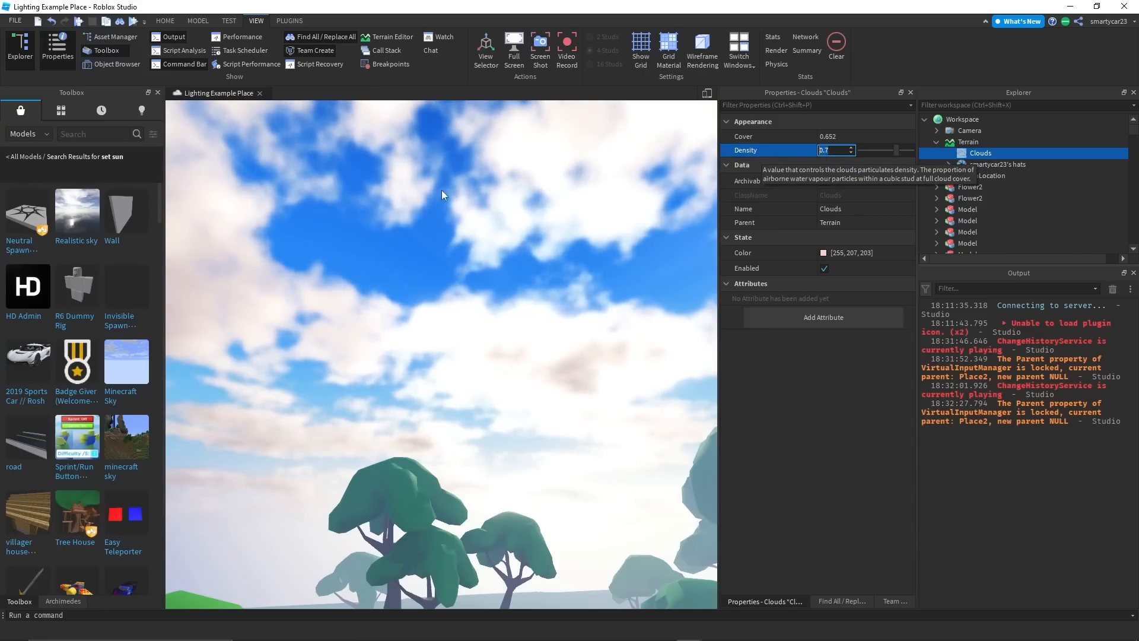
{"action": "left_click_drag", "start_coordinate": [893, 151], "coordinate": [870, 151]}
Set the Clouds' Cover to 0.562 and their Density to 0.281, and check the sky above the forest
{"action": "left_click", "coordinate": [890, 137]}
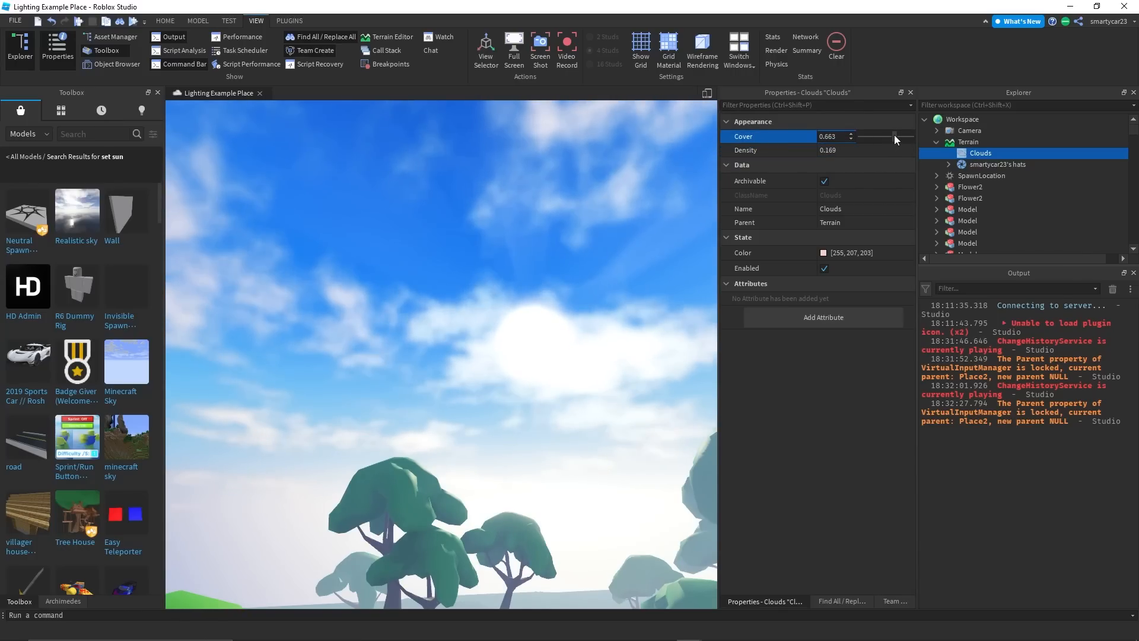
{"action": "left_click", "coordinate": [871, 150]}
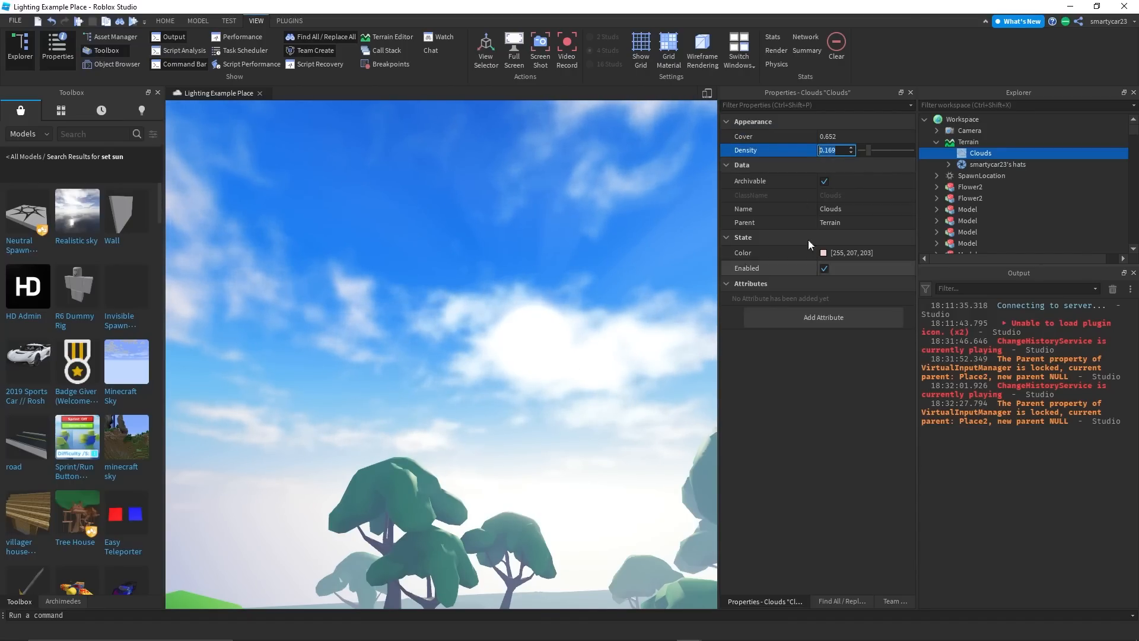
{"action": "left_click_drag", "start_coordinate": [870, 151], "coordinate": [871, 153]}
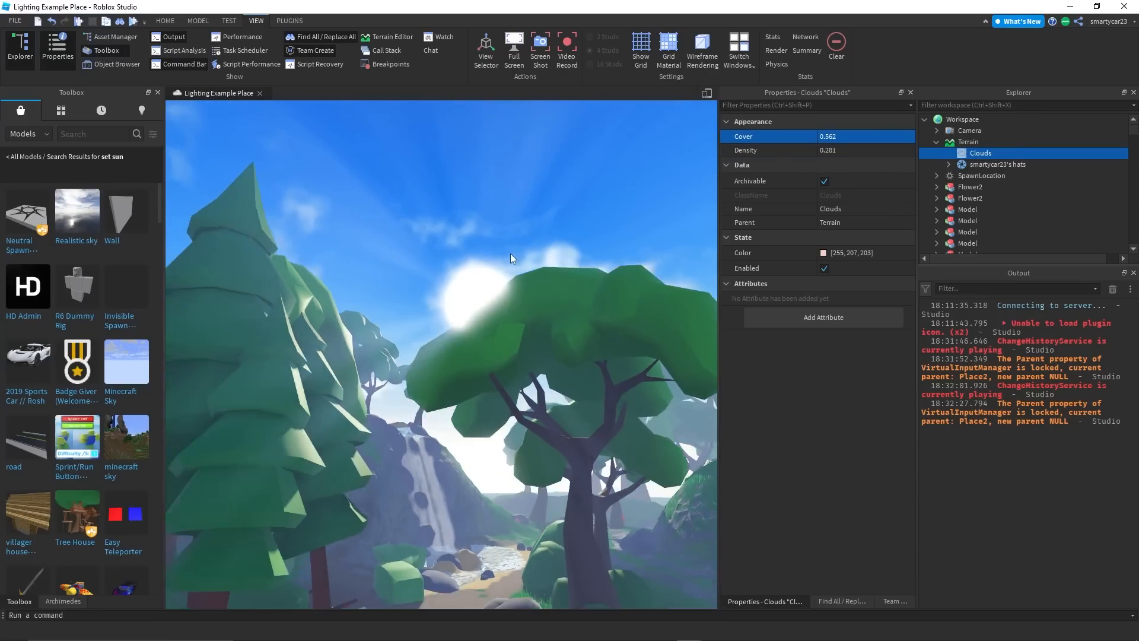
{"action": "mouse_move", "coordinate": [510, 254]}
{"action": "right_mouse_down"}
{"action": "mouse_move", "coordinate": [540, 249]}
{"action": "mouse_move", "coordinate": [513, 255]}
{"action": "right_mouse_up"}
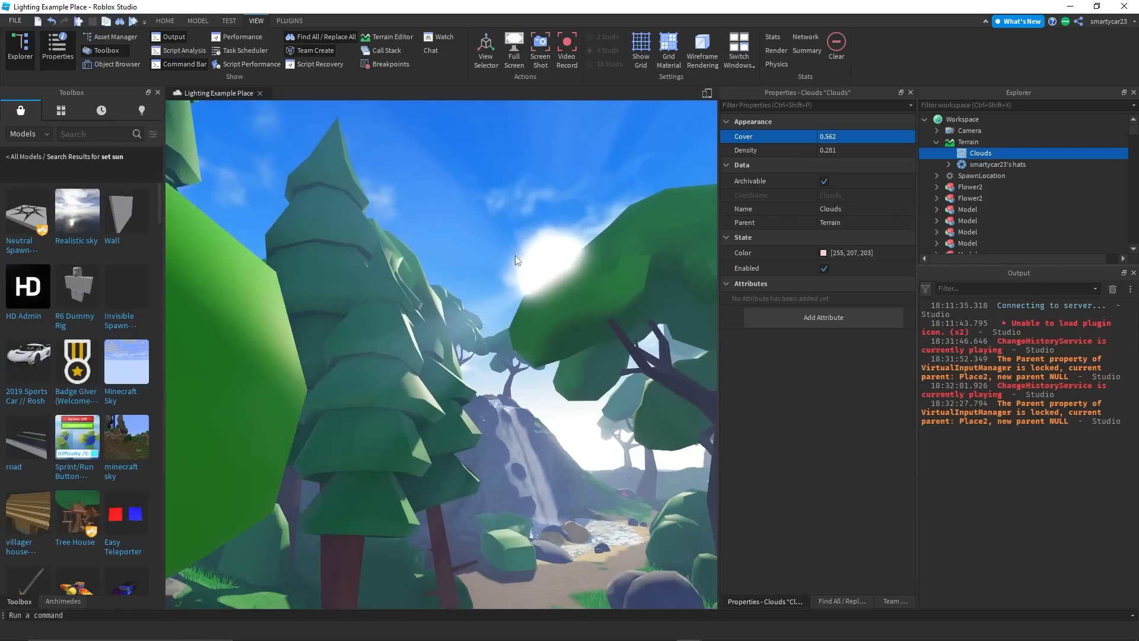
{"action": "scroll", "coordinate": [511, 254], "scroll_direction": "down", "scroll_amount": 3}
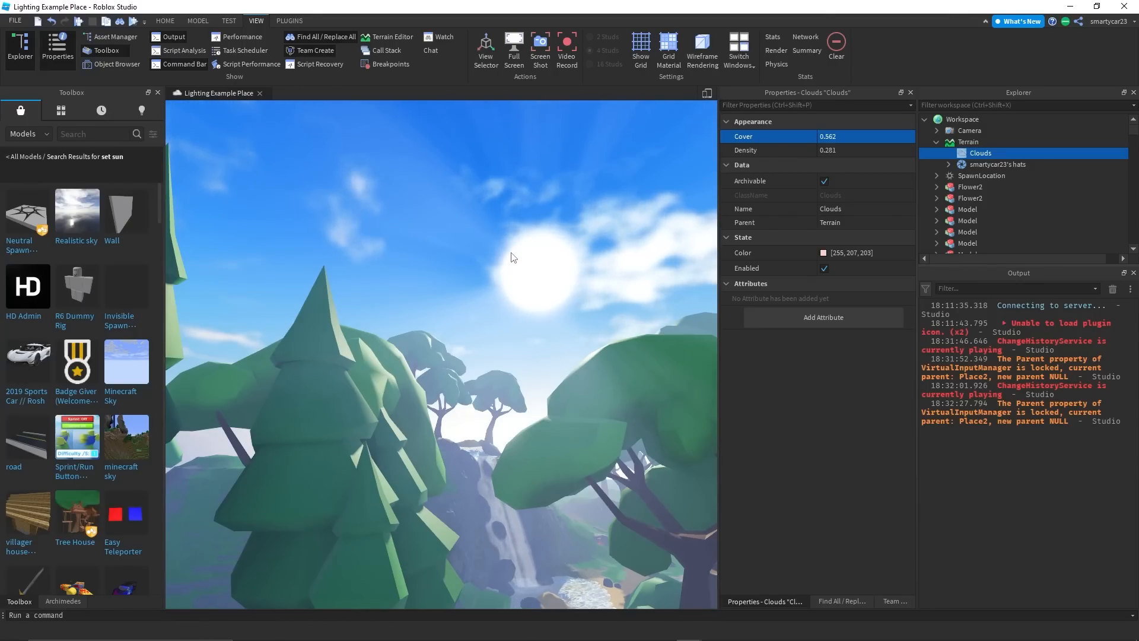